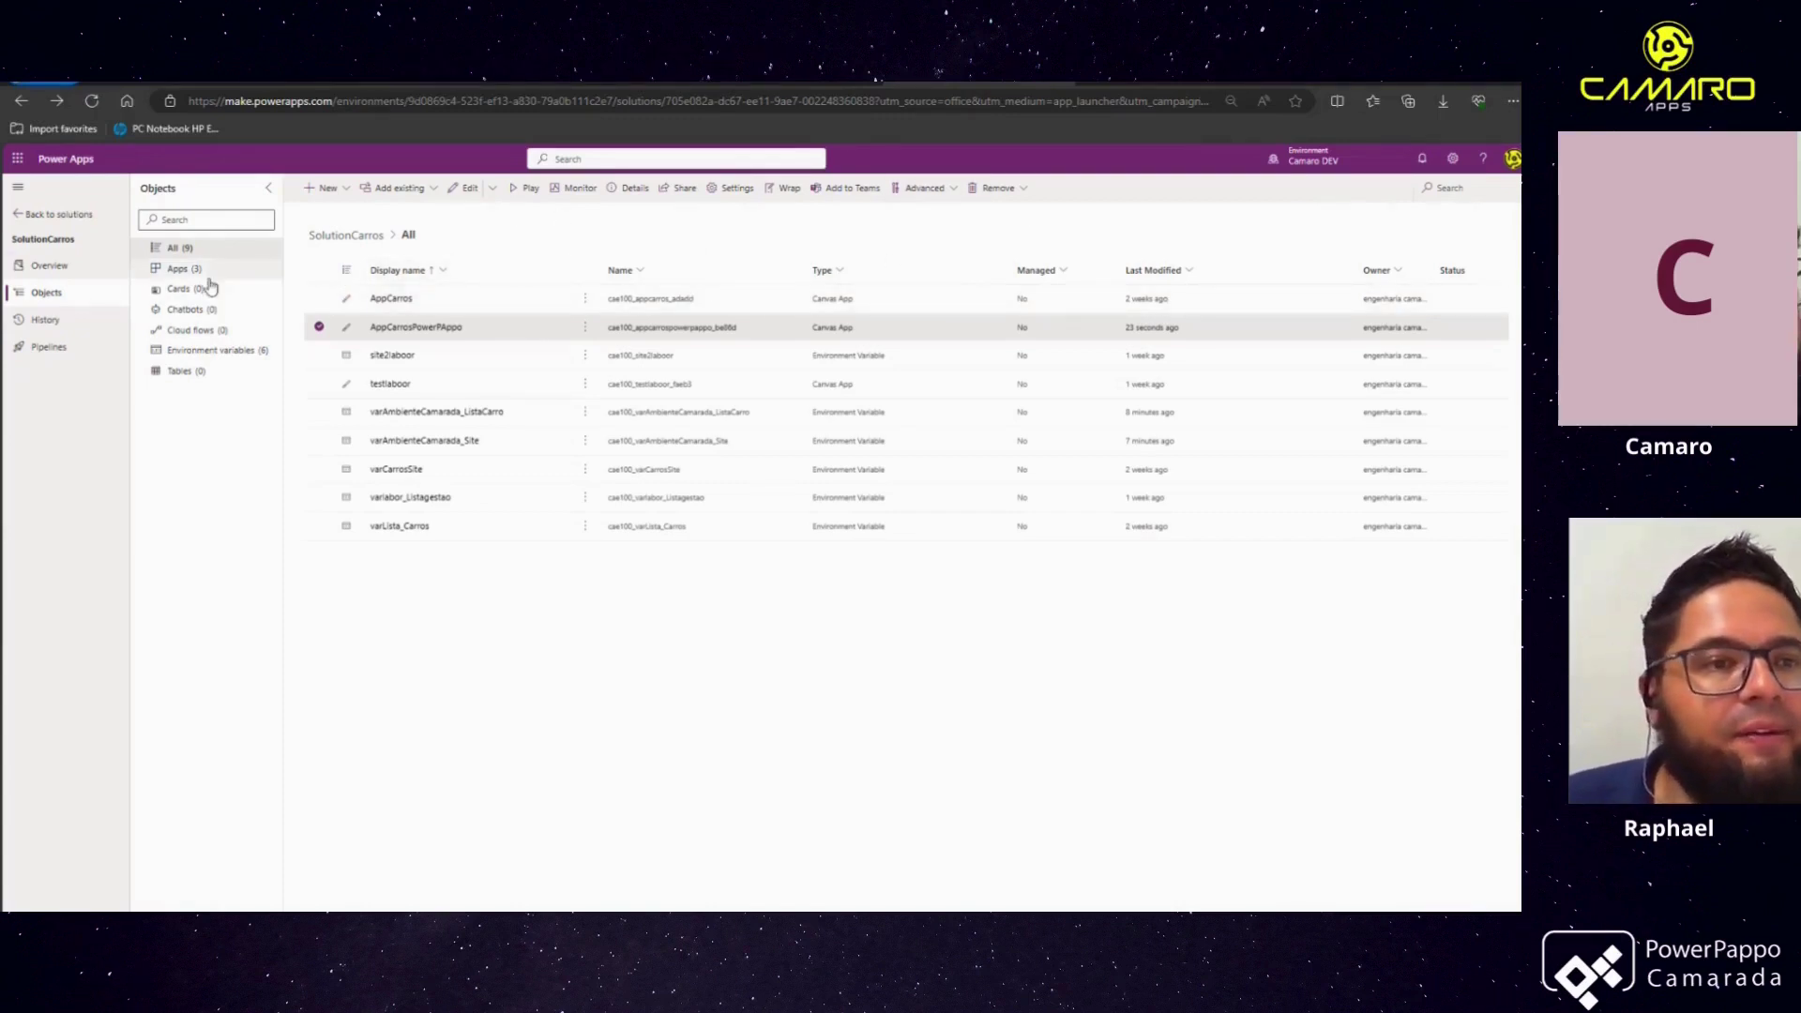
Reopen SolutionCarros from the solutions list and publish all customizations
click(16, 223)
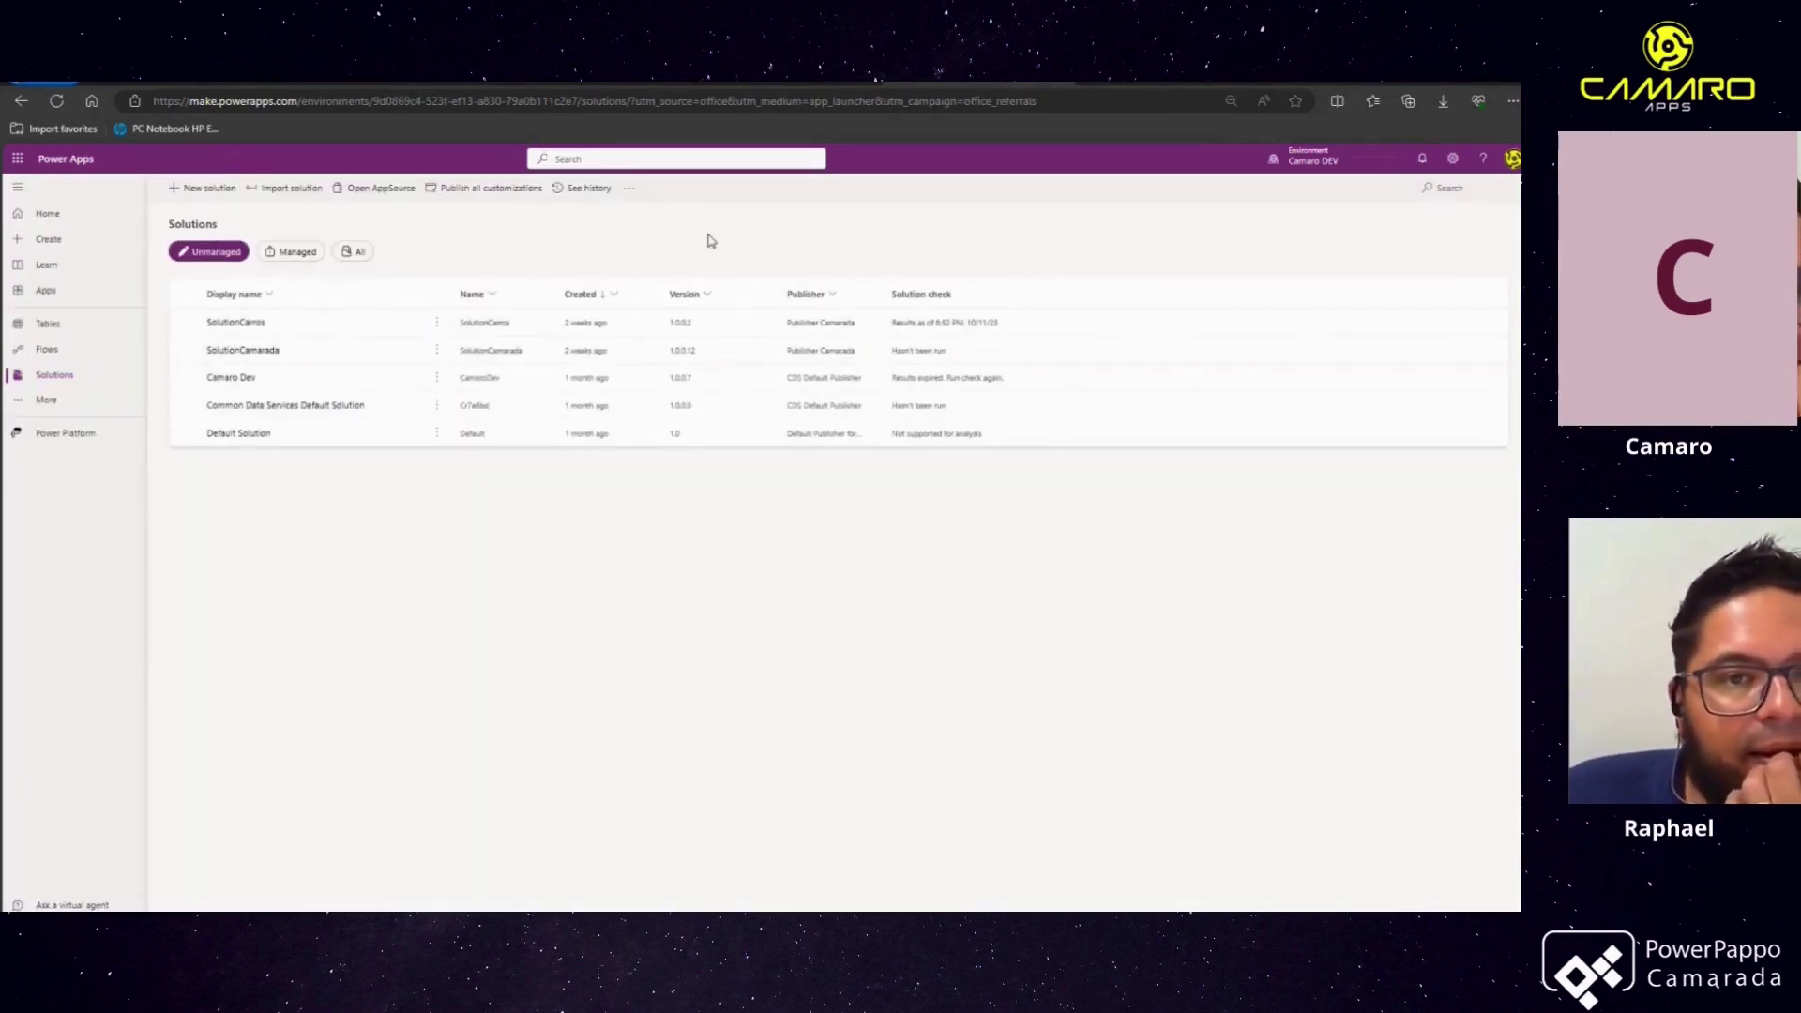
click(634, 188)
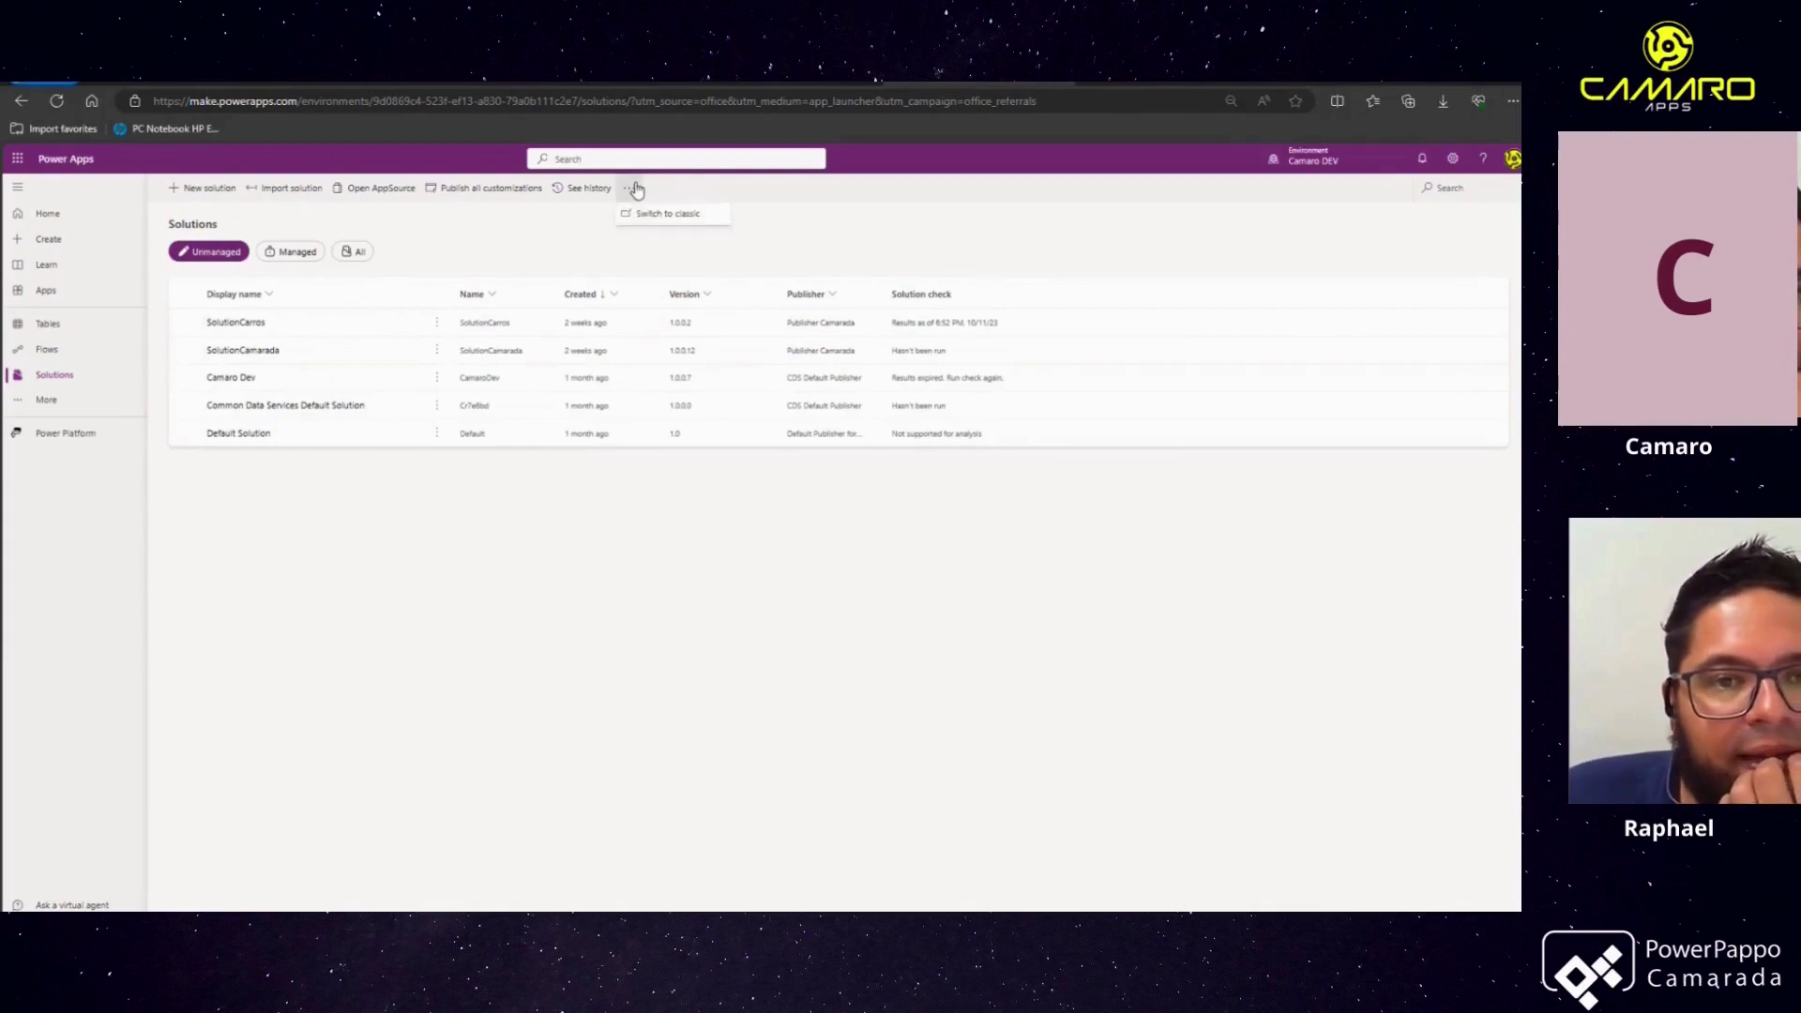
click(424, 269)
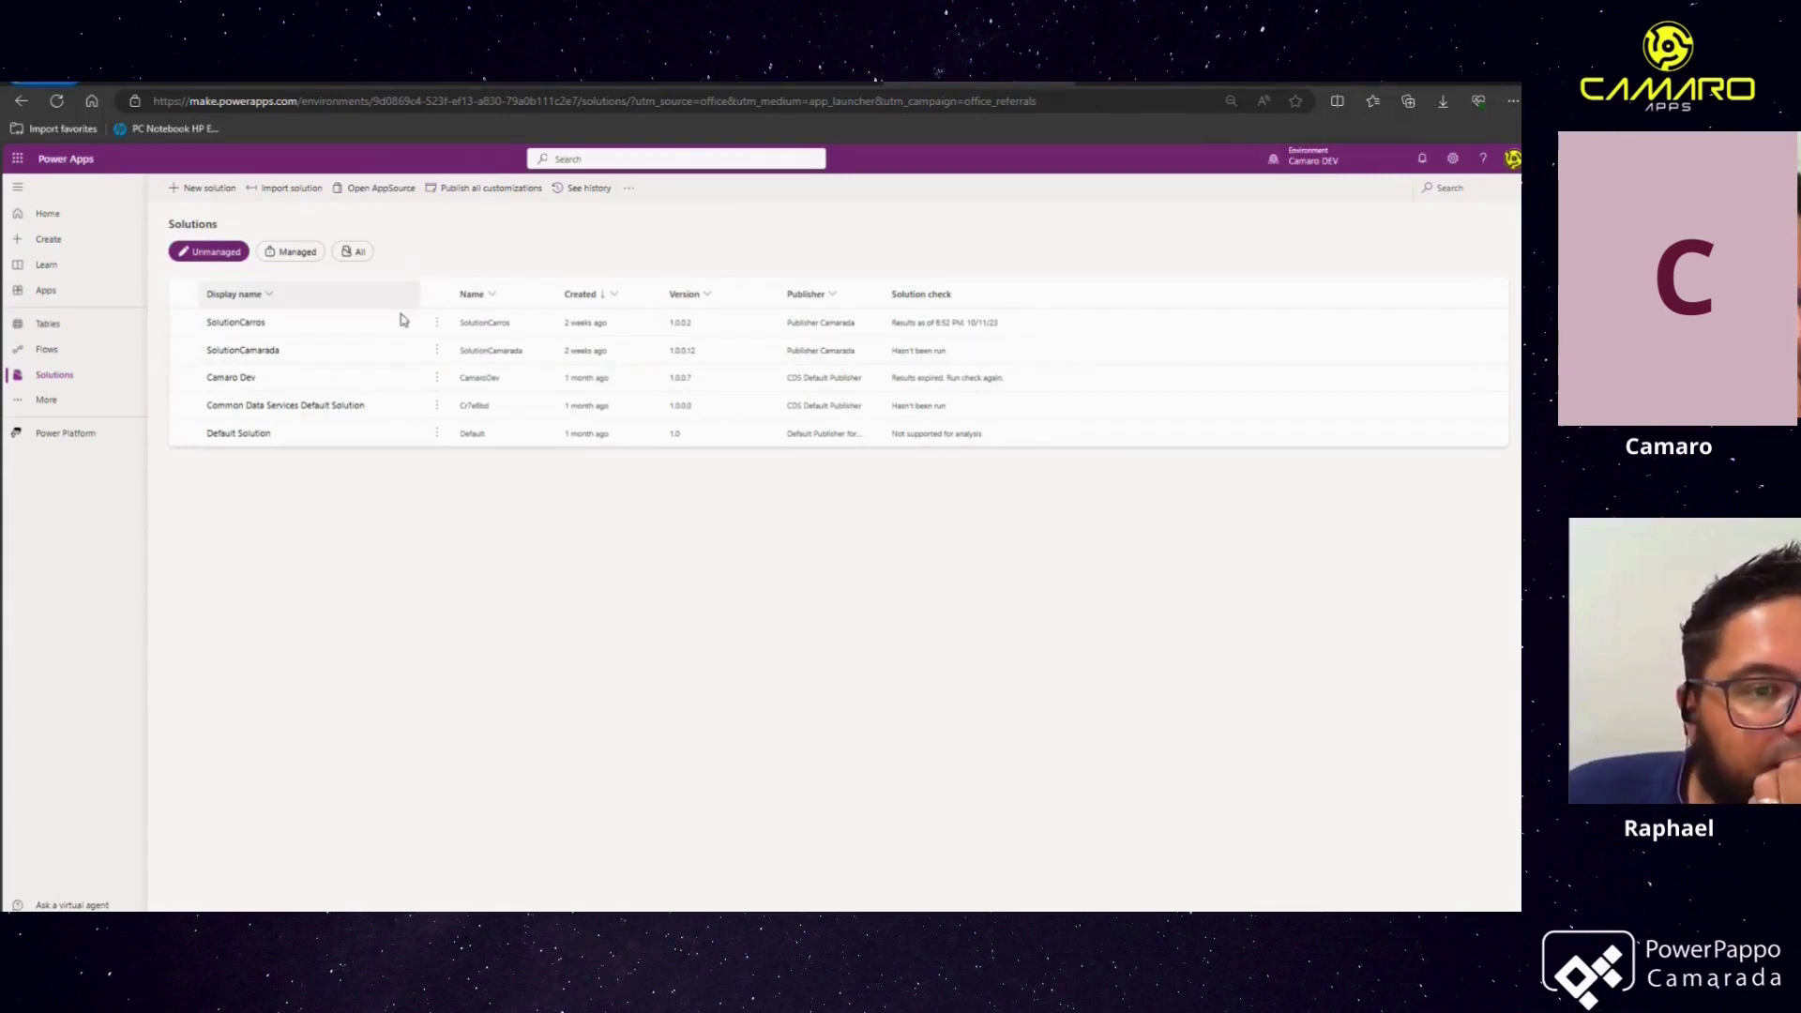
click(251, 326)
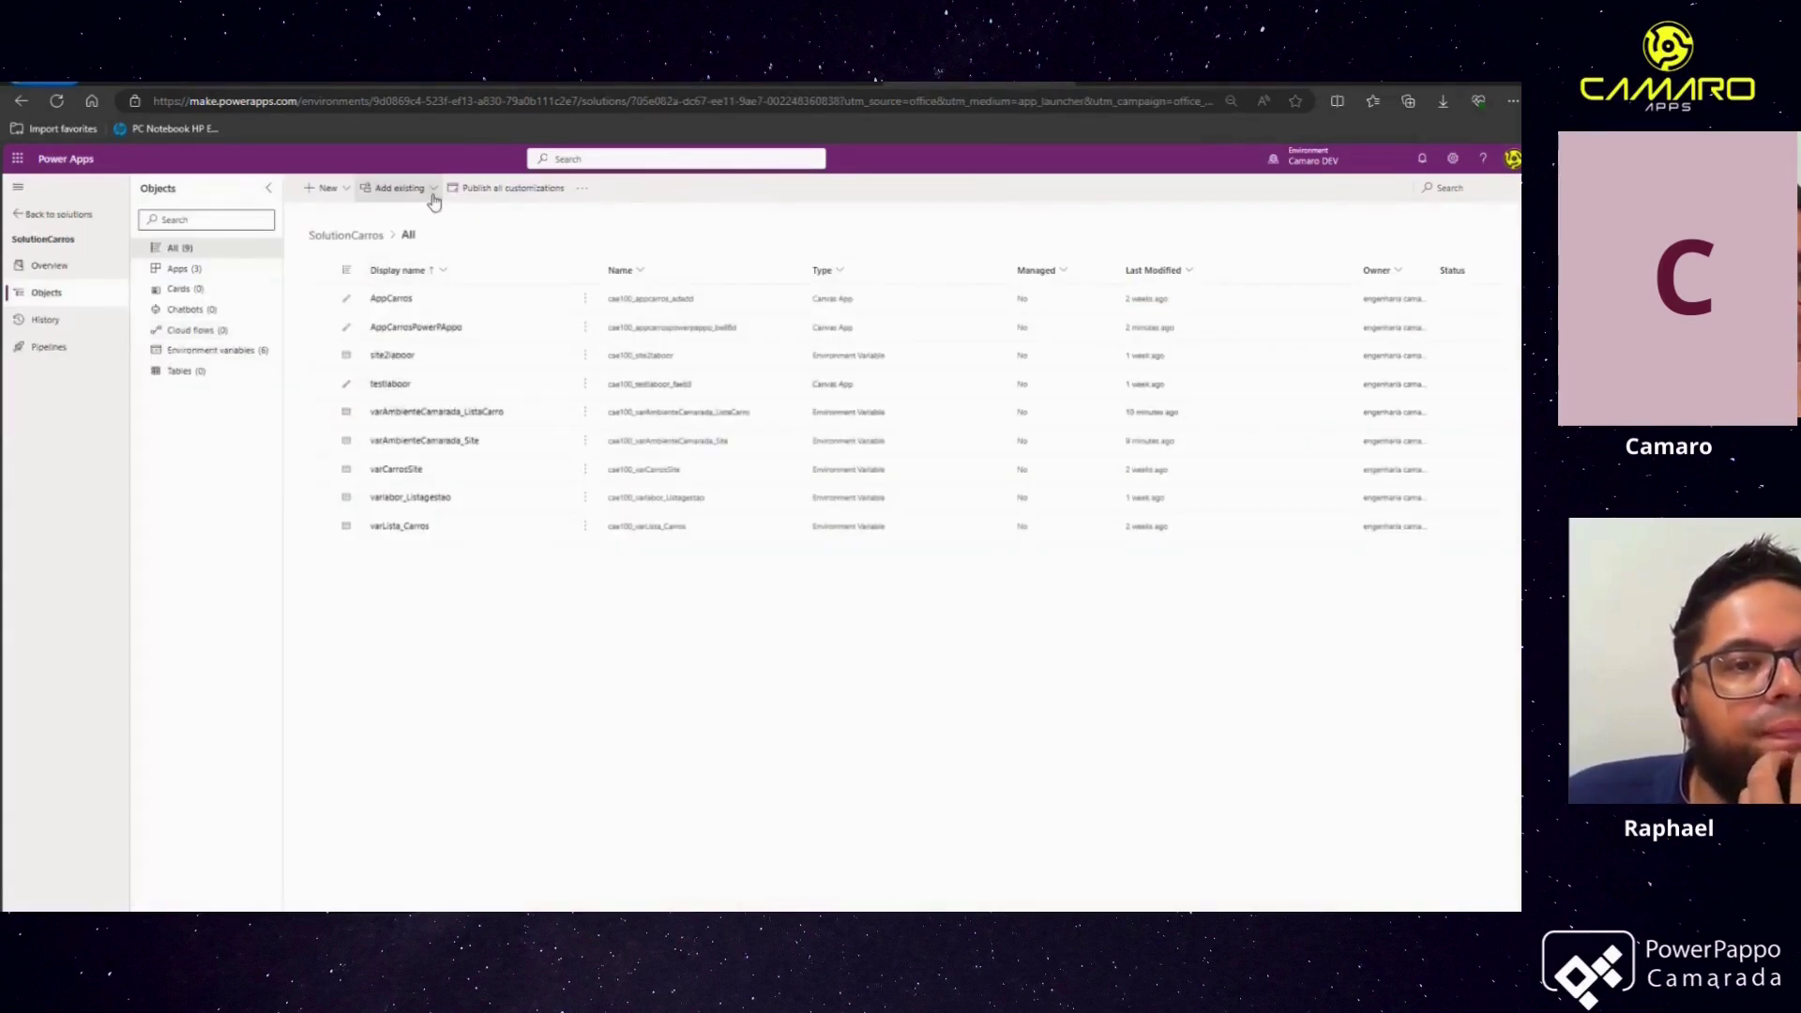
click(499, 201)
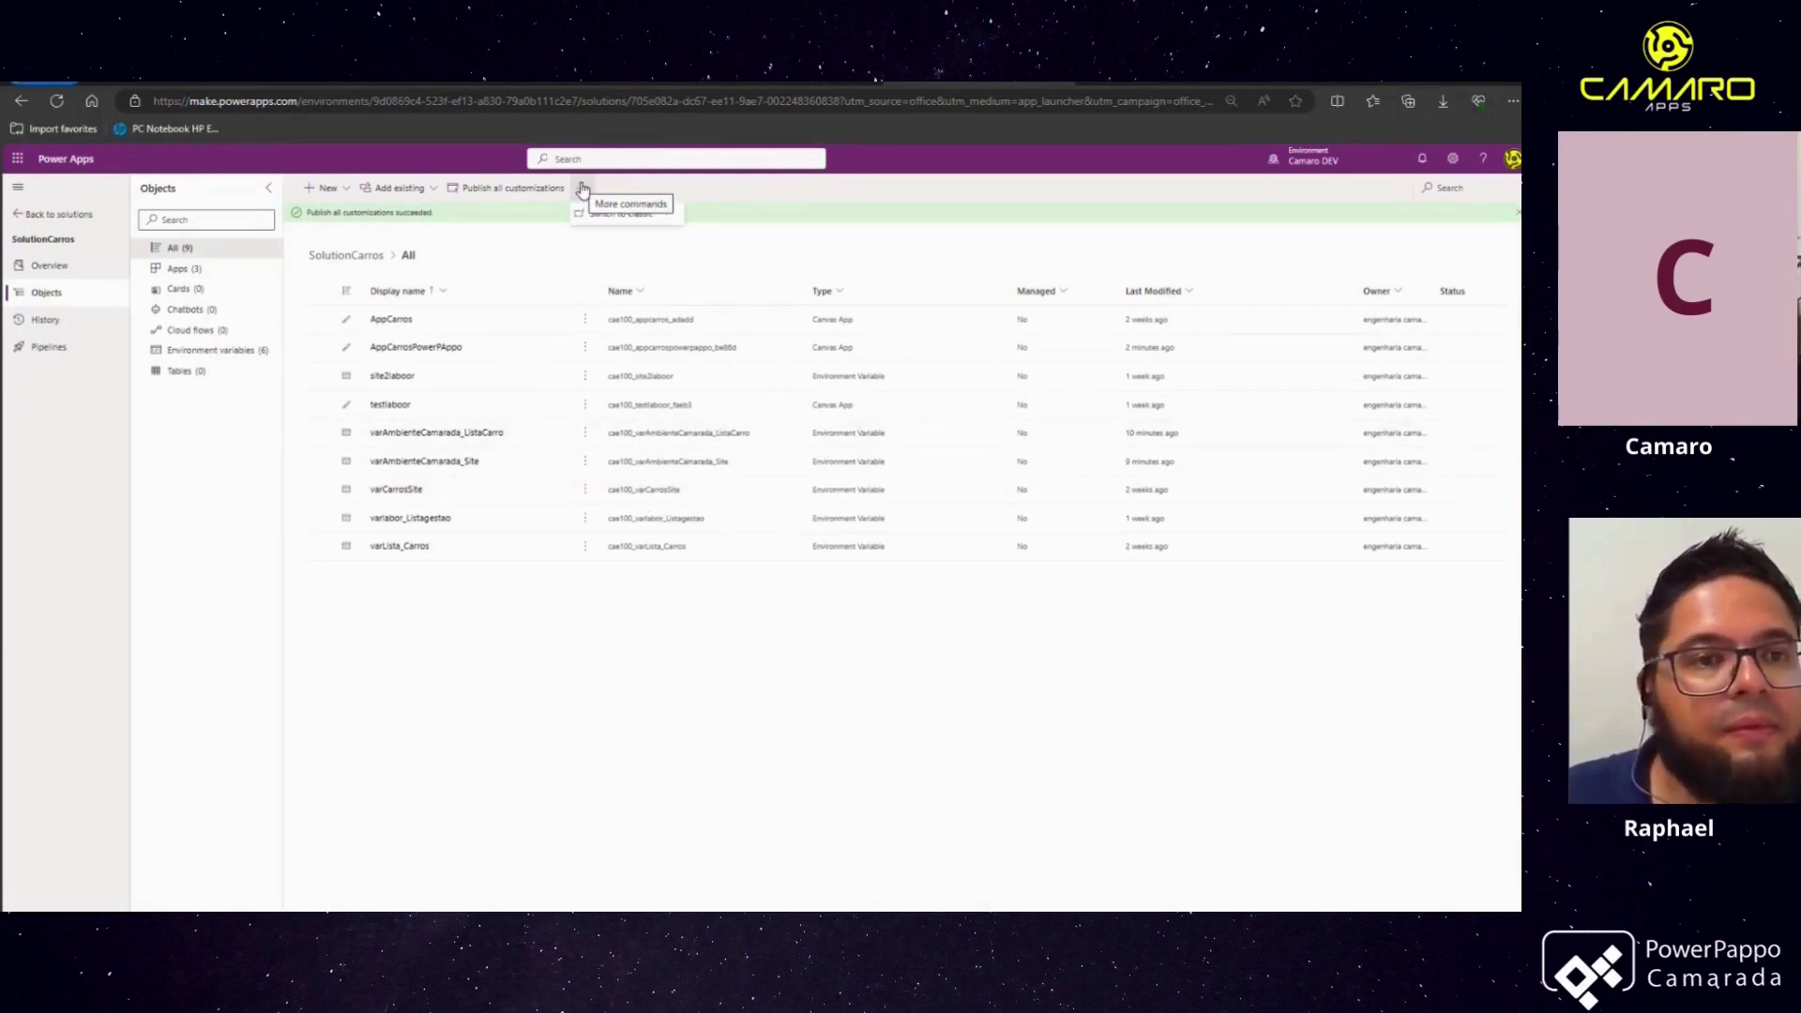
click(432, 191)
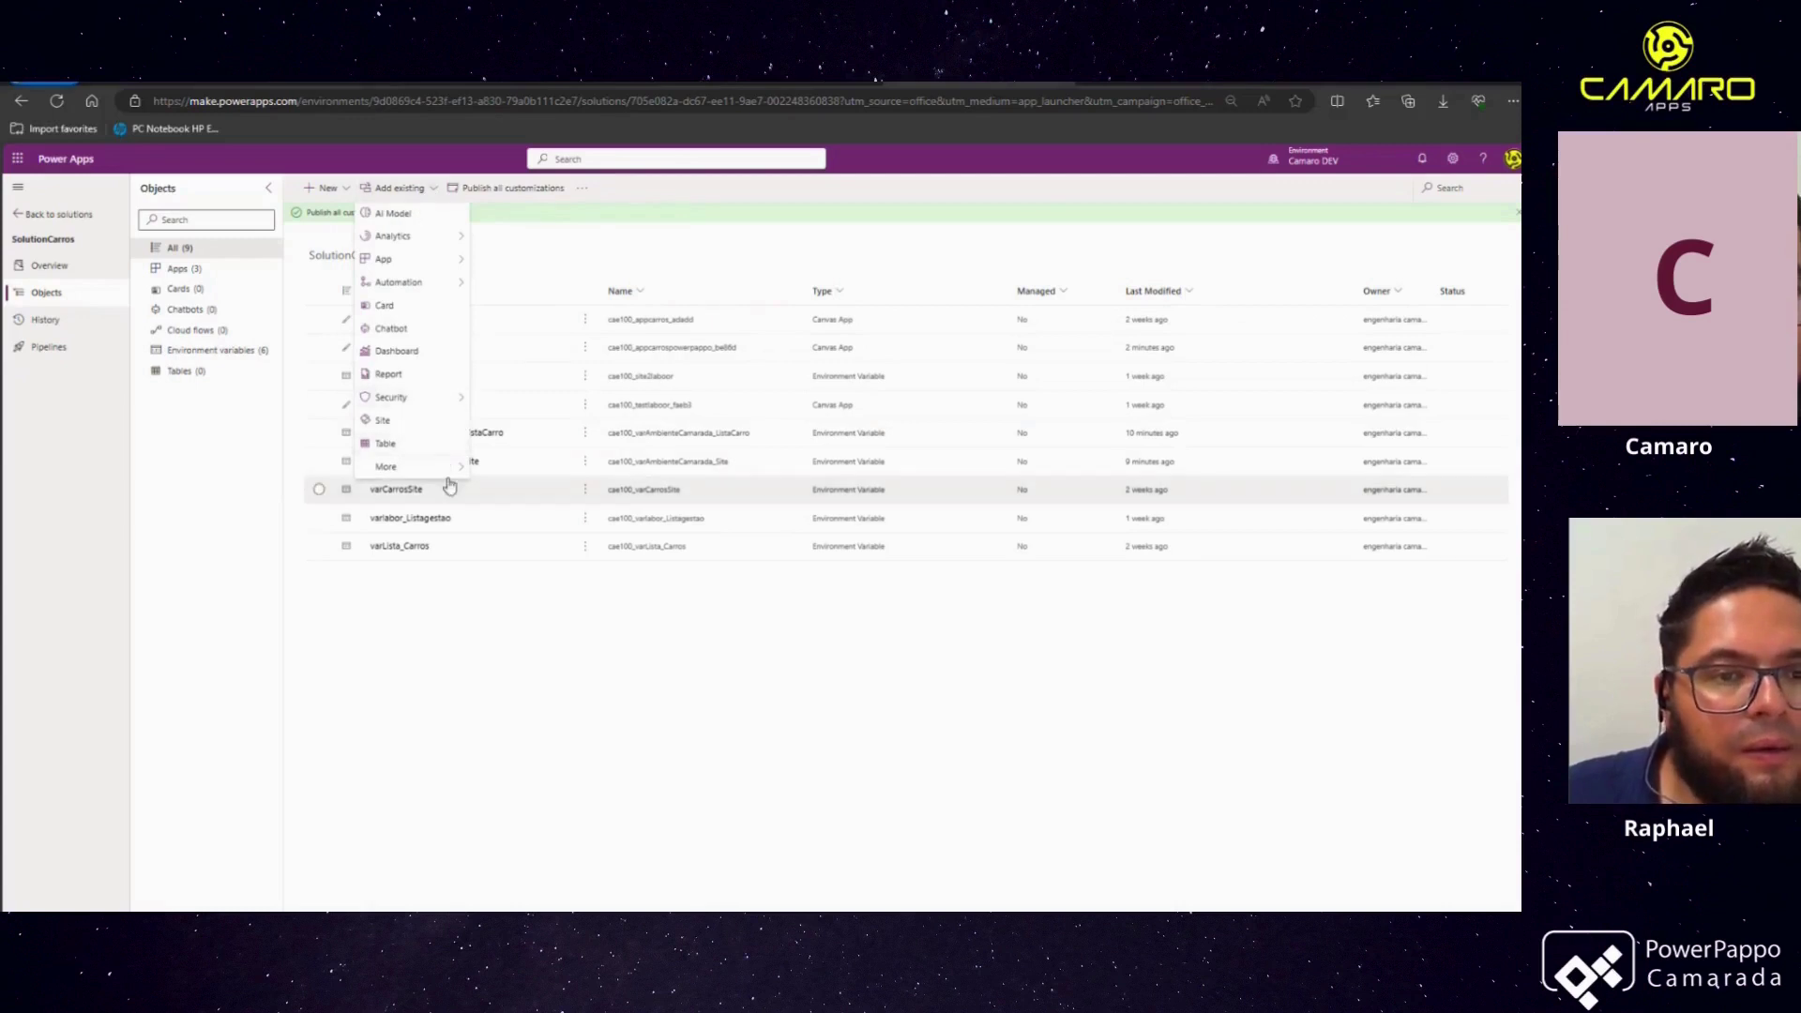
mouse_move(444, 476)
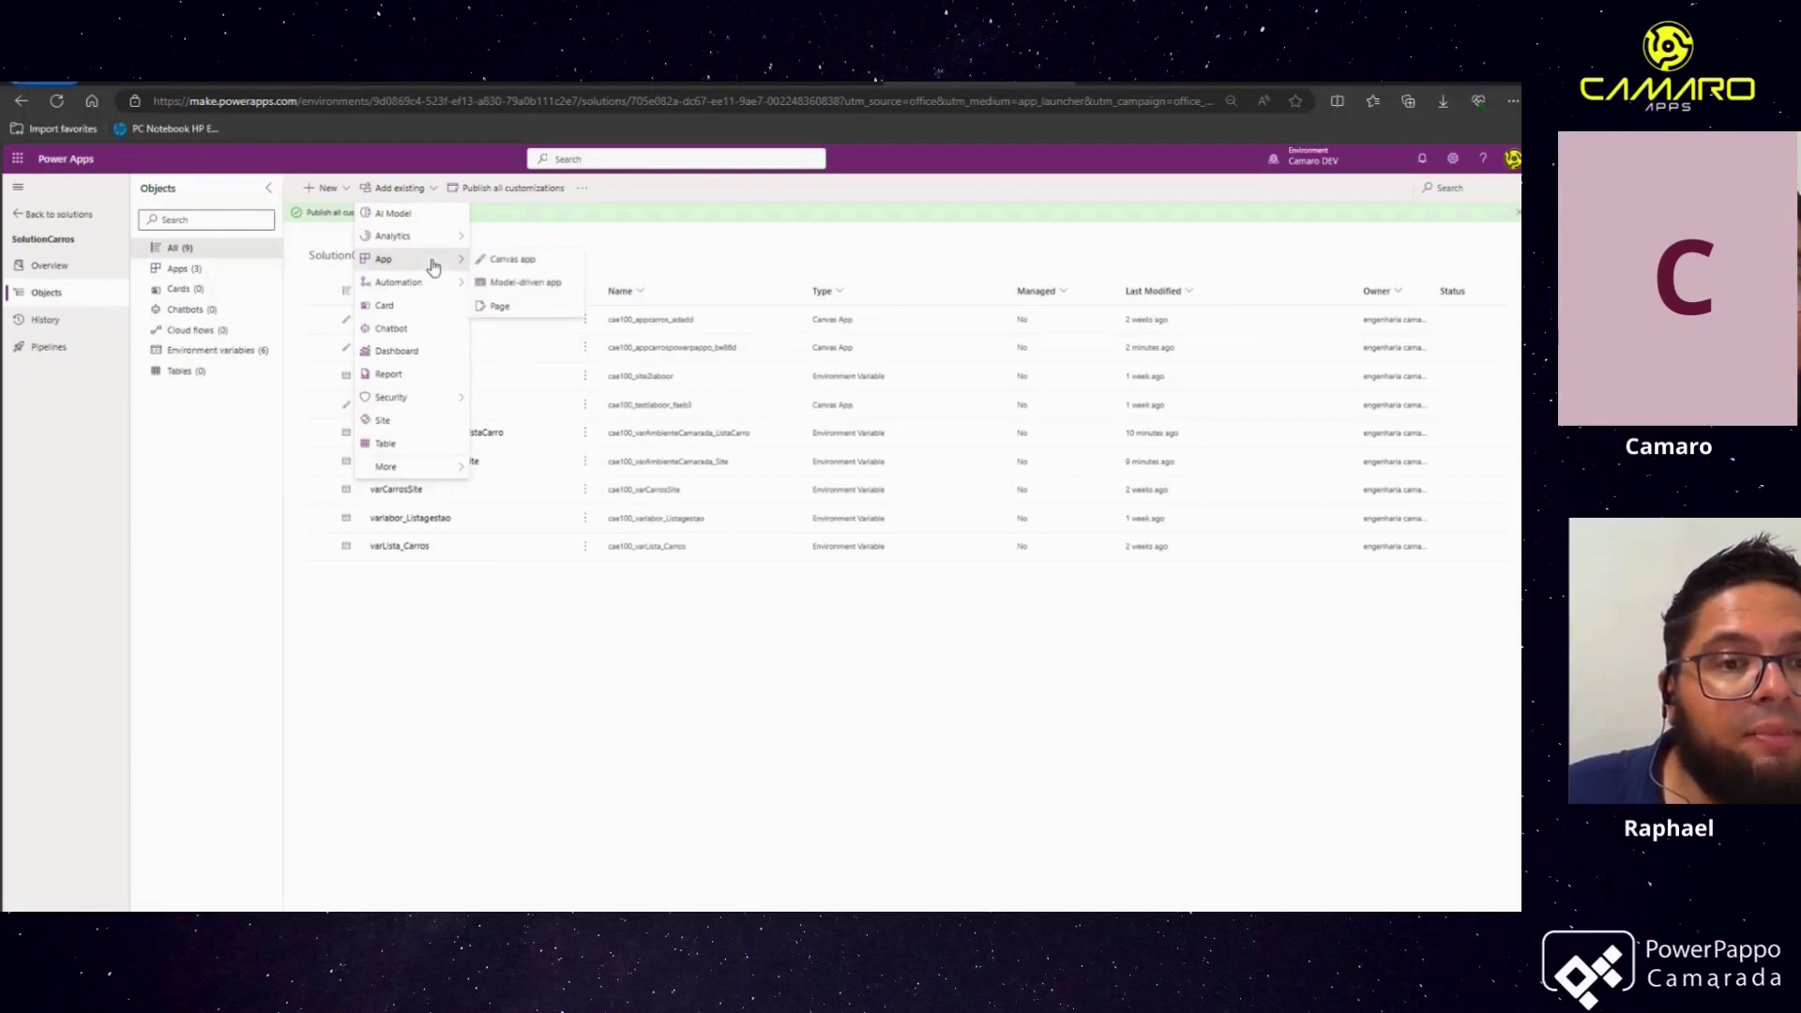
click(499, 709)
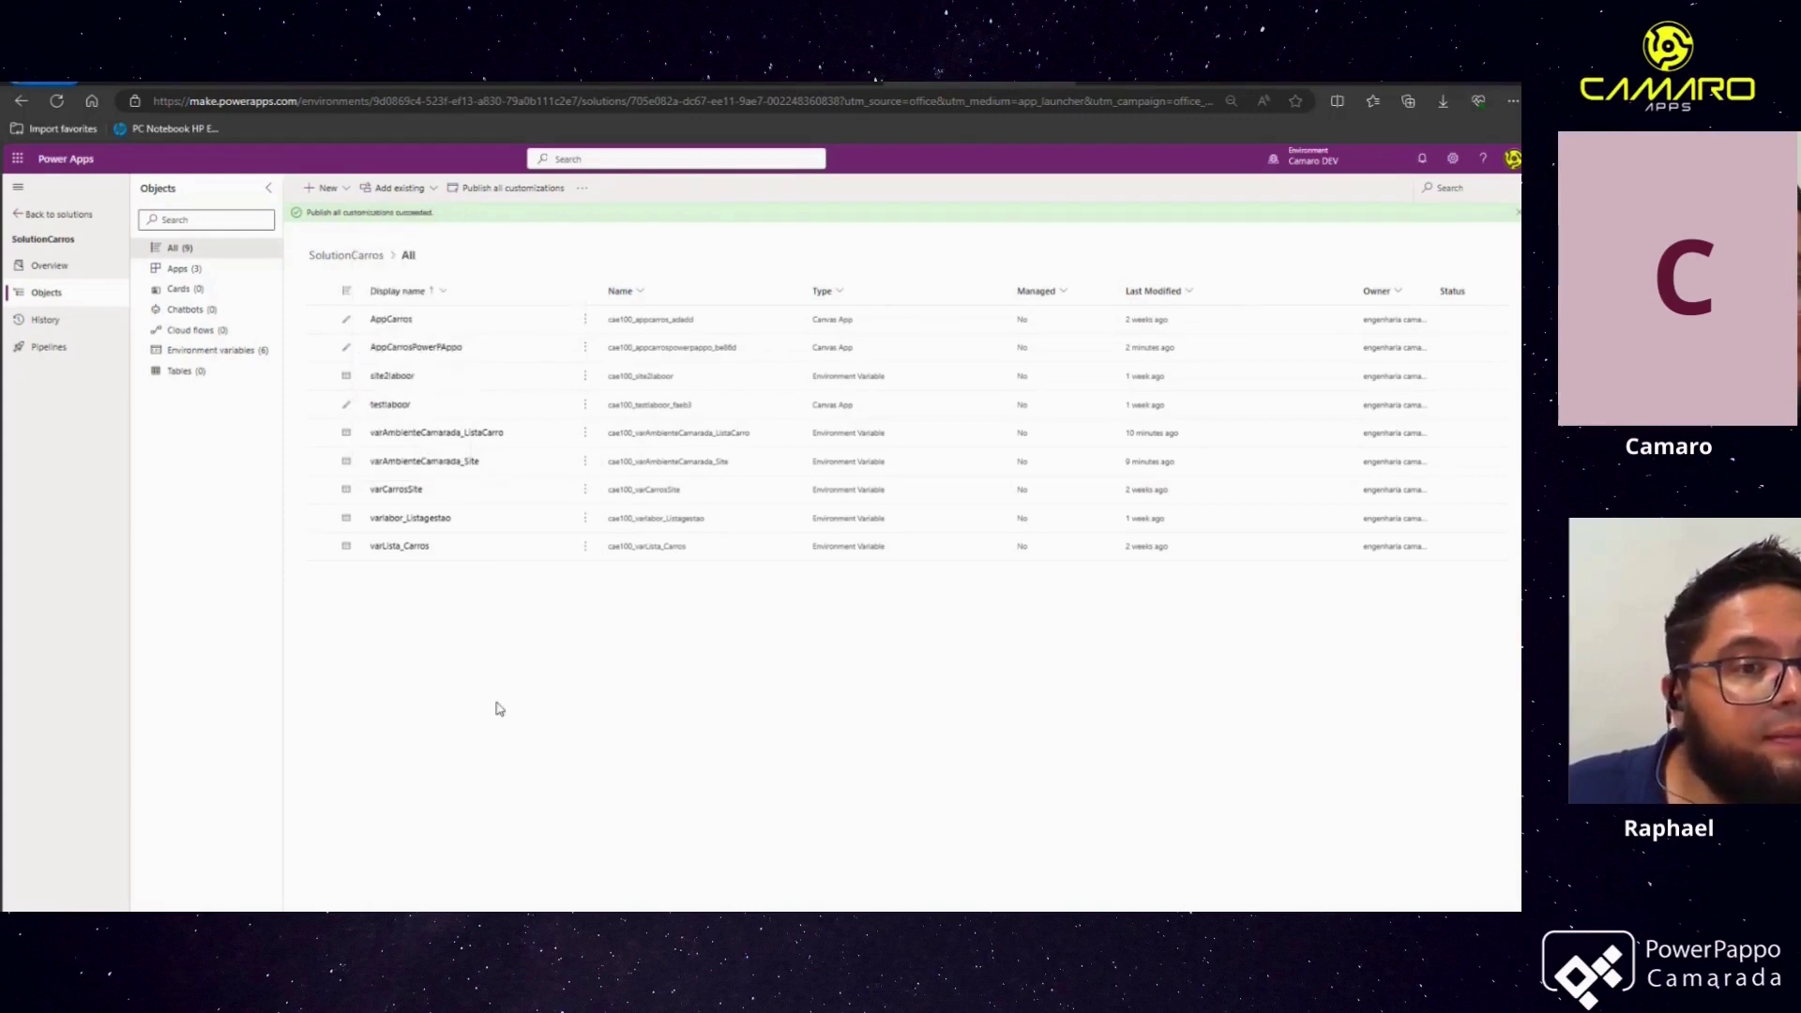
Publish pending changes, then export SolutionCarros from its overview as managed version 1.0.0.3 with the solution checker and download the package
click(59, 277)
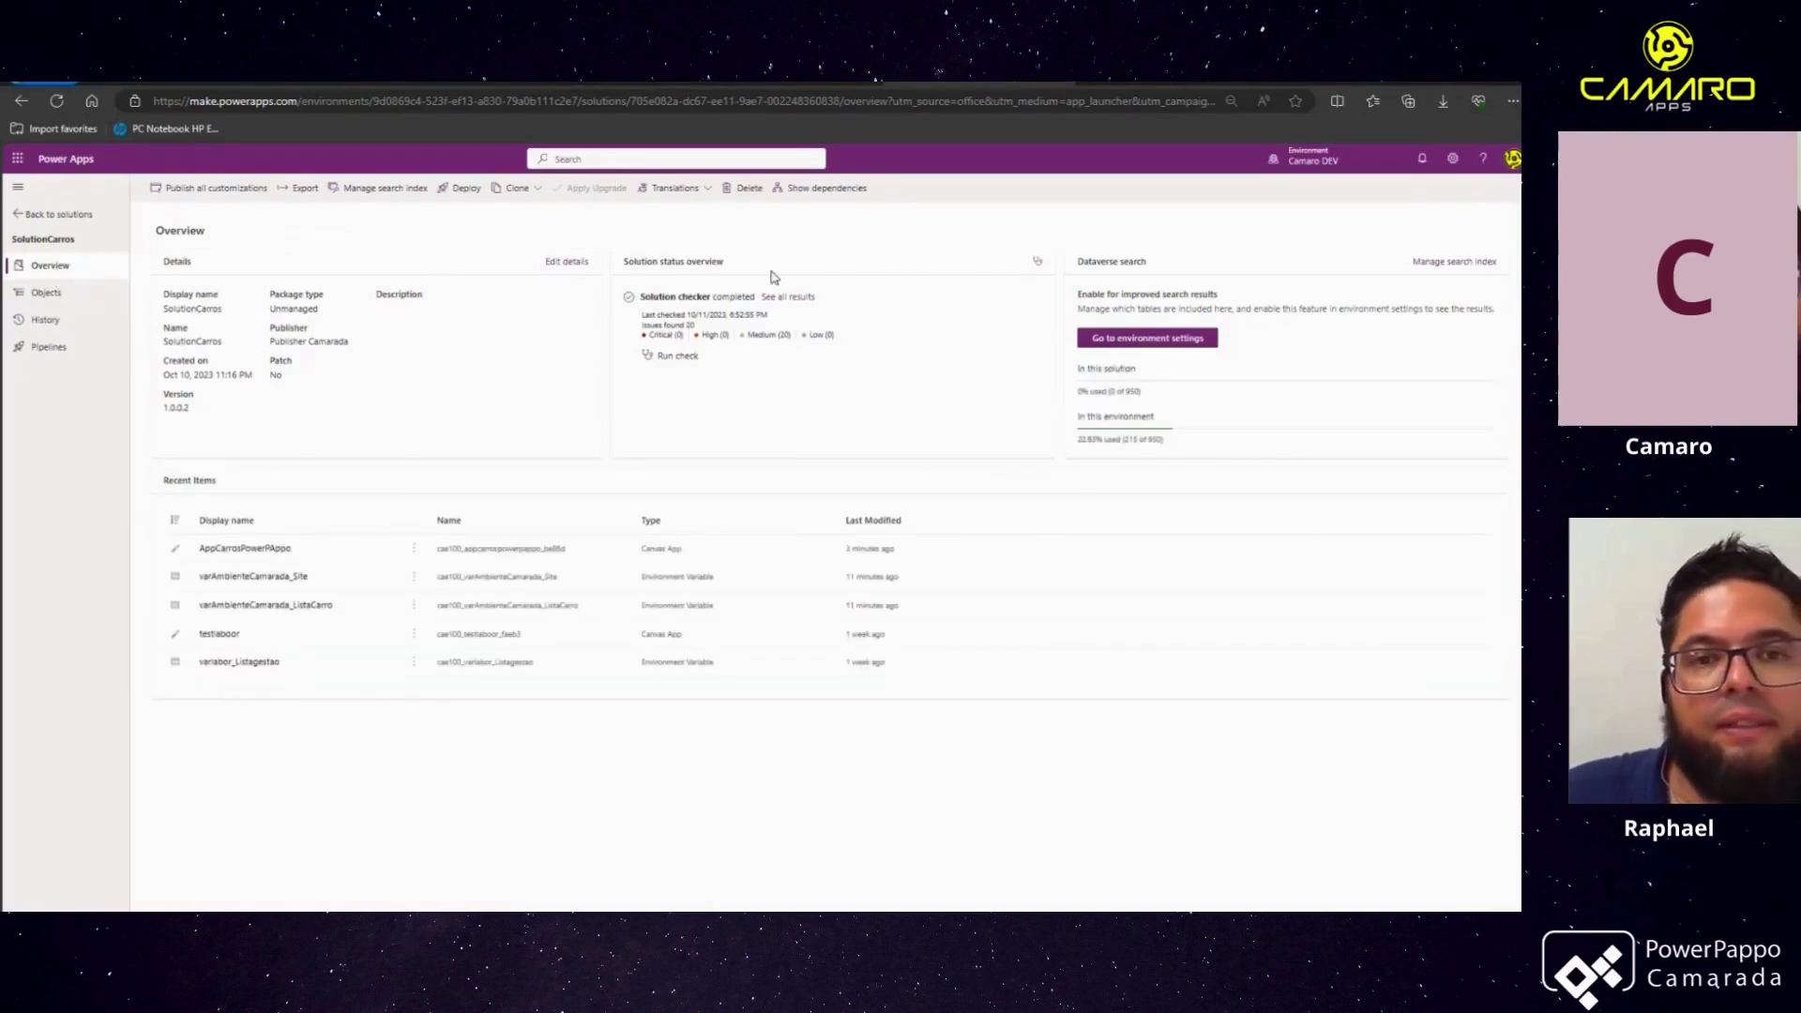
click(299, 191)
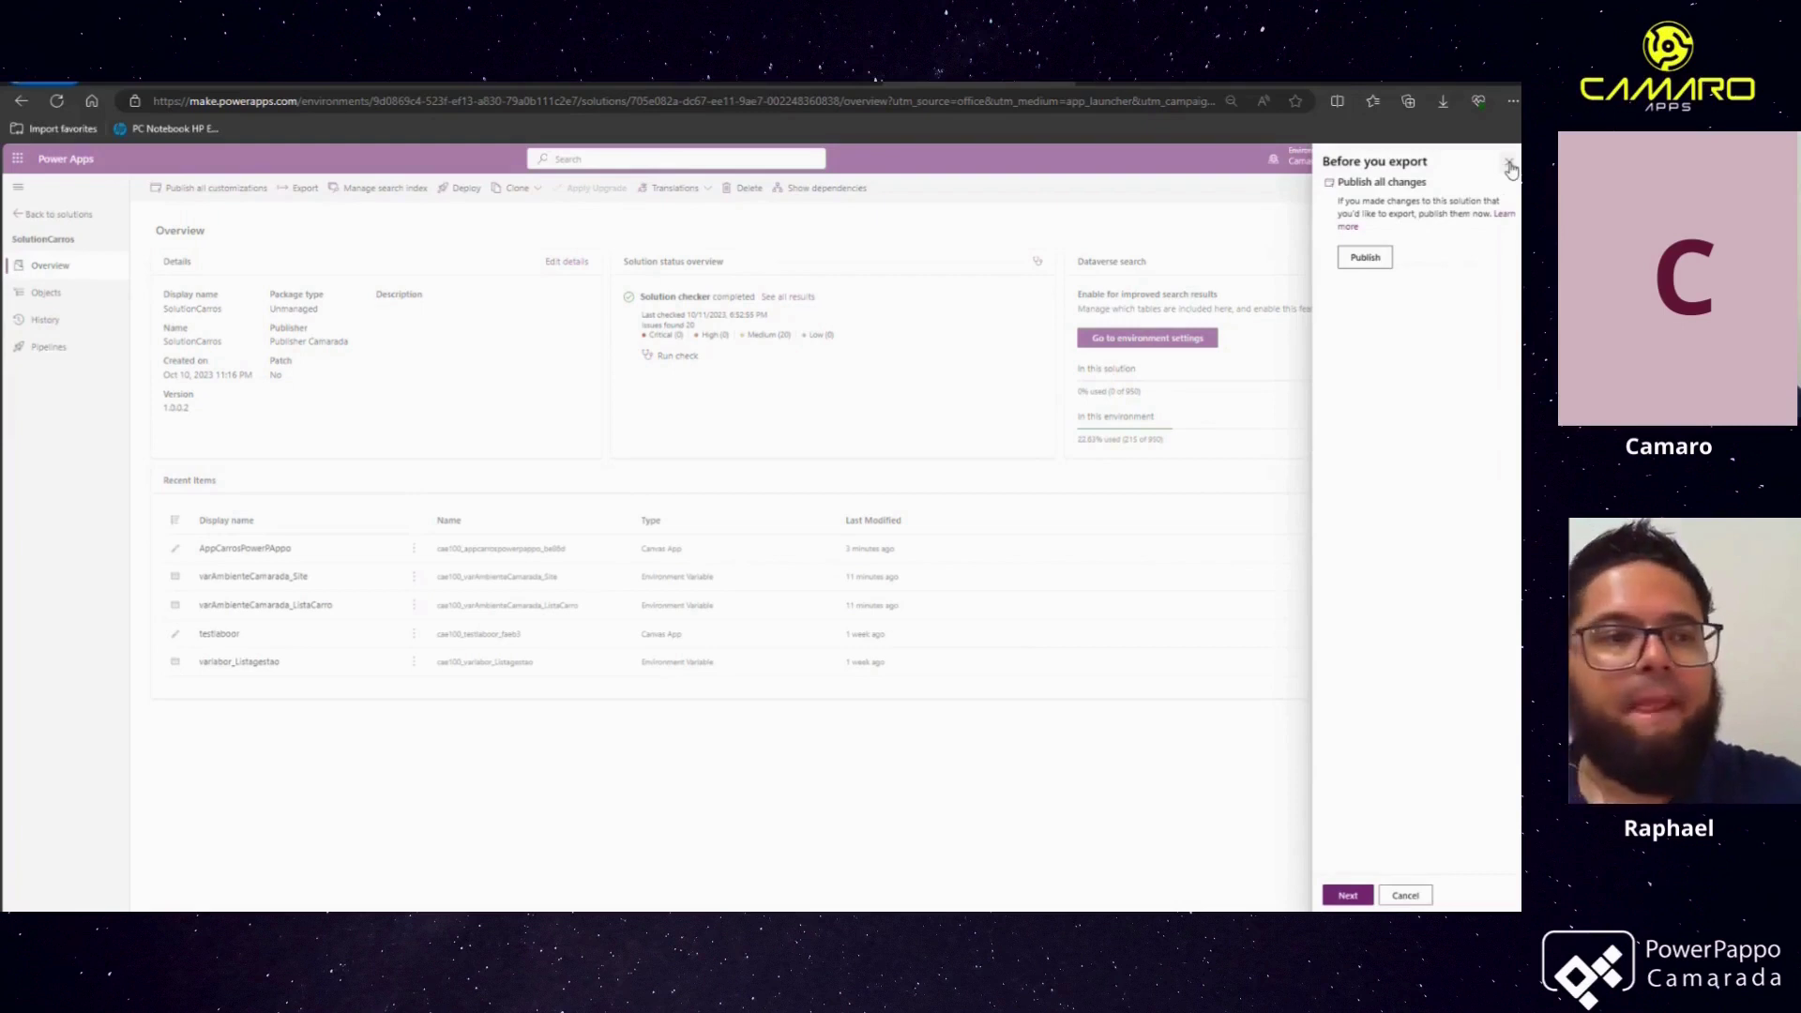
click(1378, 259)
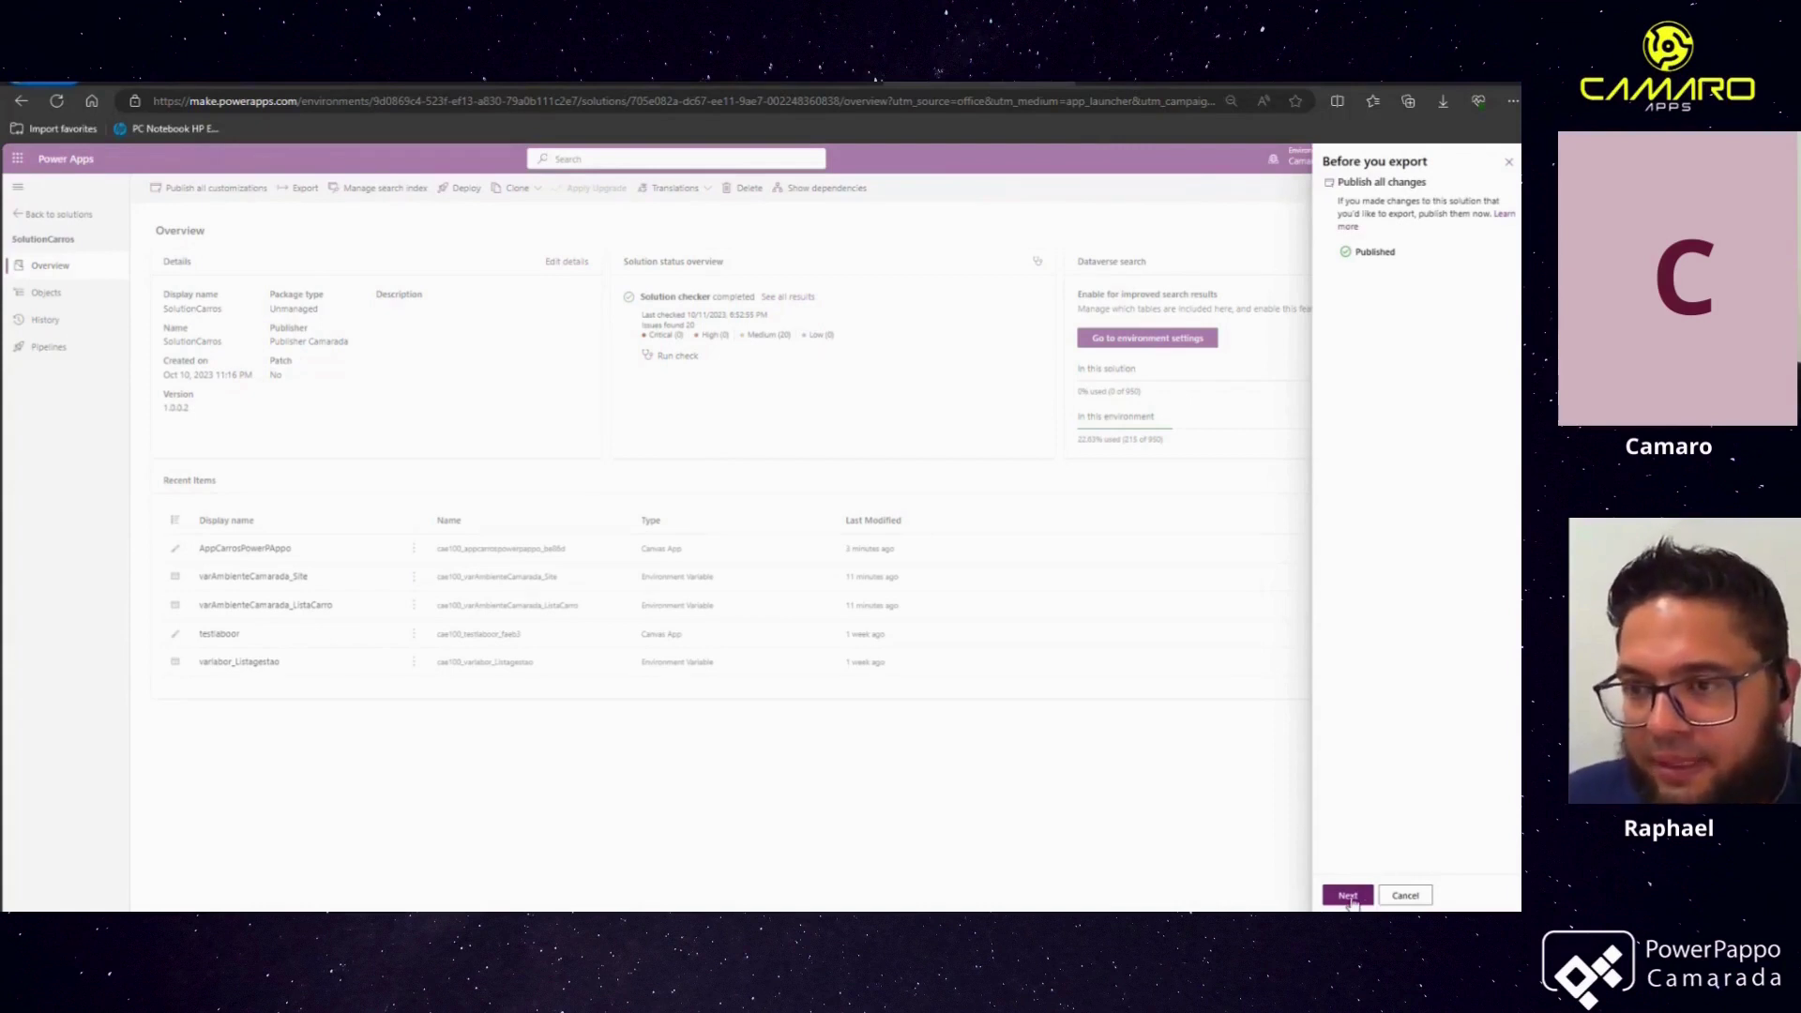
click(1349, 897)
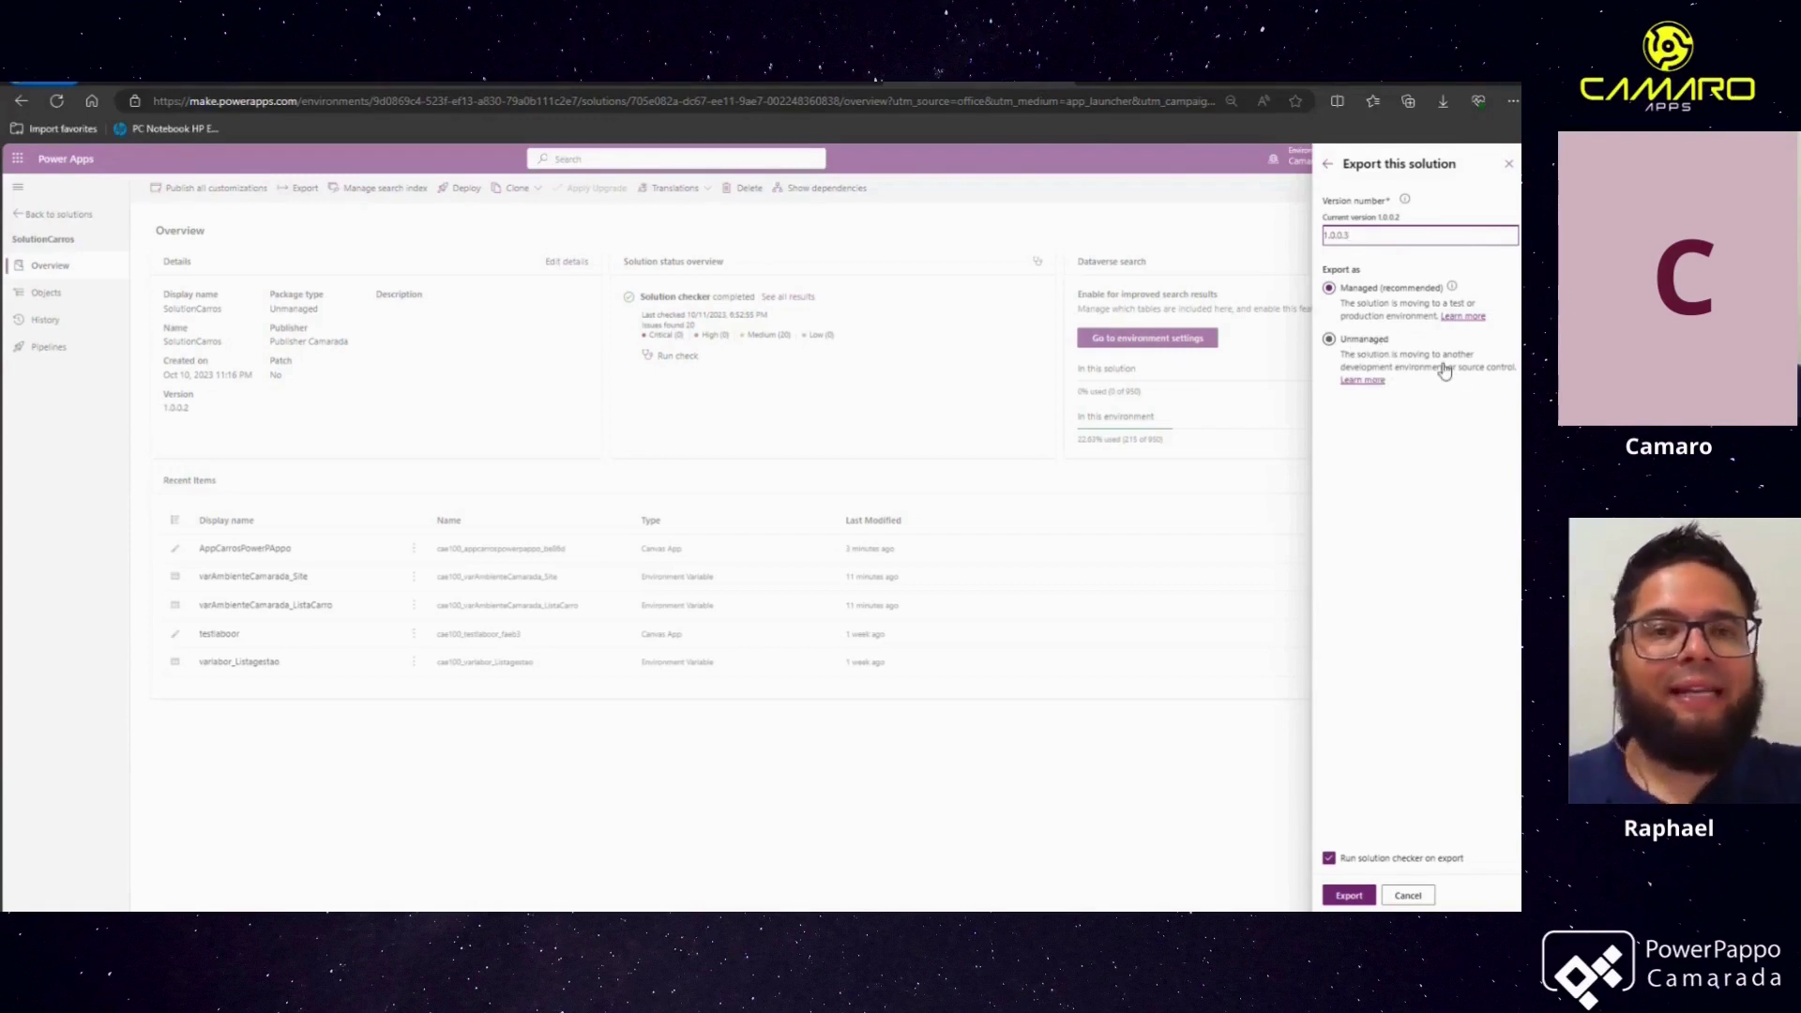
click(1351, 896)
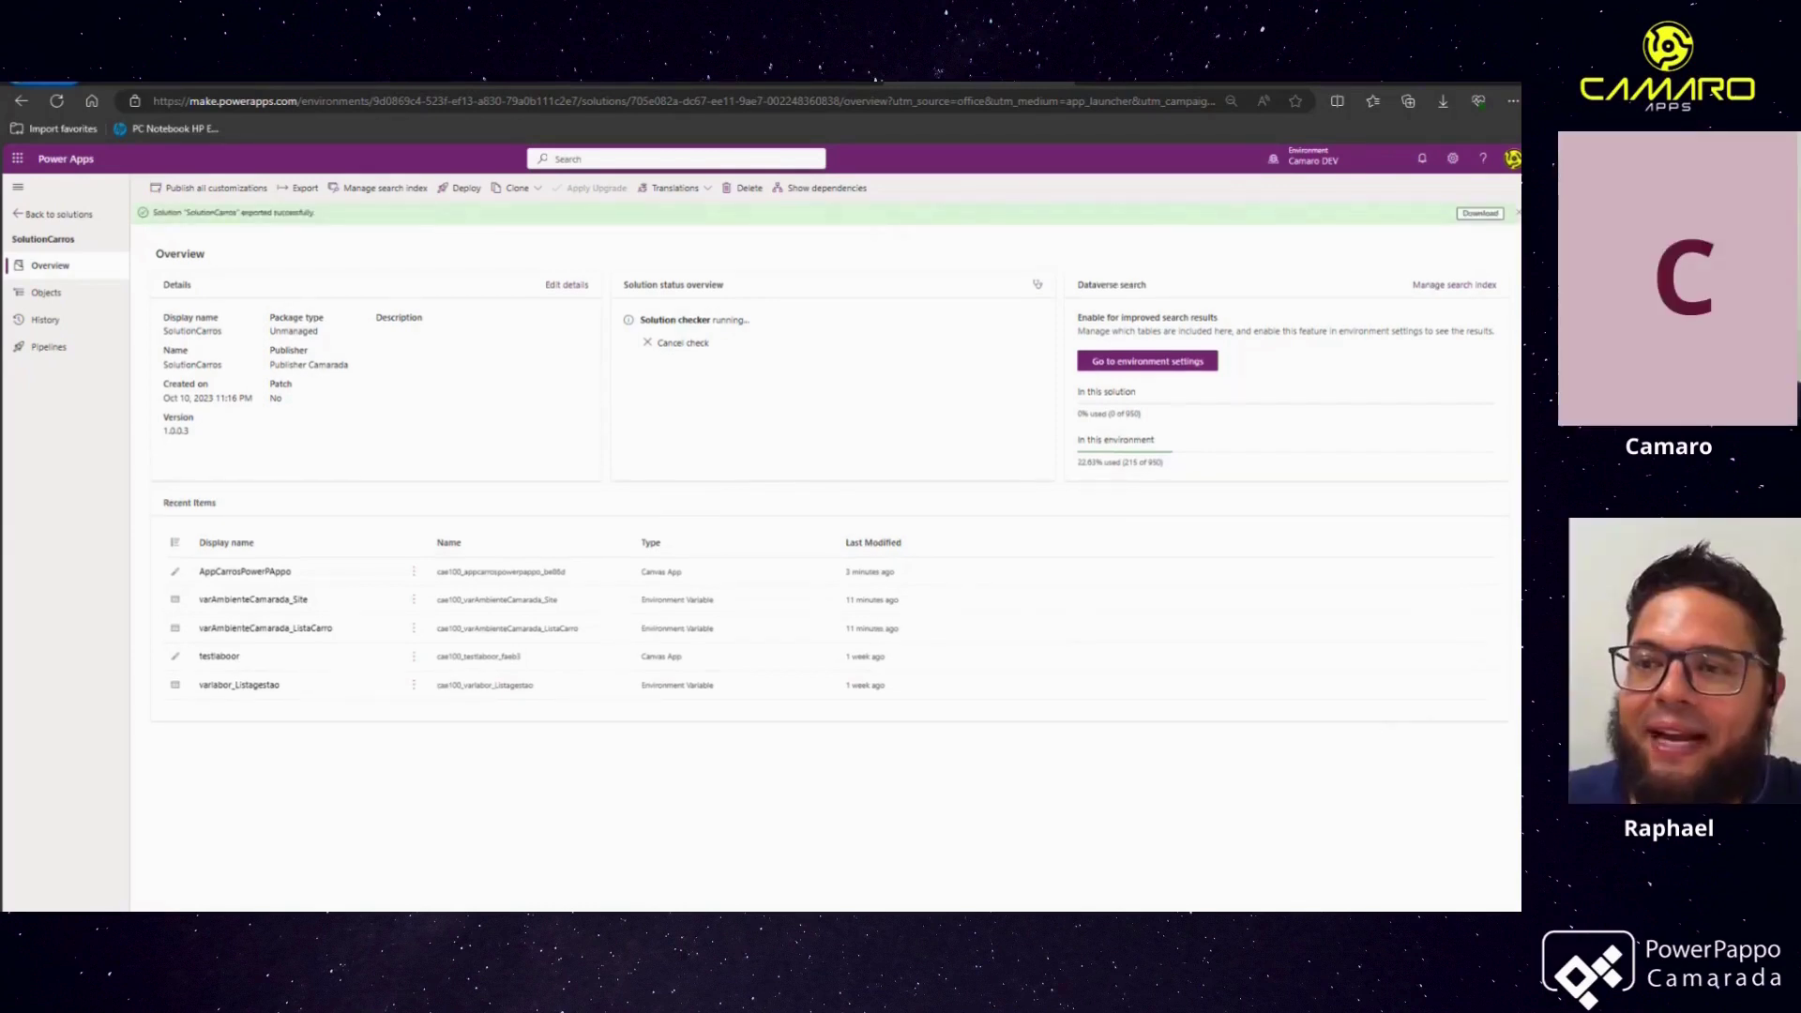
click(1480, 214)
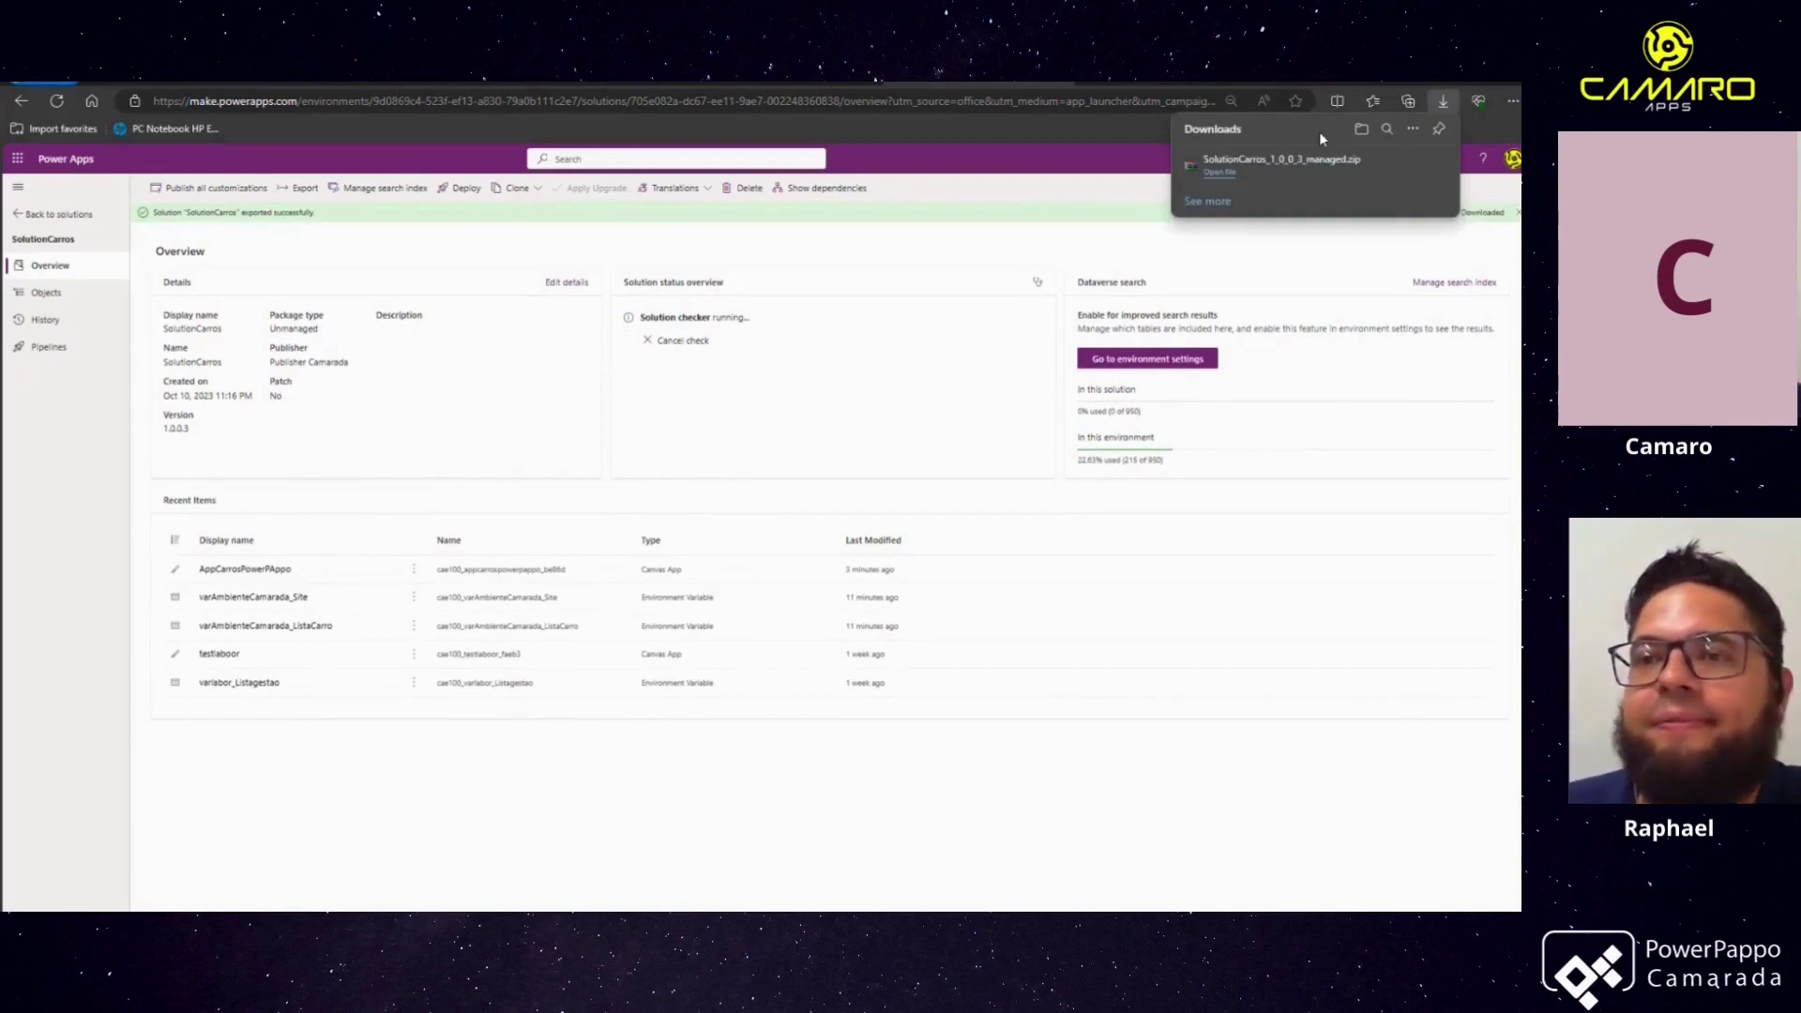
Move SolutionCarros_1_0_0_3_managed from the Downloads folder to Youtube\Ambiente\Export\SolutionCarros on the desktop
click(1390, 164)
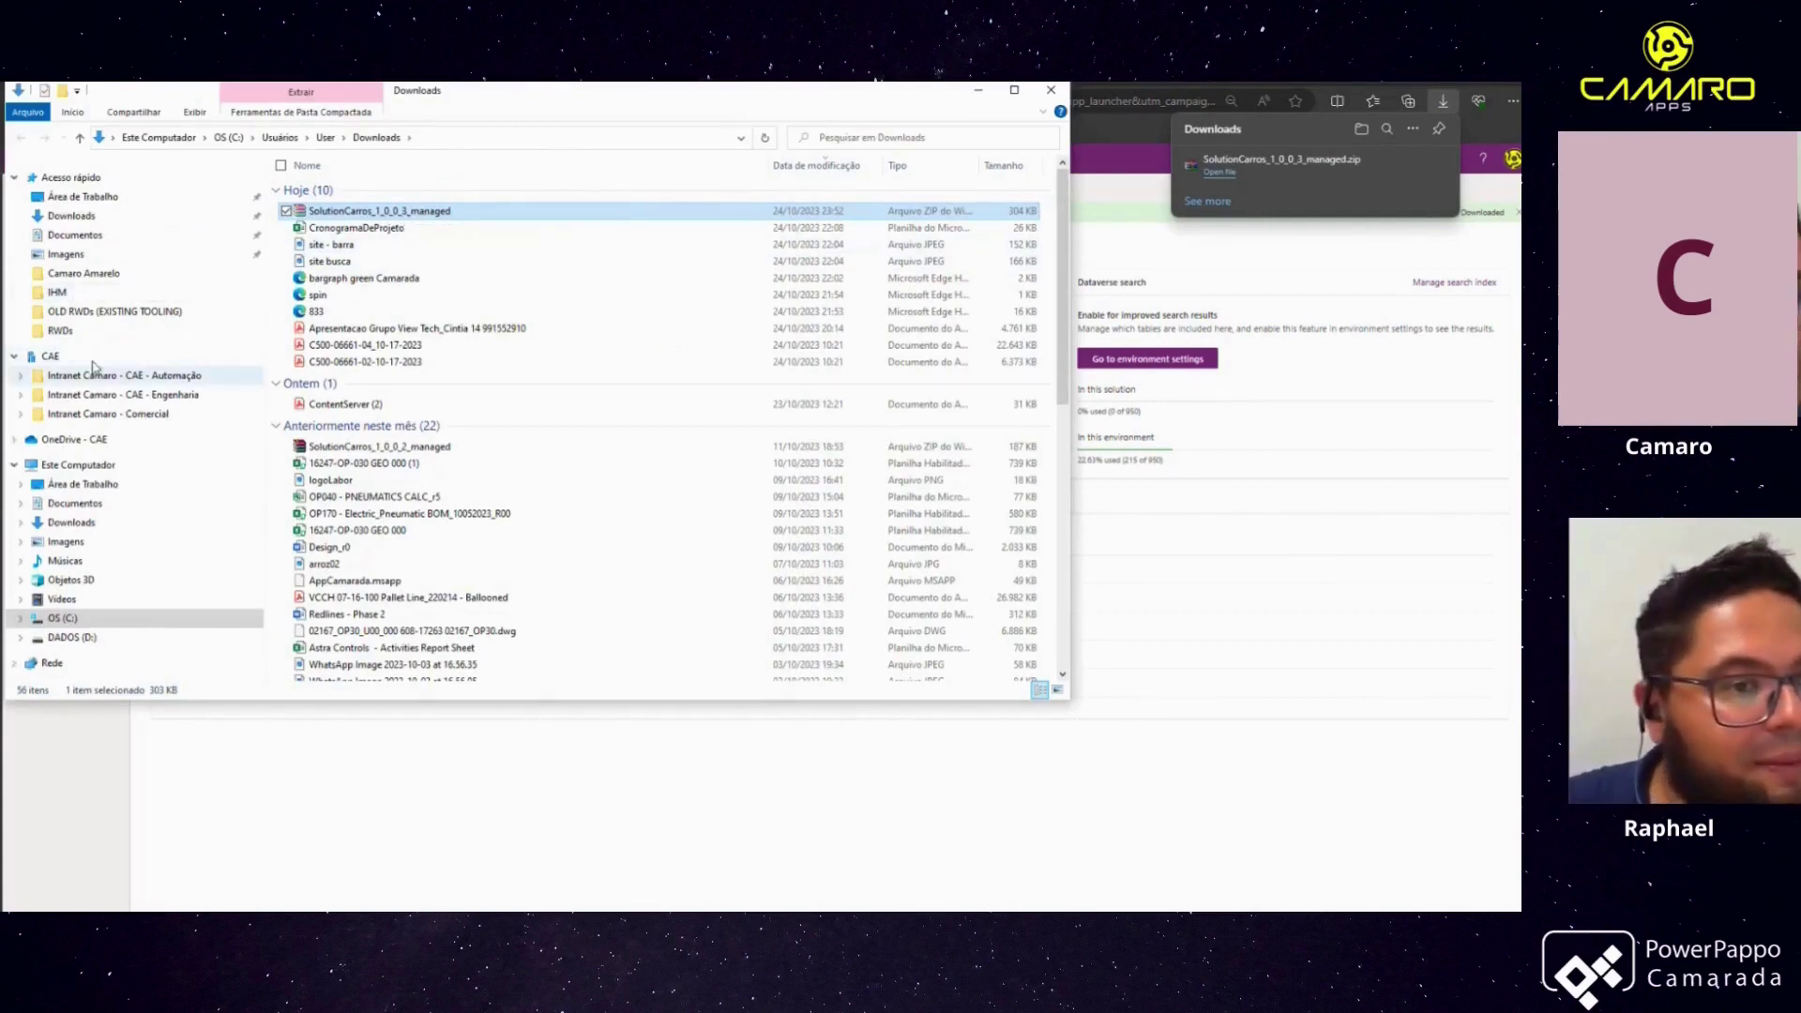
click(83, 196)
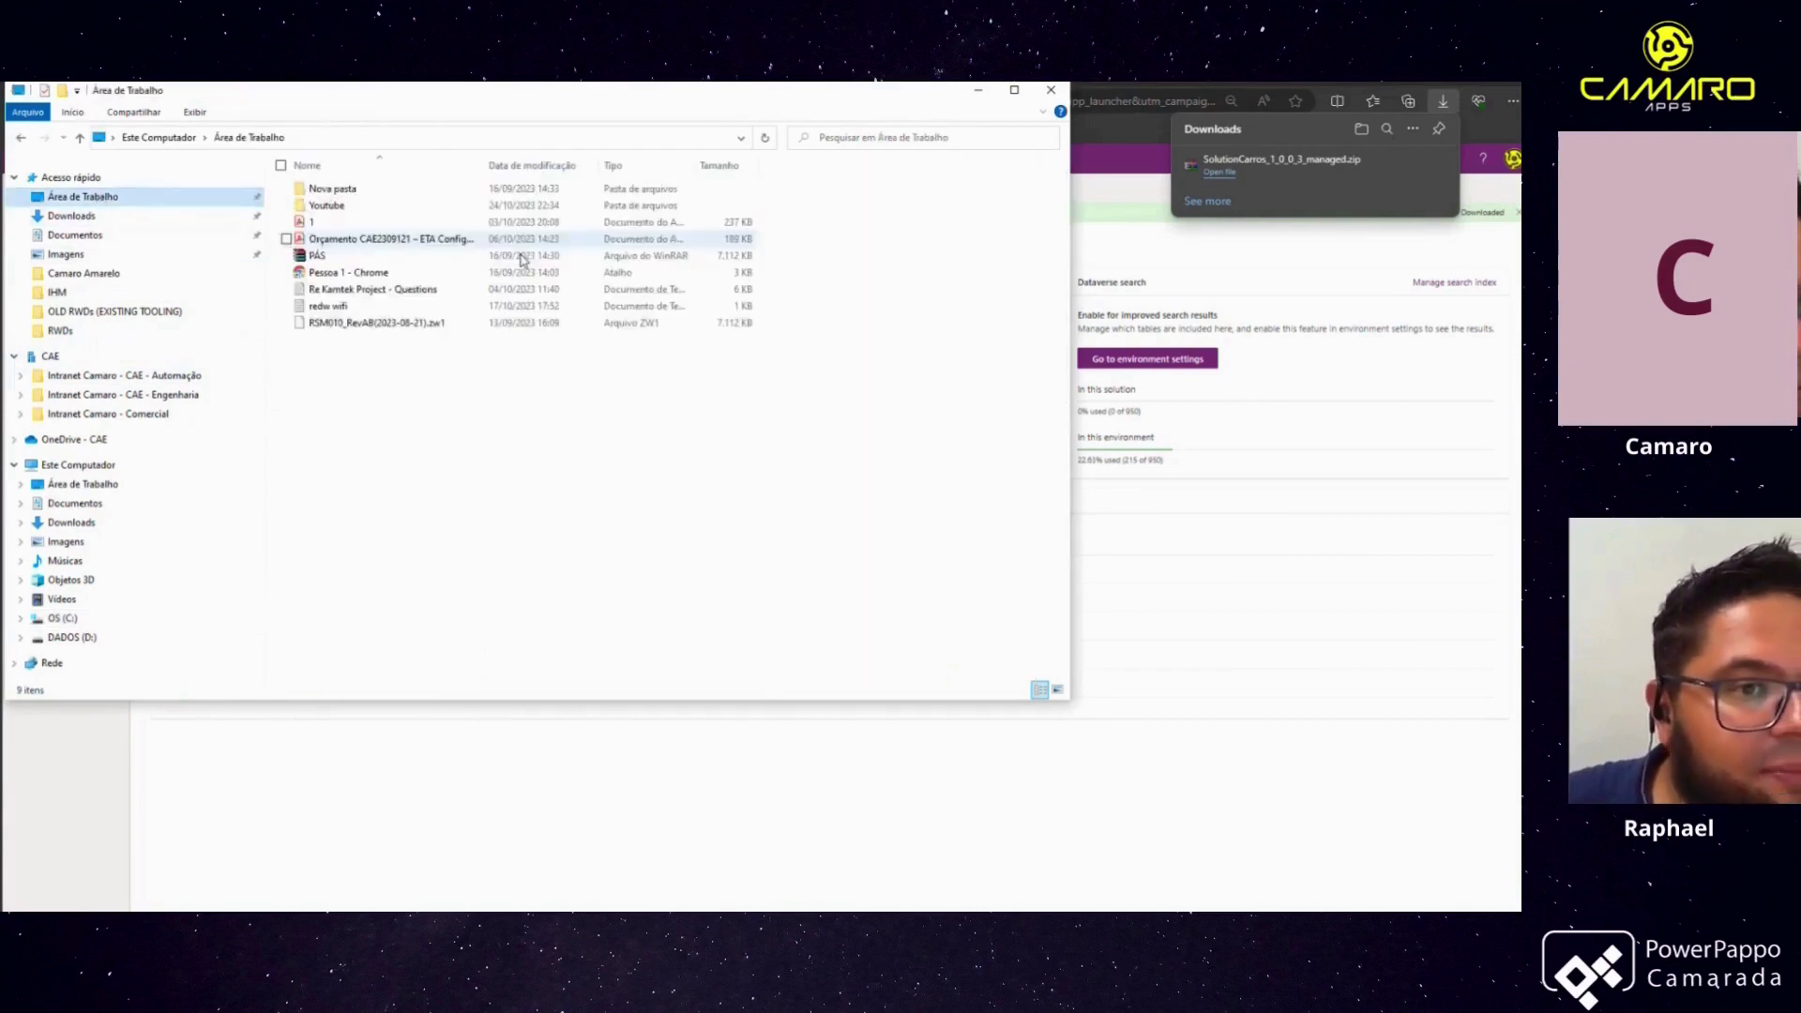
double_click(391, 205)
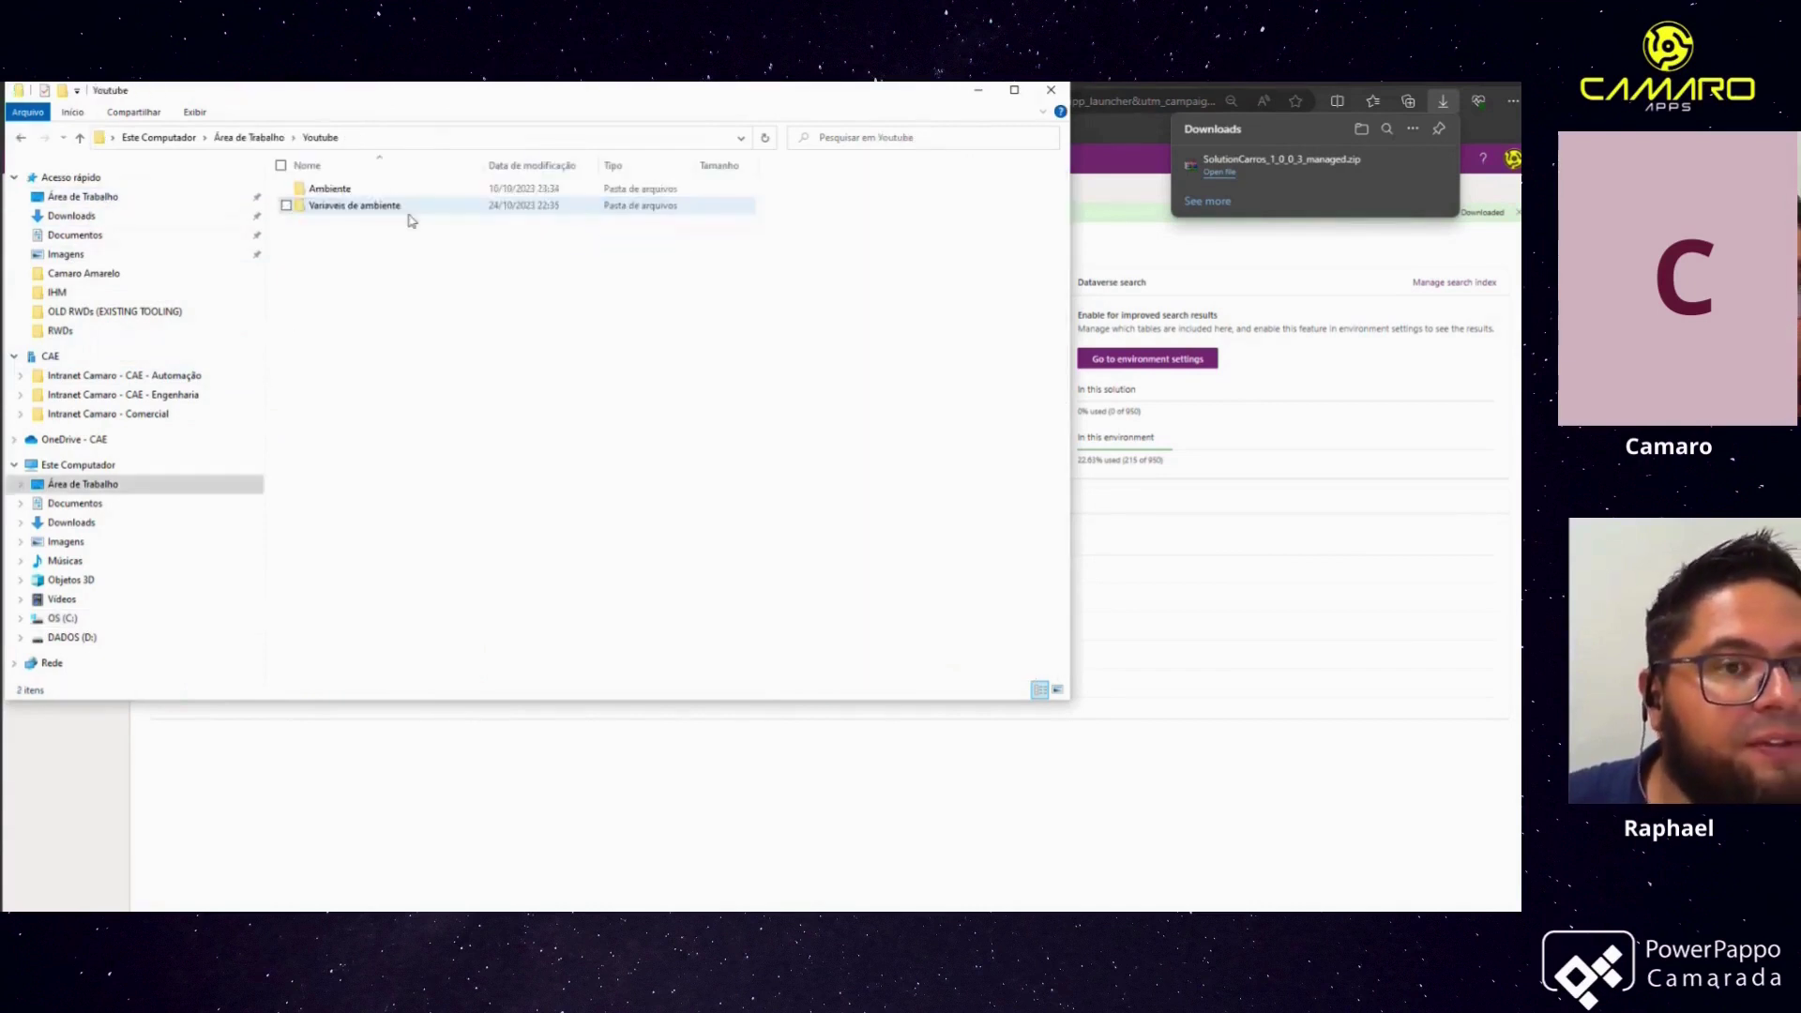
double_click(347, 188)
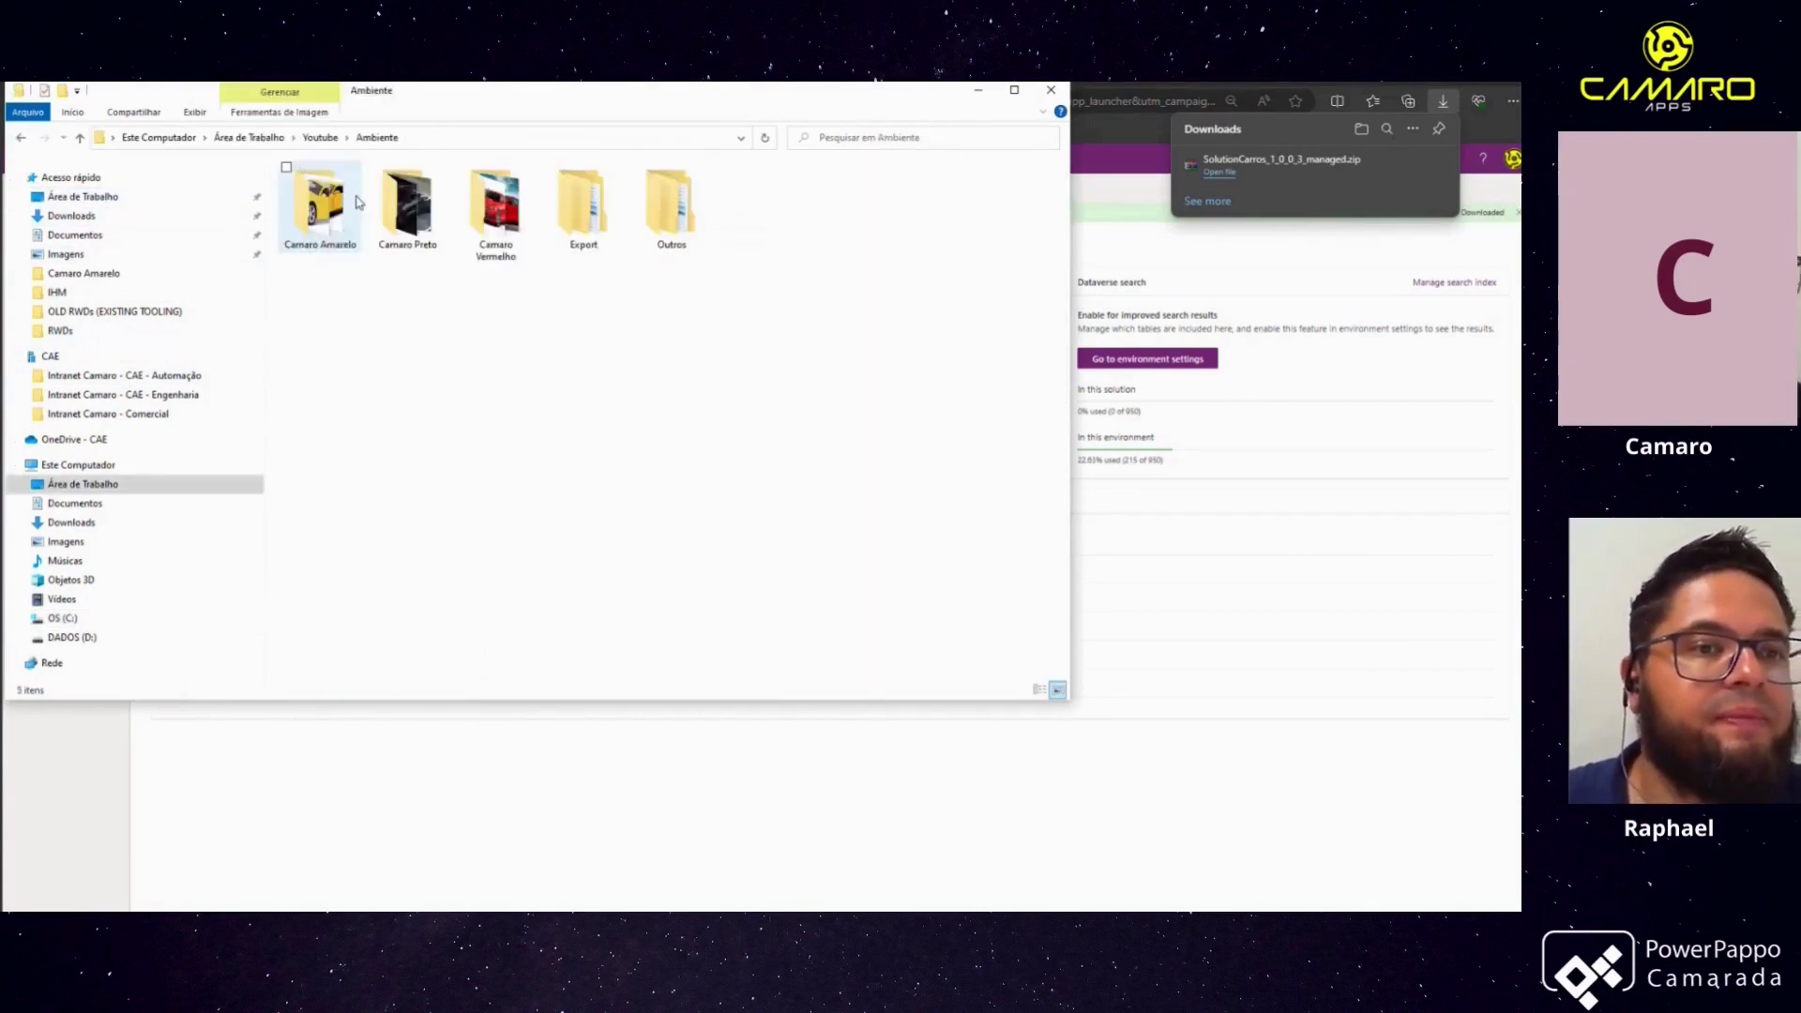
double_click(580, 204)
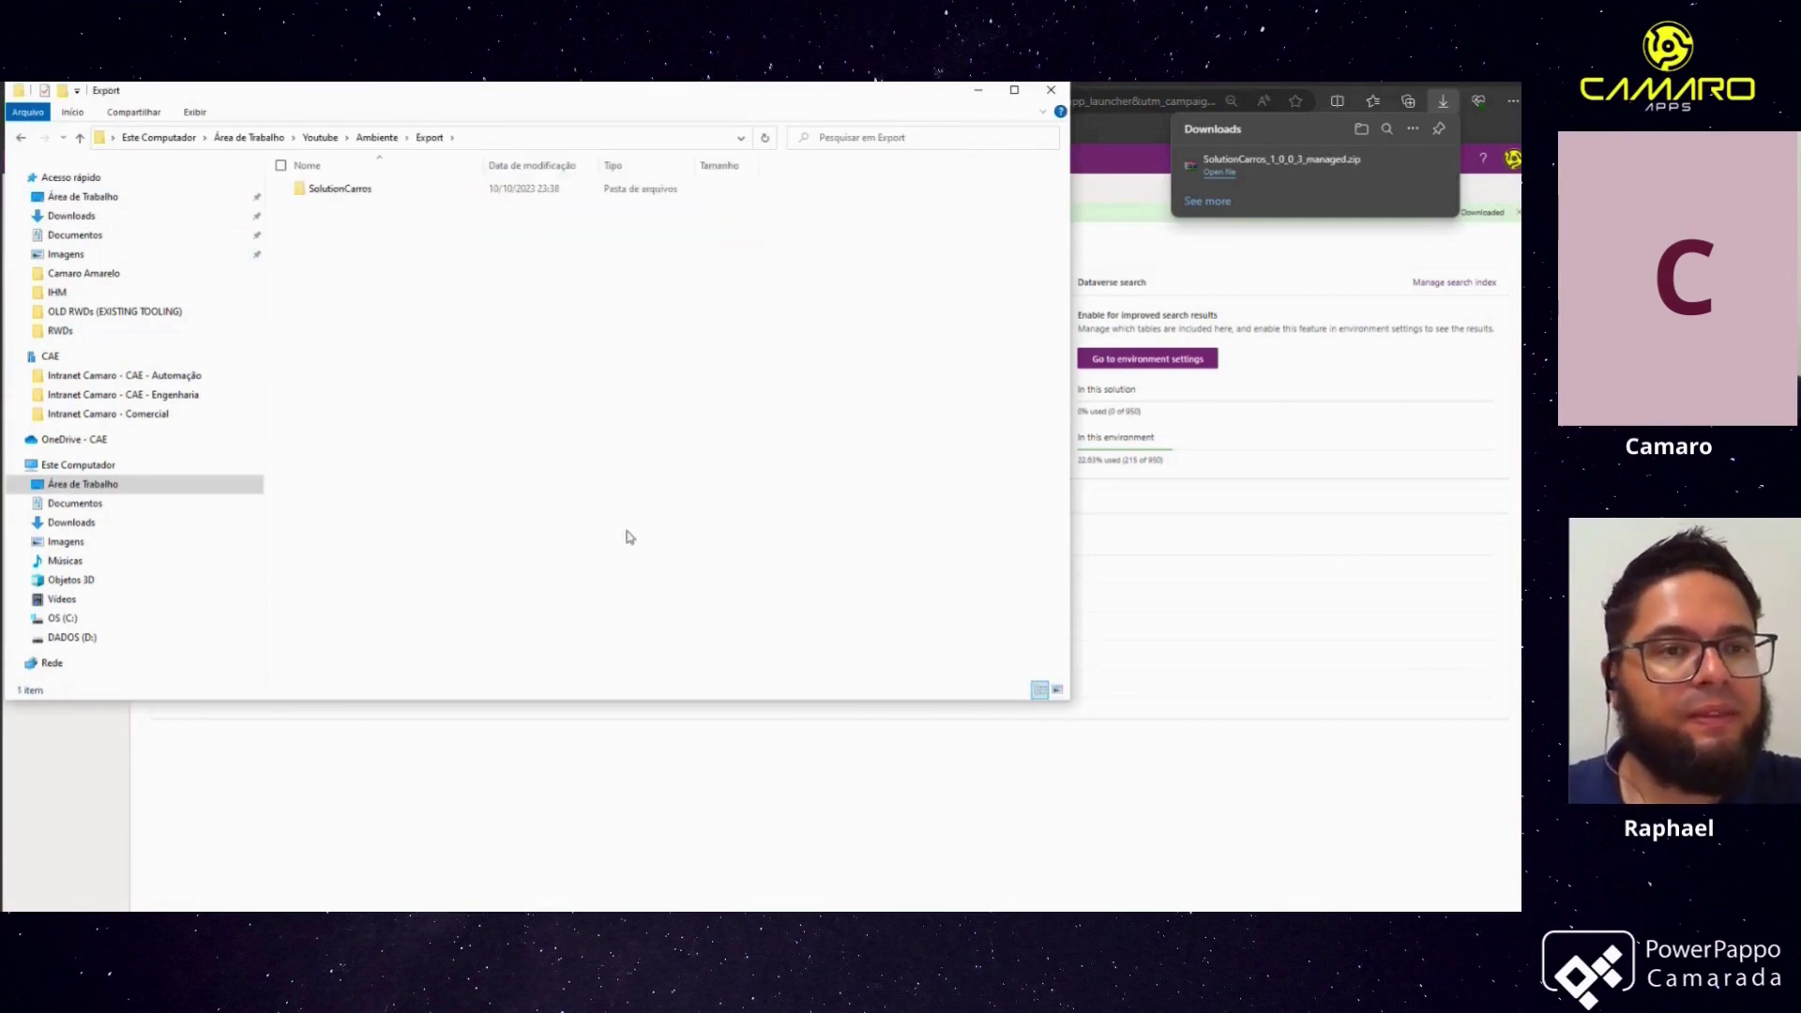
click(365, 193)
double_click(365, 194)
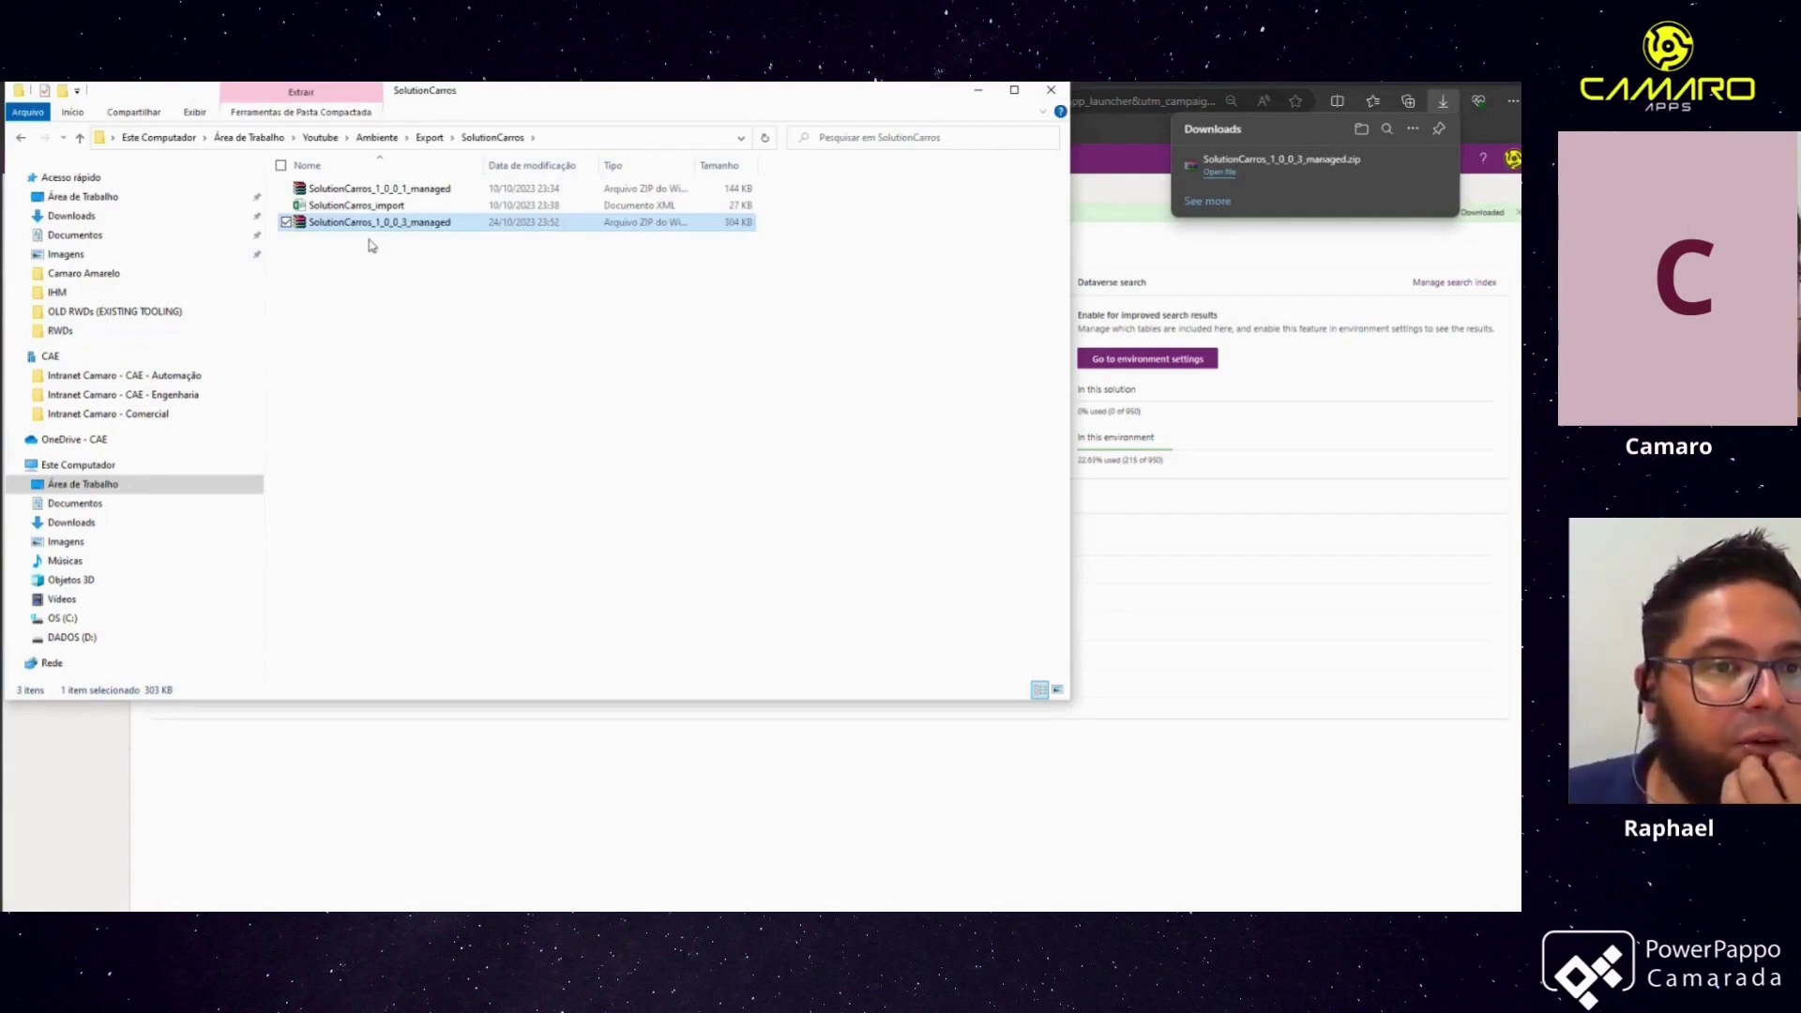
Create a subfolder named old in the SolutionCarros export folder
right_click(411, 328)
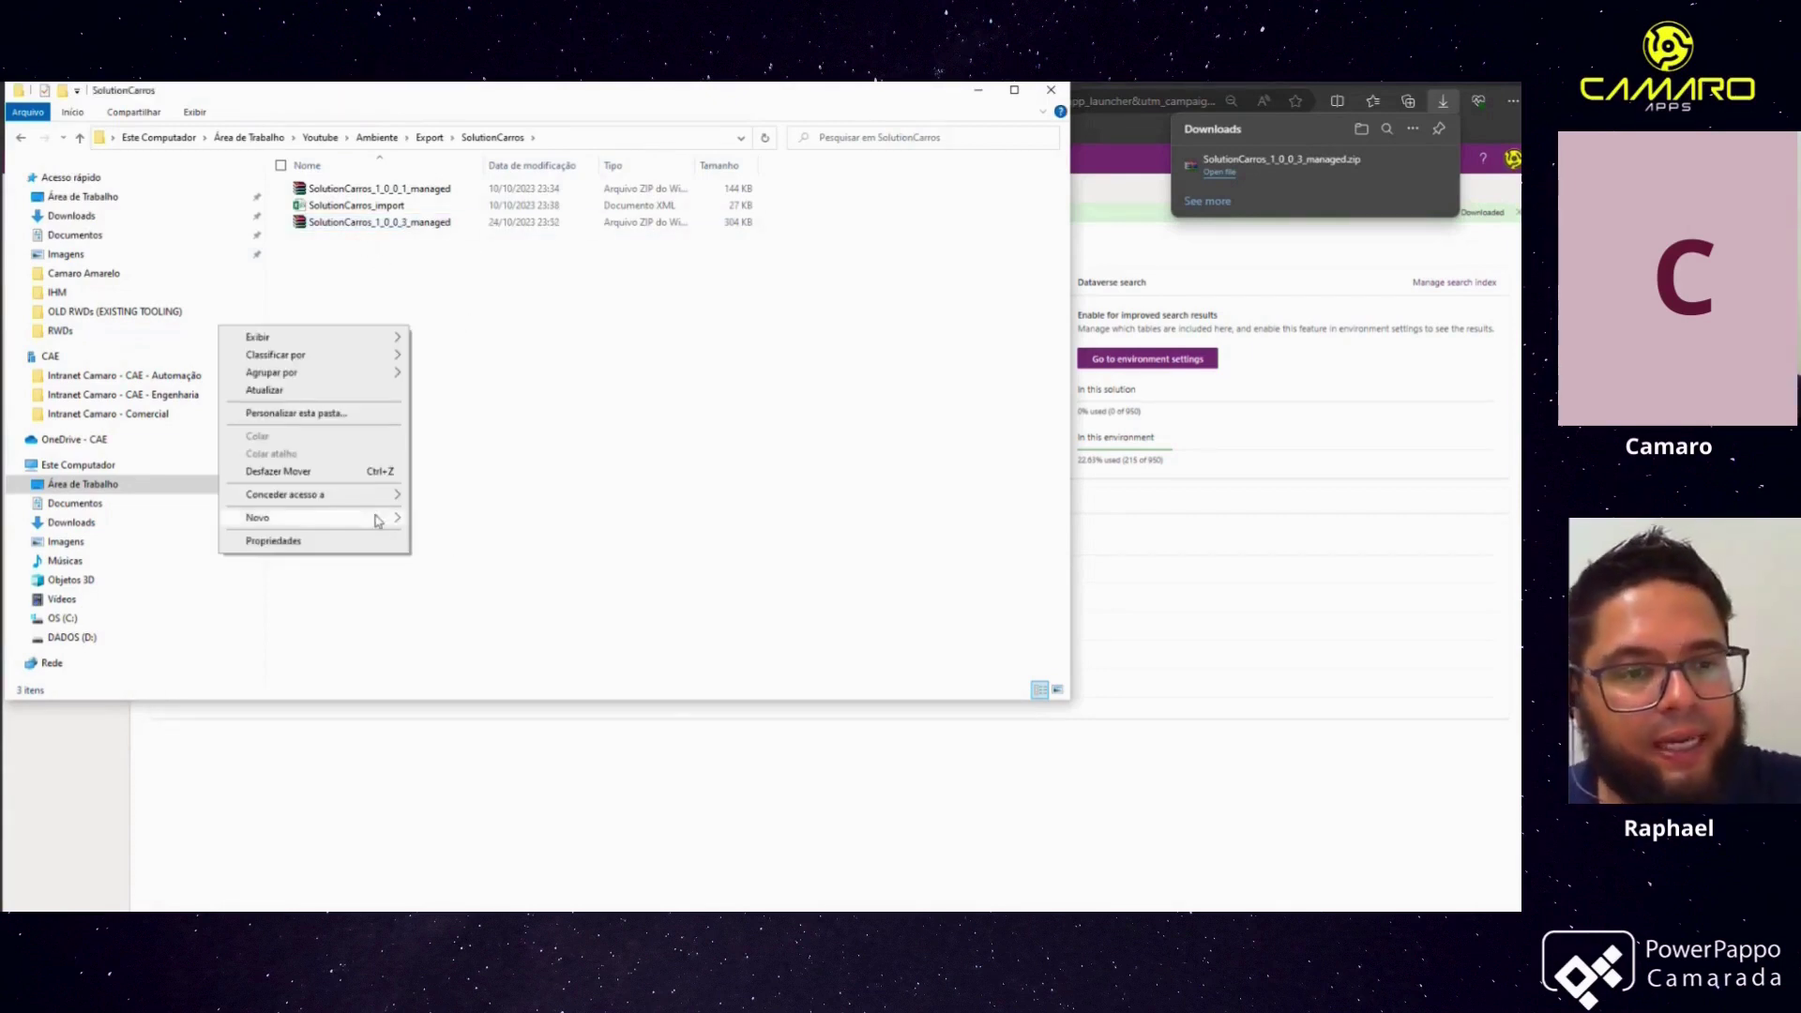
mouse_move(380, 518)
click(445, 518)
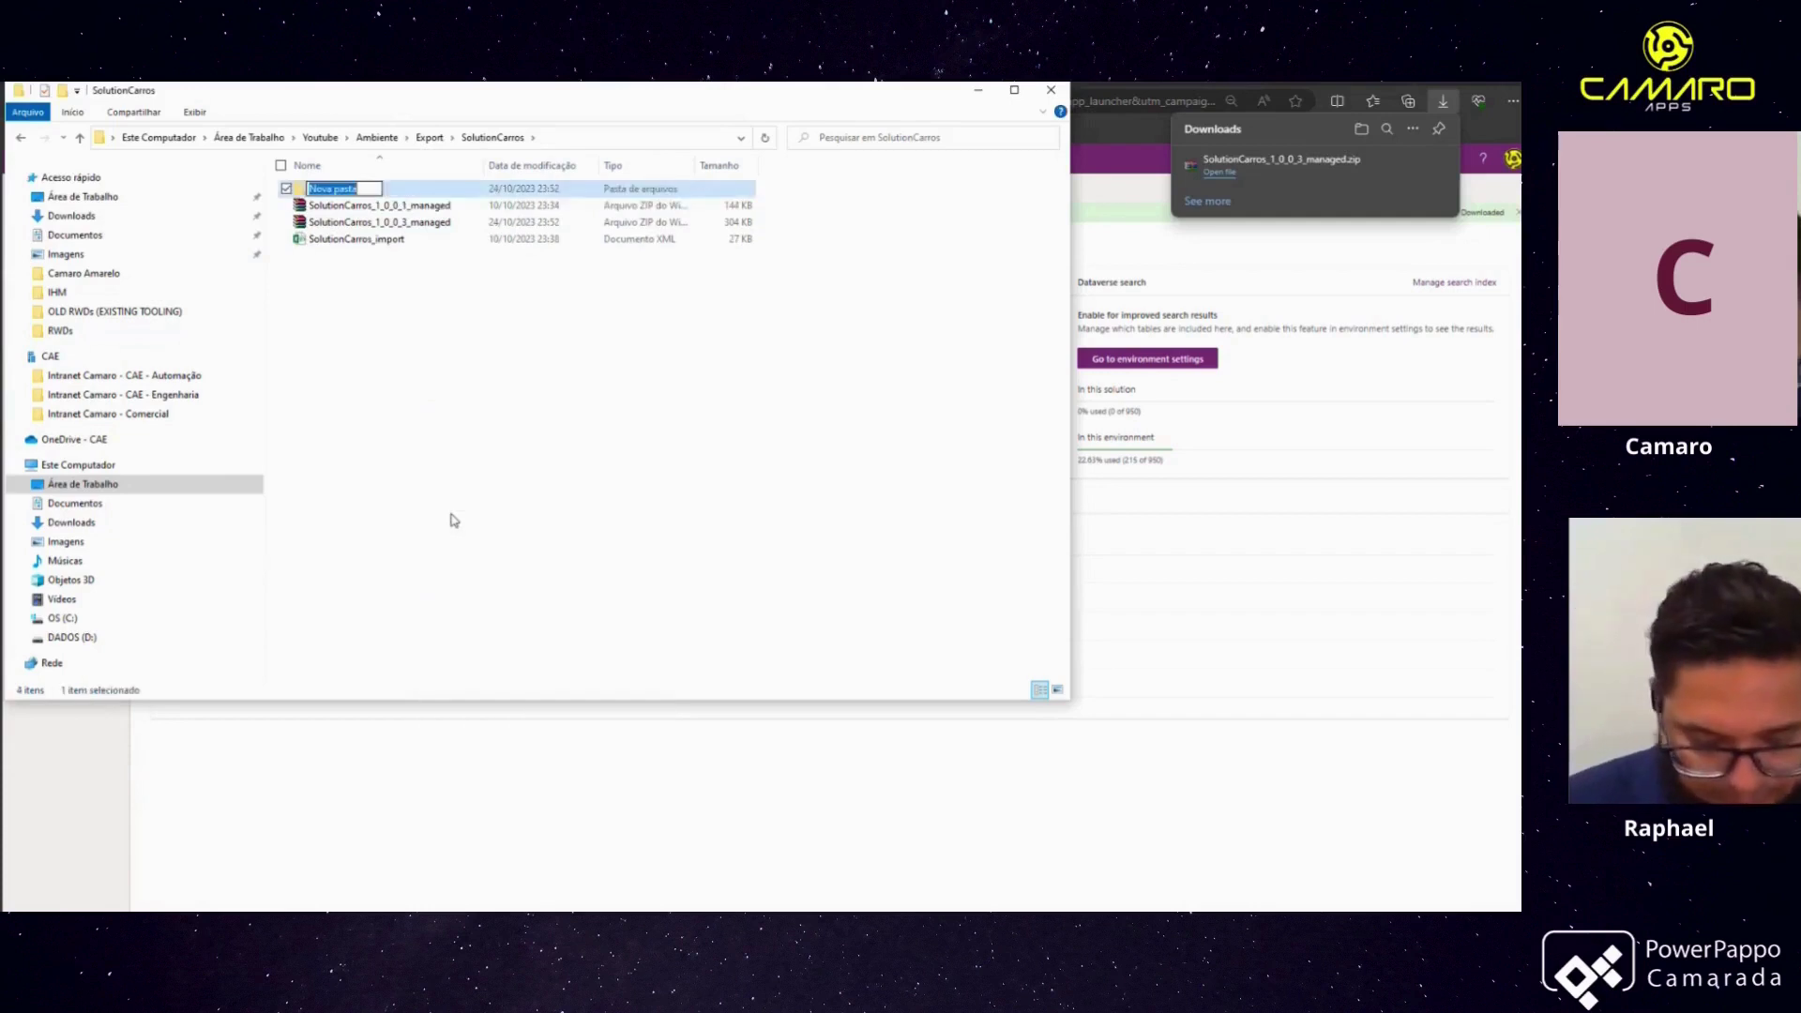
text(old)
key(Return)
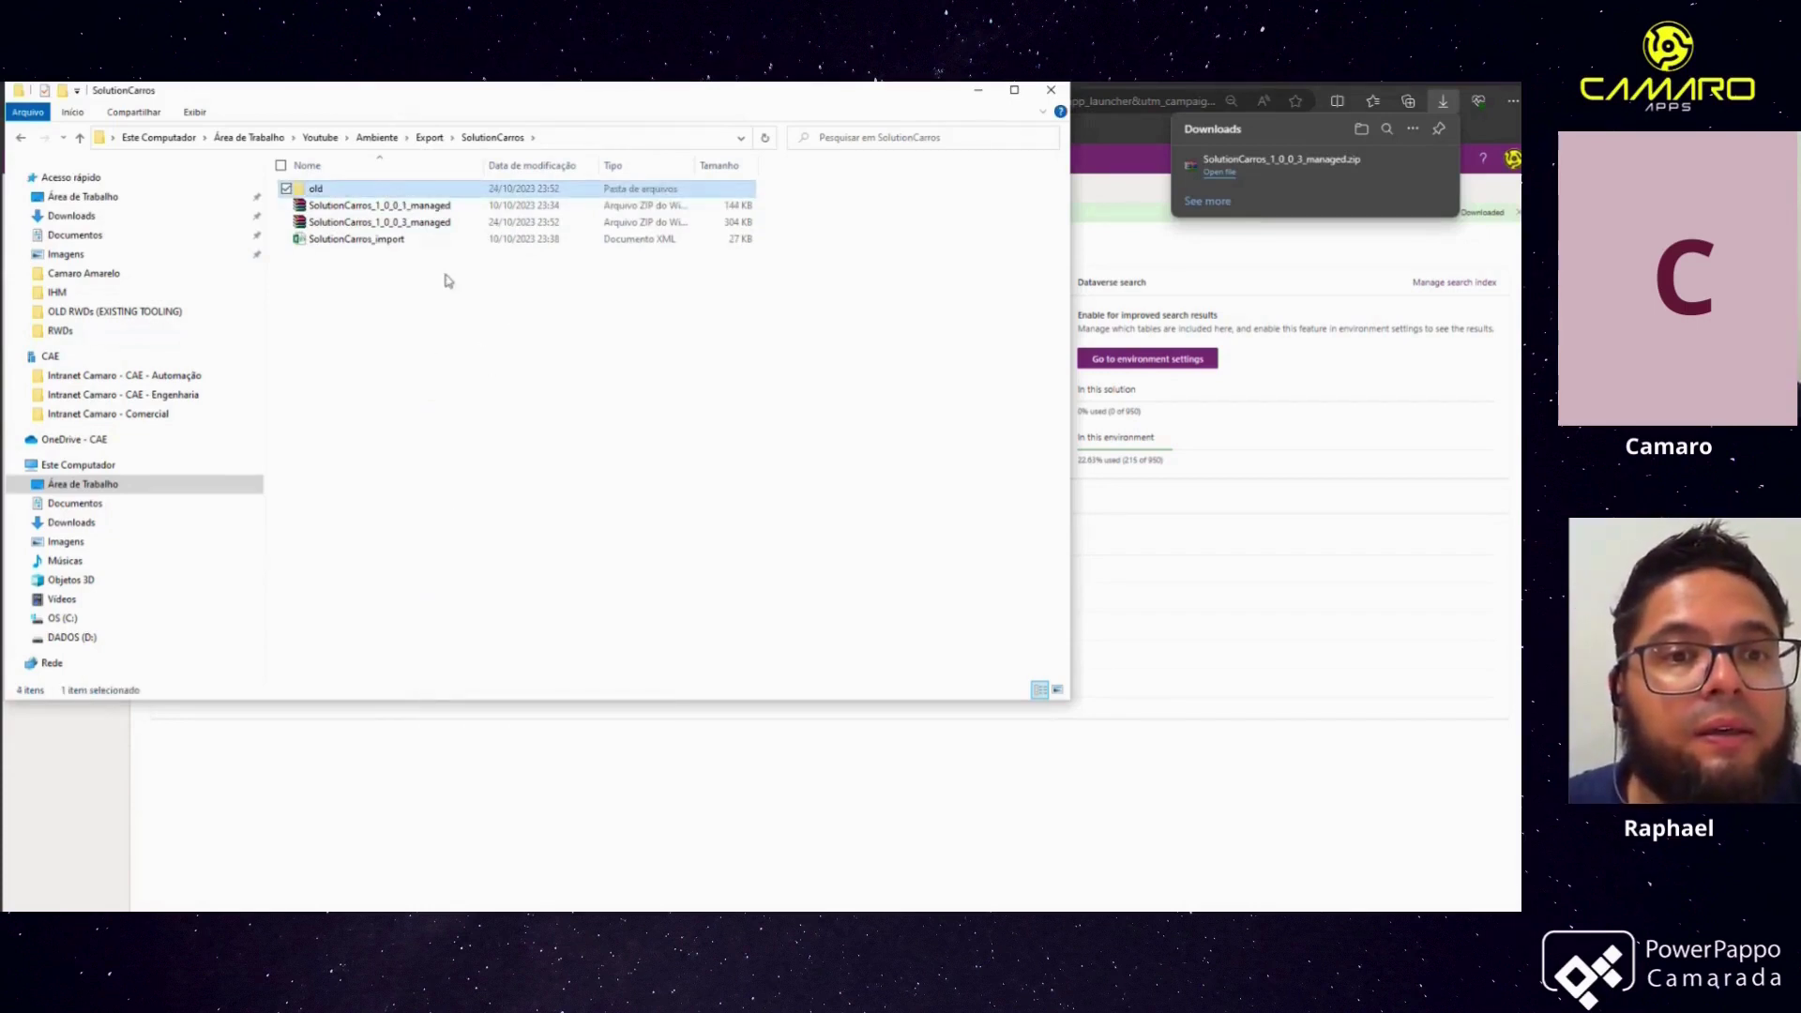
Move SolutionCarros_1_0_0_1_managed and SolutionCarros_import into the old folder
click(405, 208)
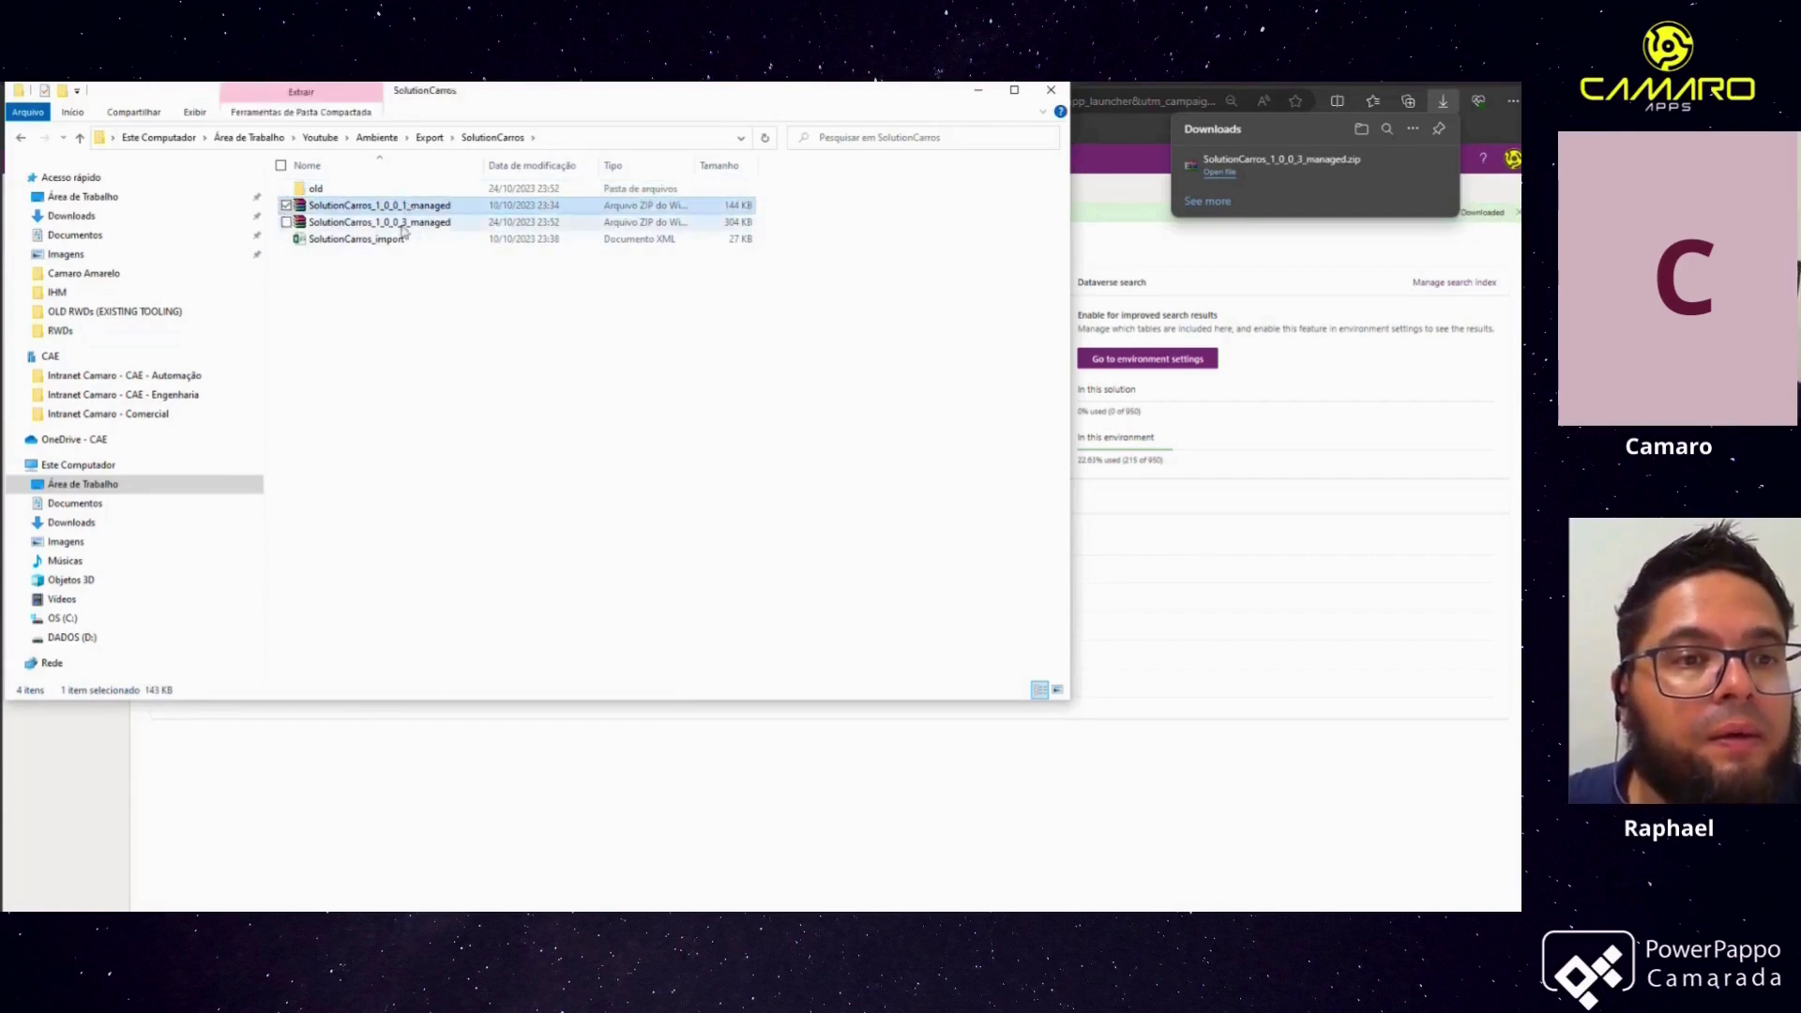
ctrl+click(401, 242)
drag(405, 212, 353, 192)
click(432, 208)
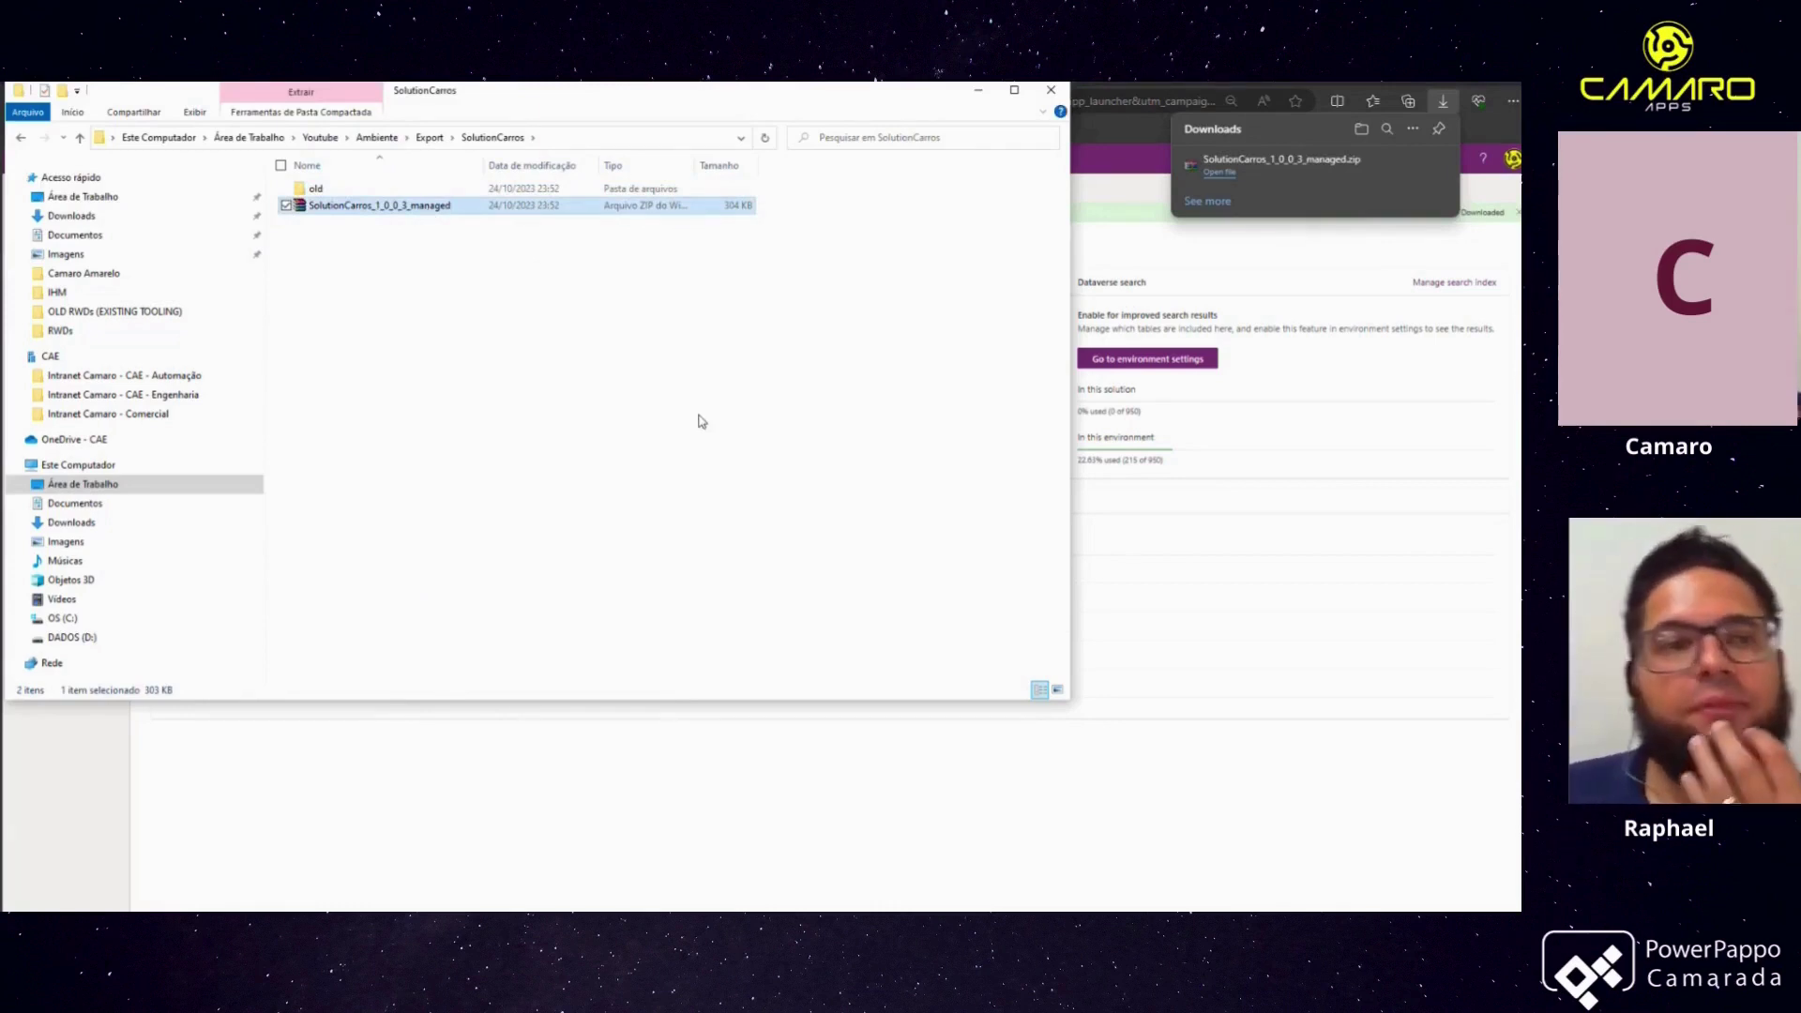
Return to the Power Apps solutions list and switch the environment to Camaro Q&A
click(978, 91)
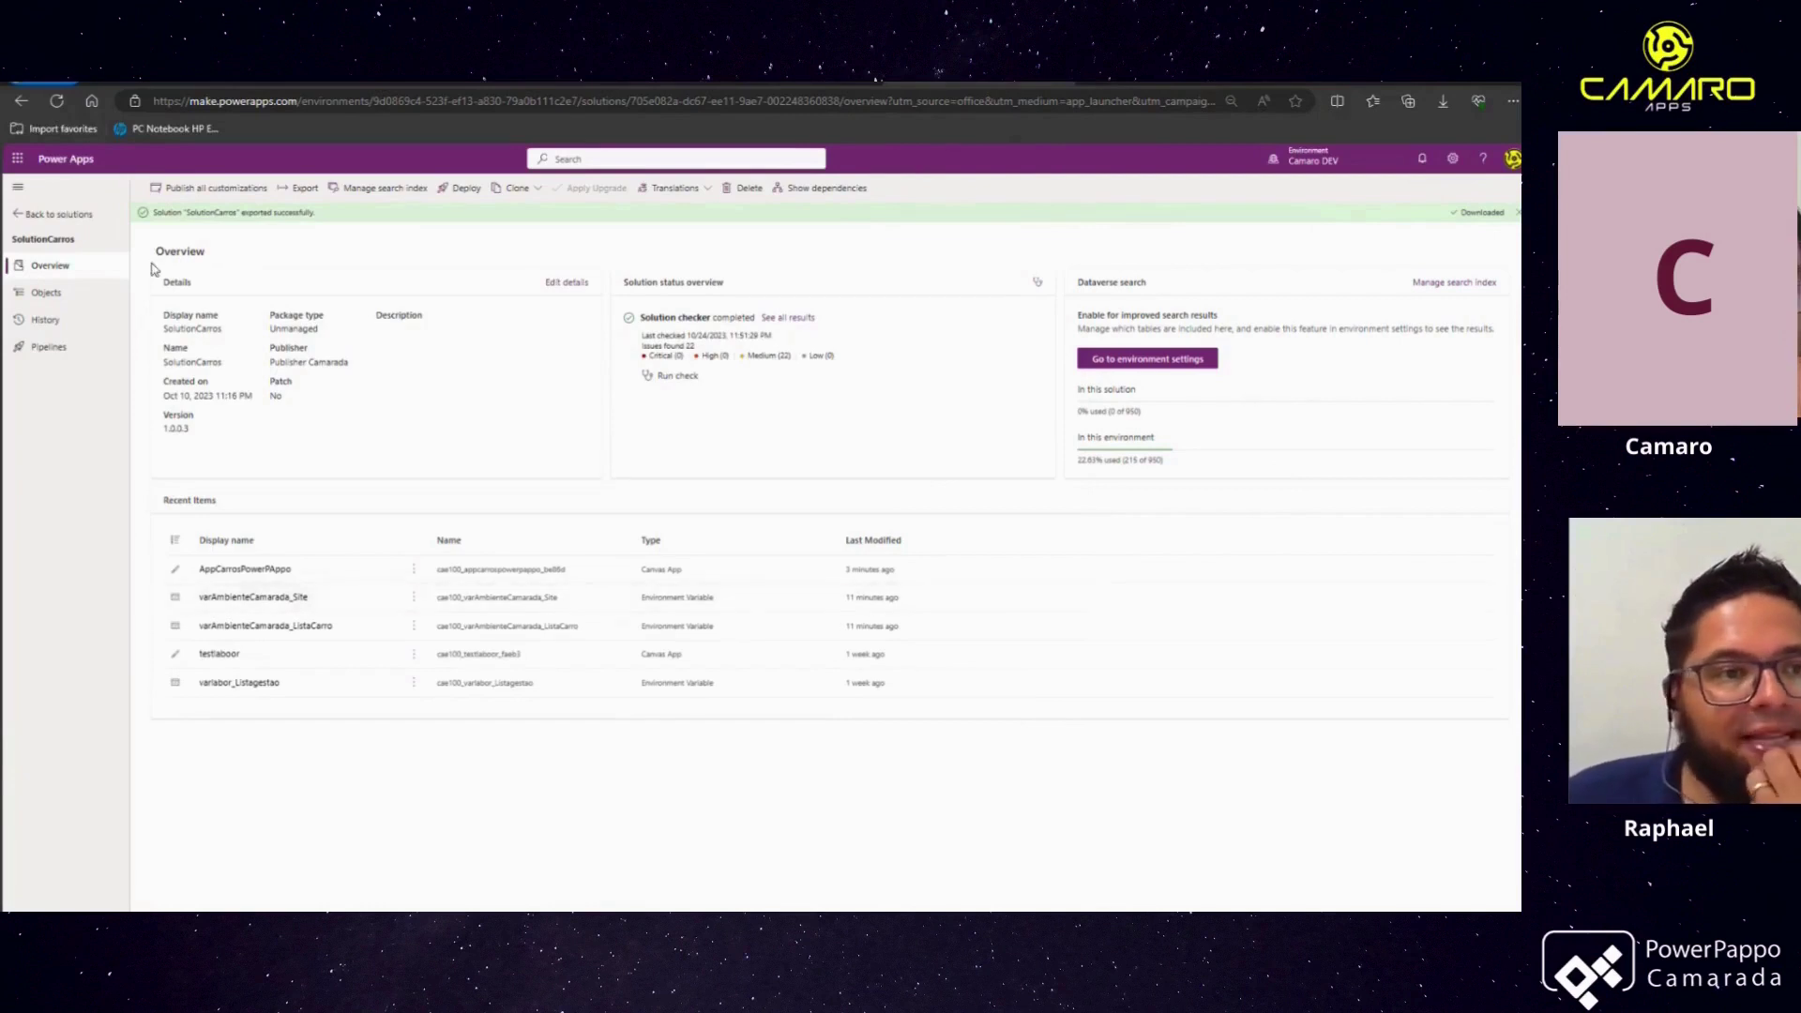
click(53, 214)
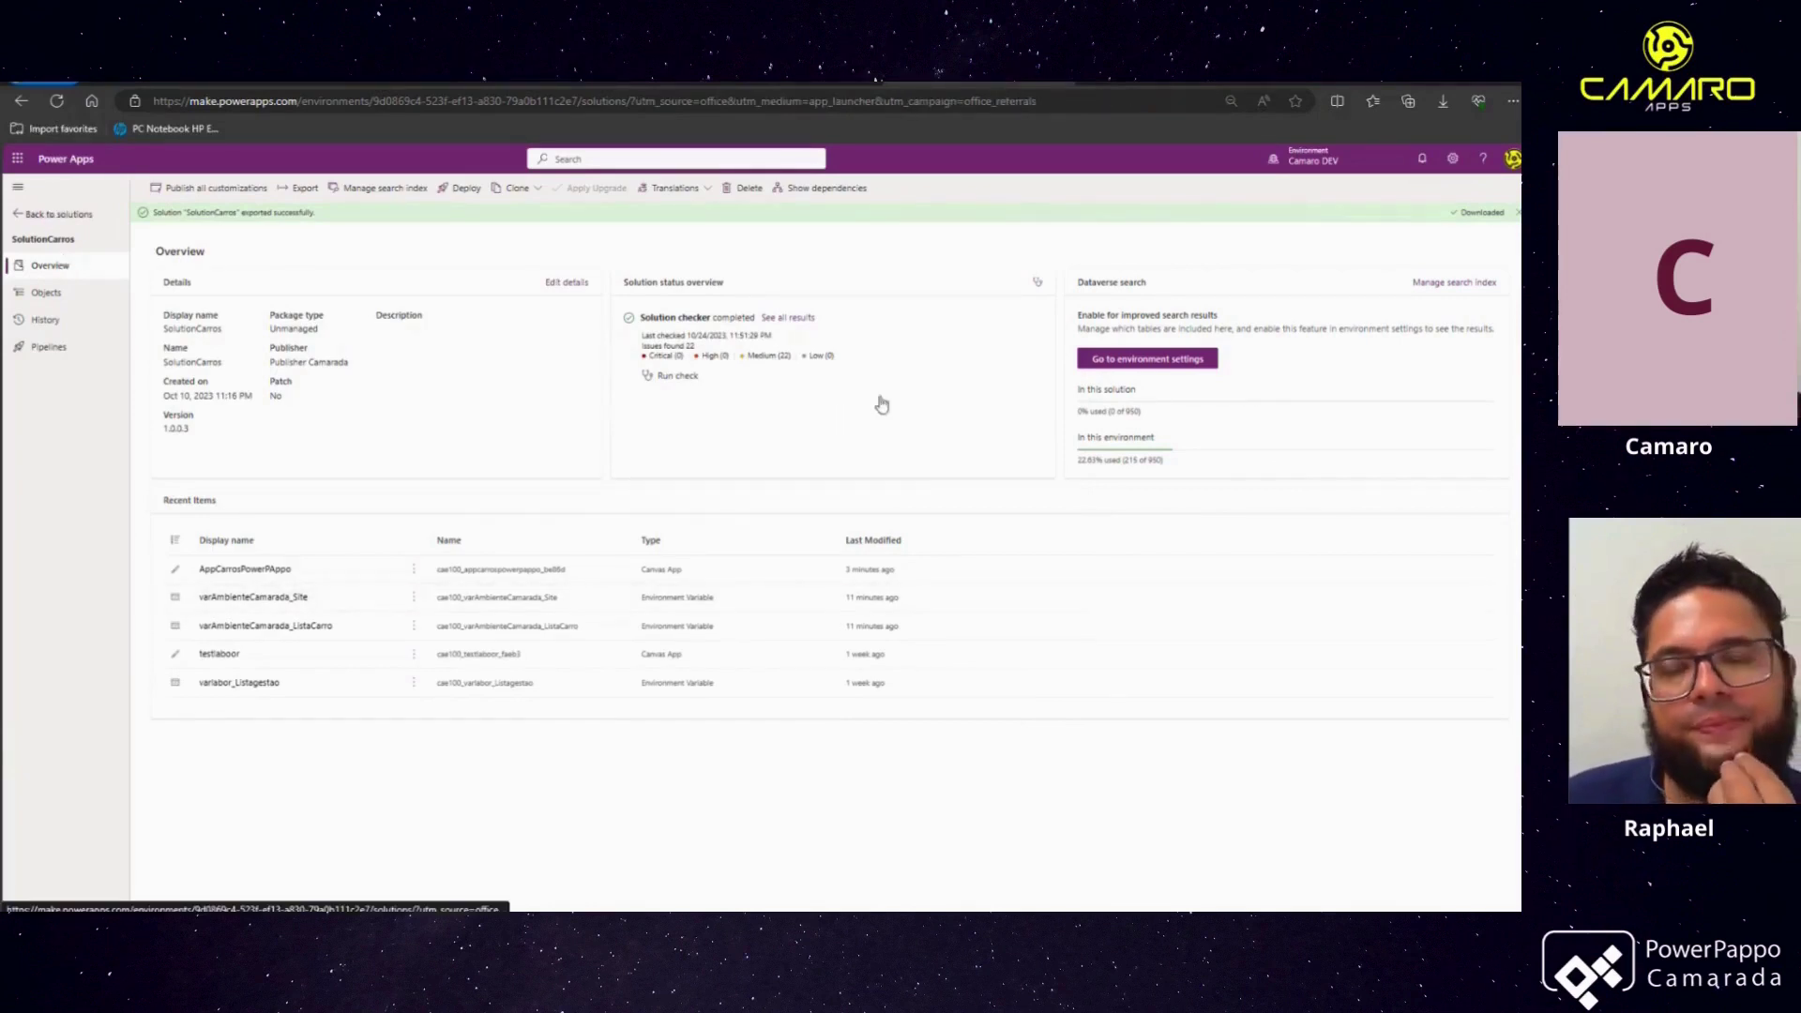
click(1327, 162)
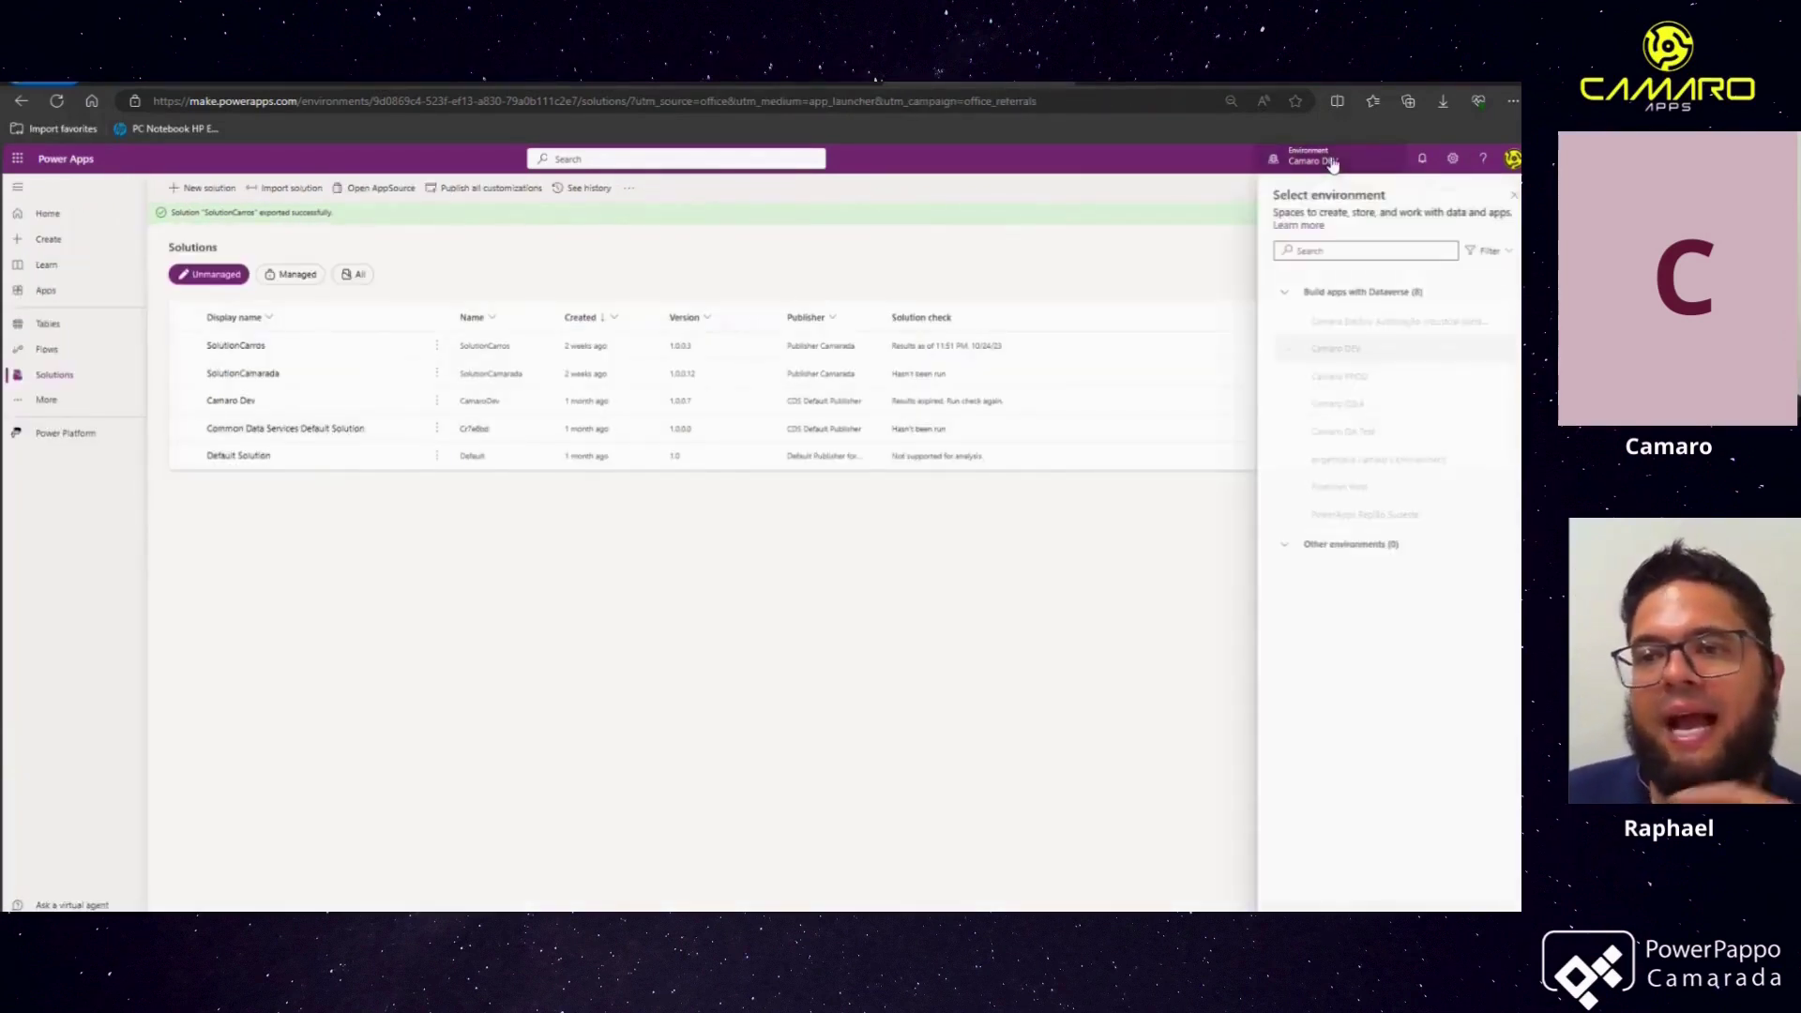
mouse_move(1375, 405)
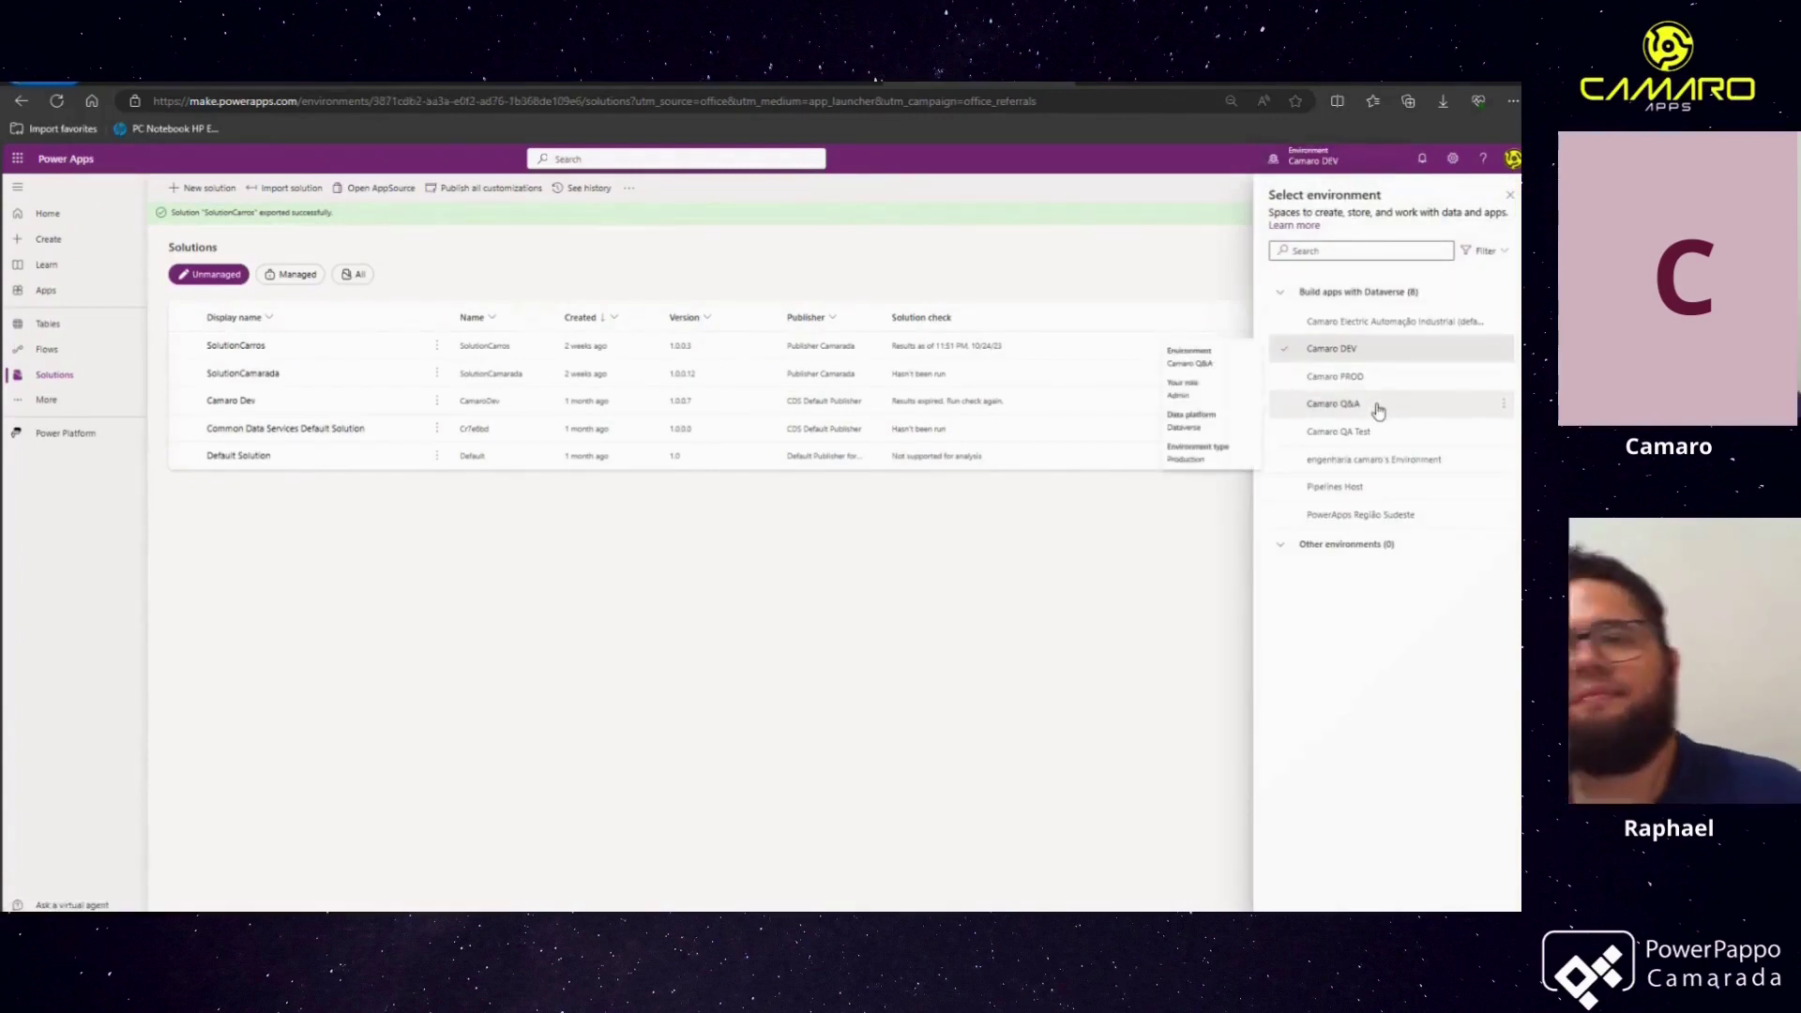
click(1377, 407)
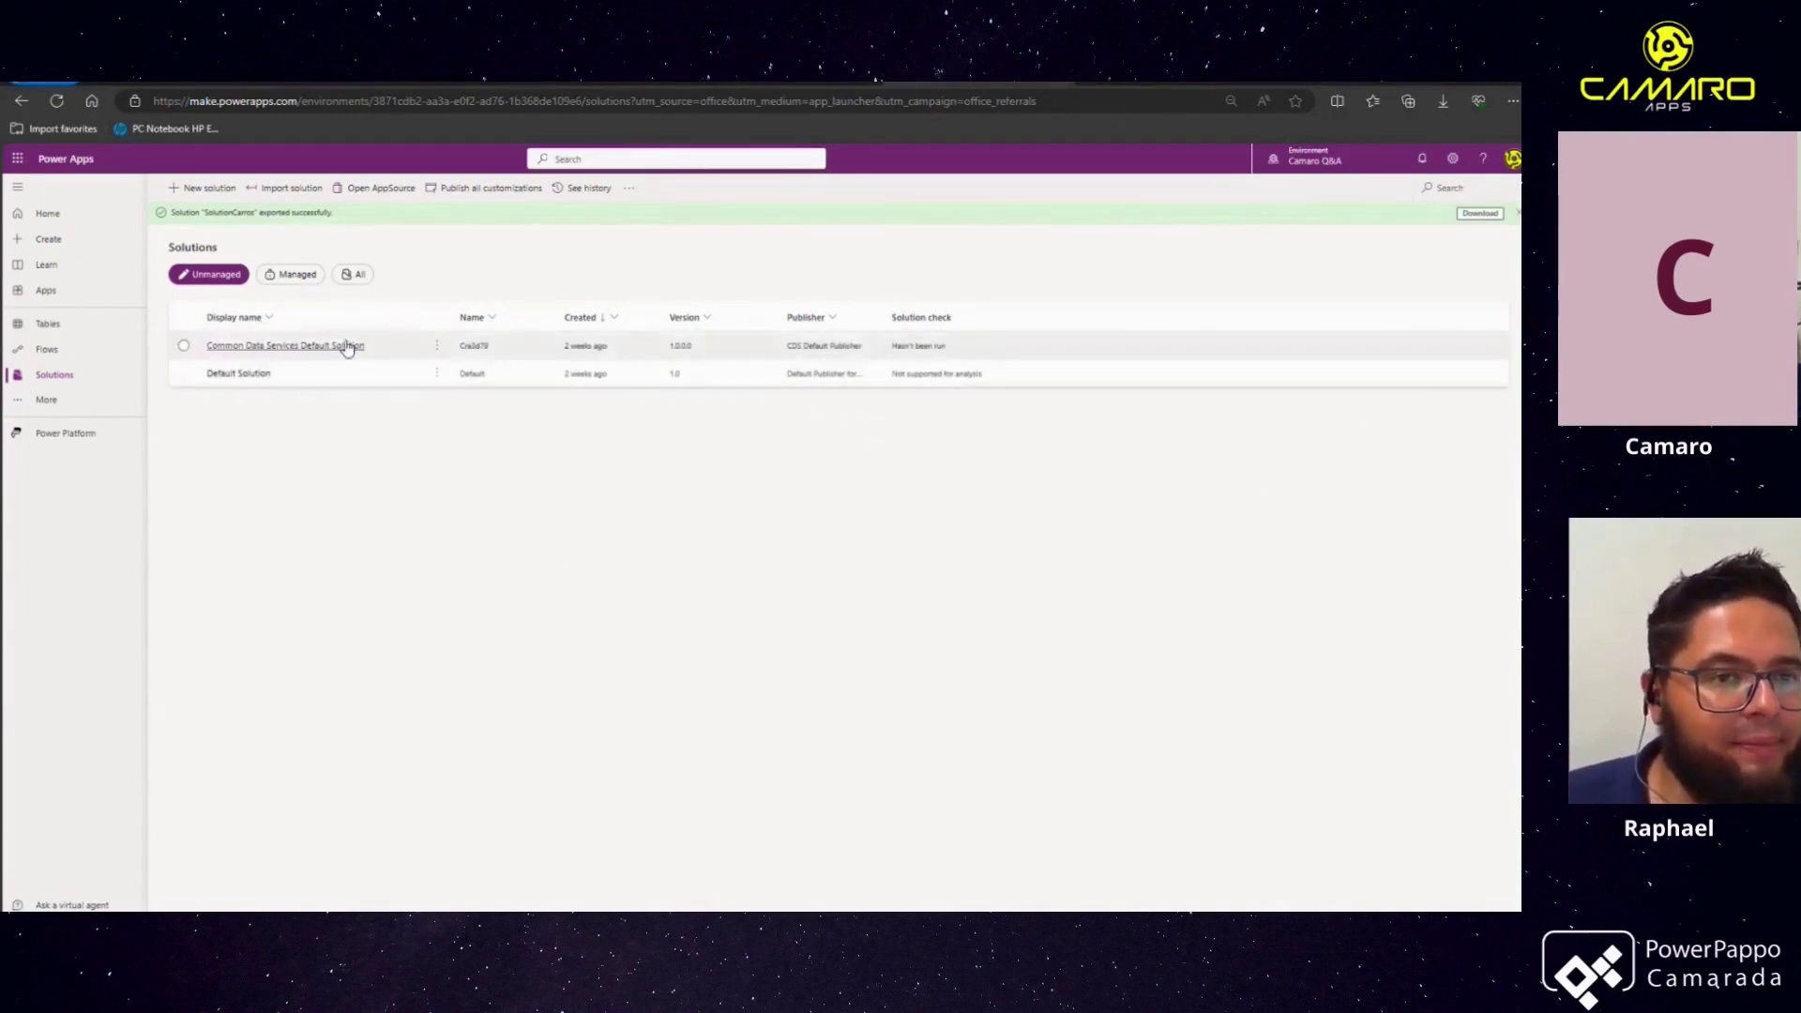
Find SolutionCarros among the managed solutions and examine which commands are available for its AppCarros app
click(357, 276)
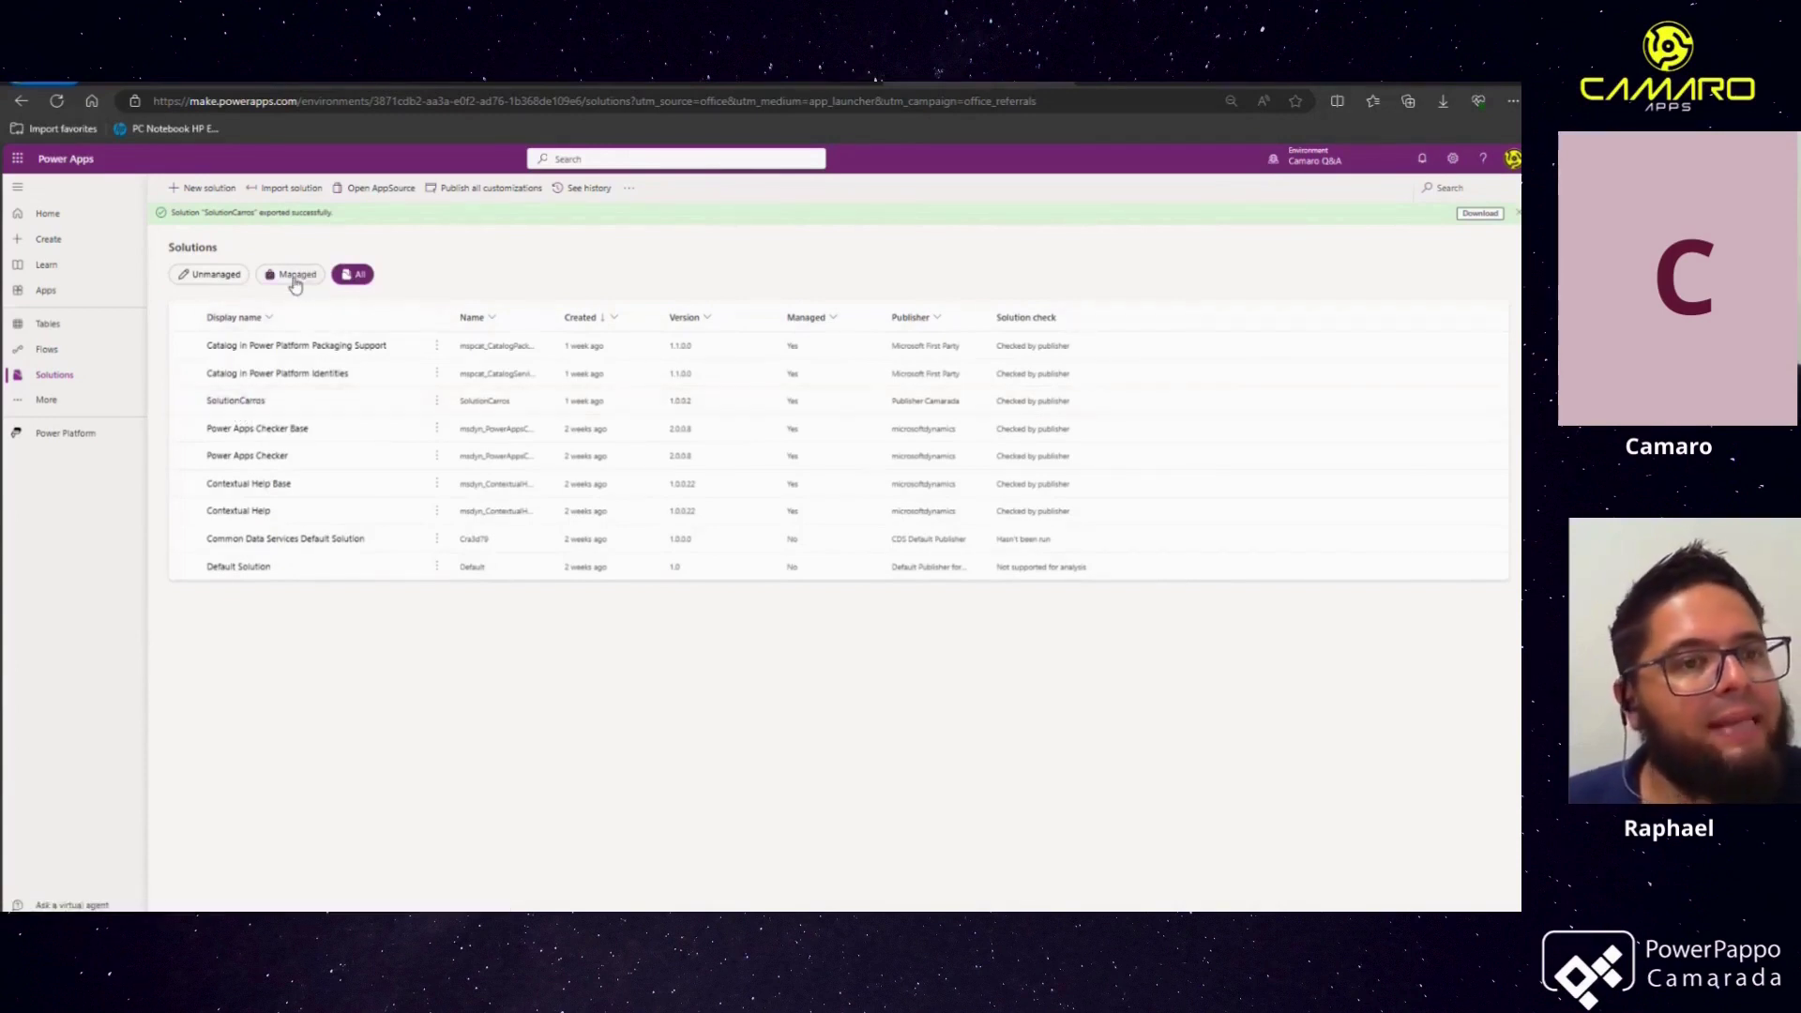
click(221, 281)
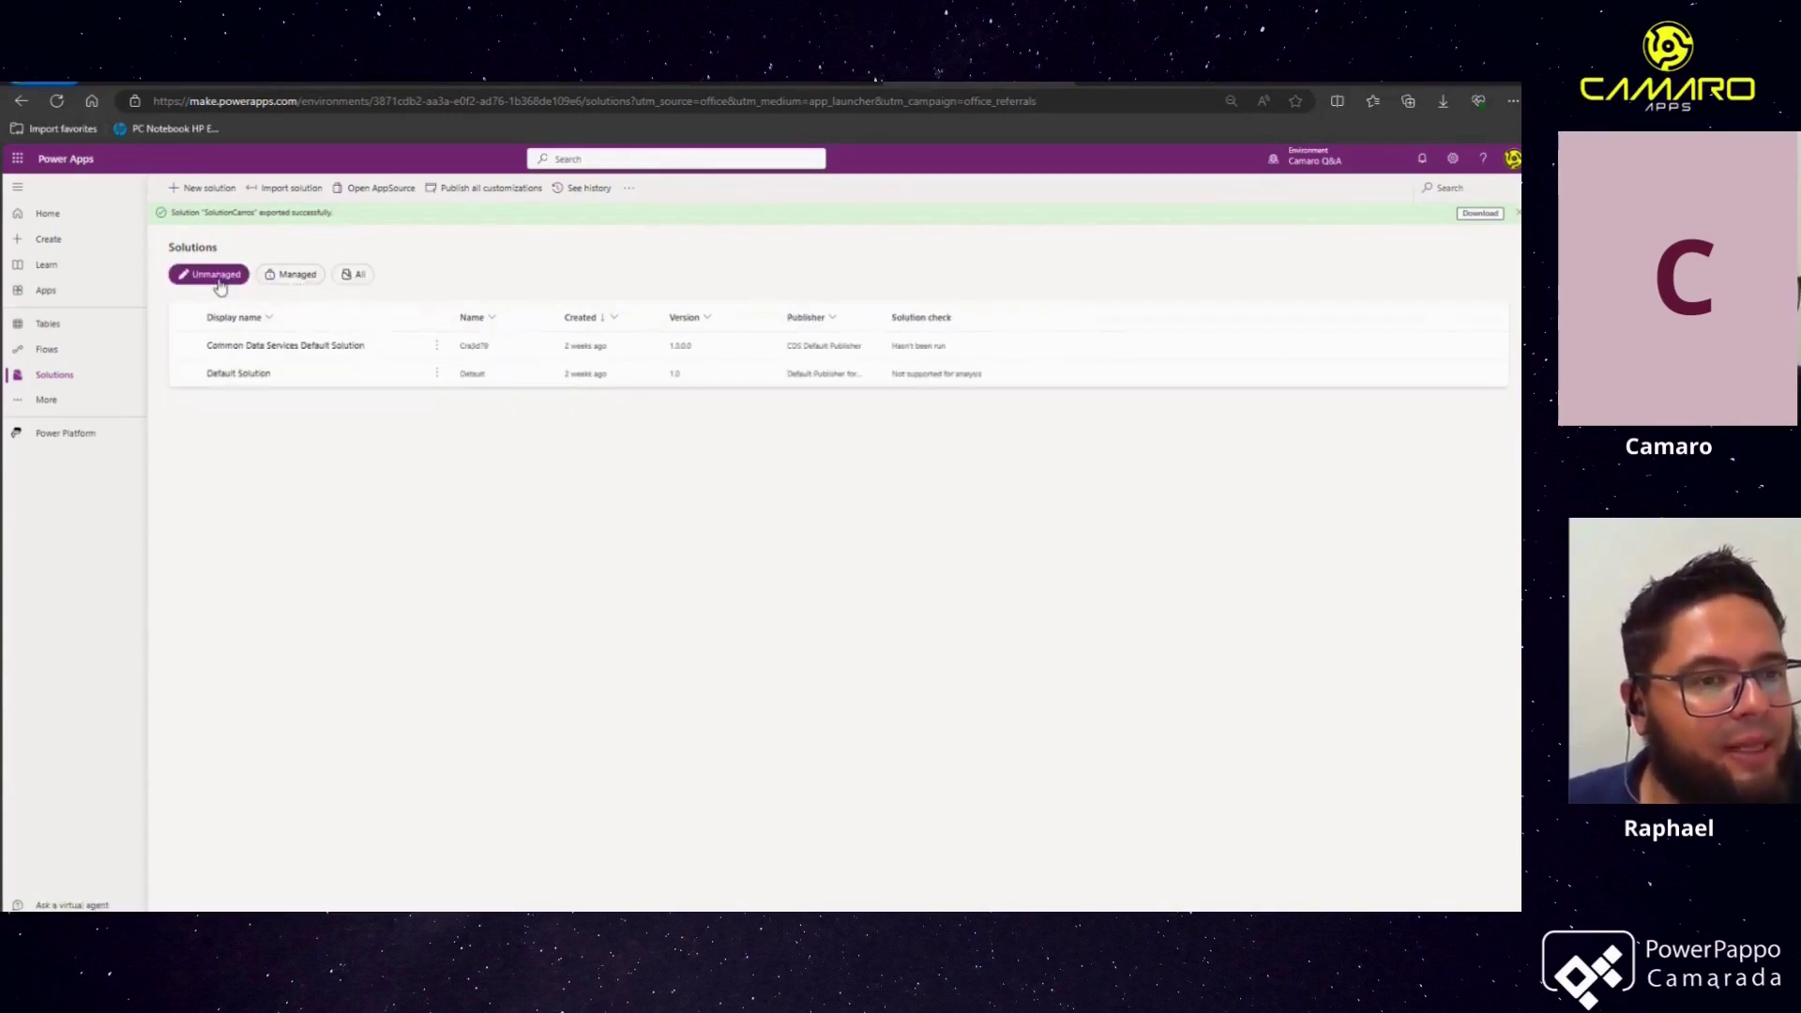
click(293, 275)
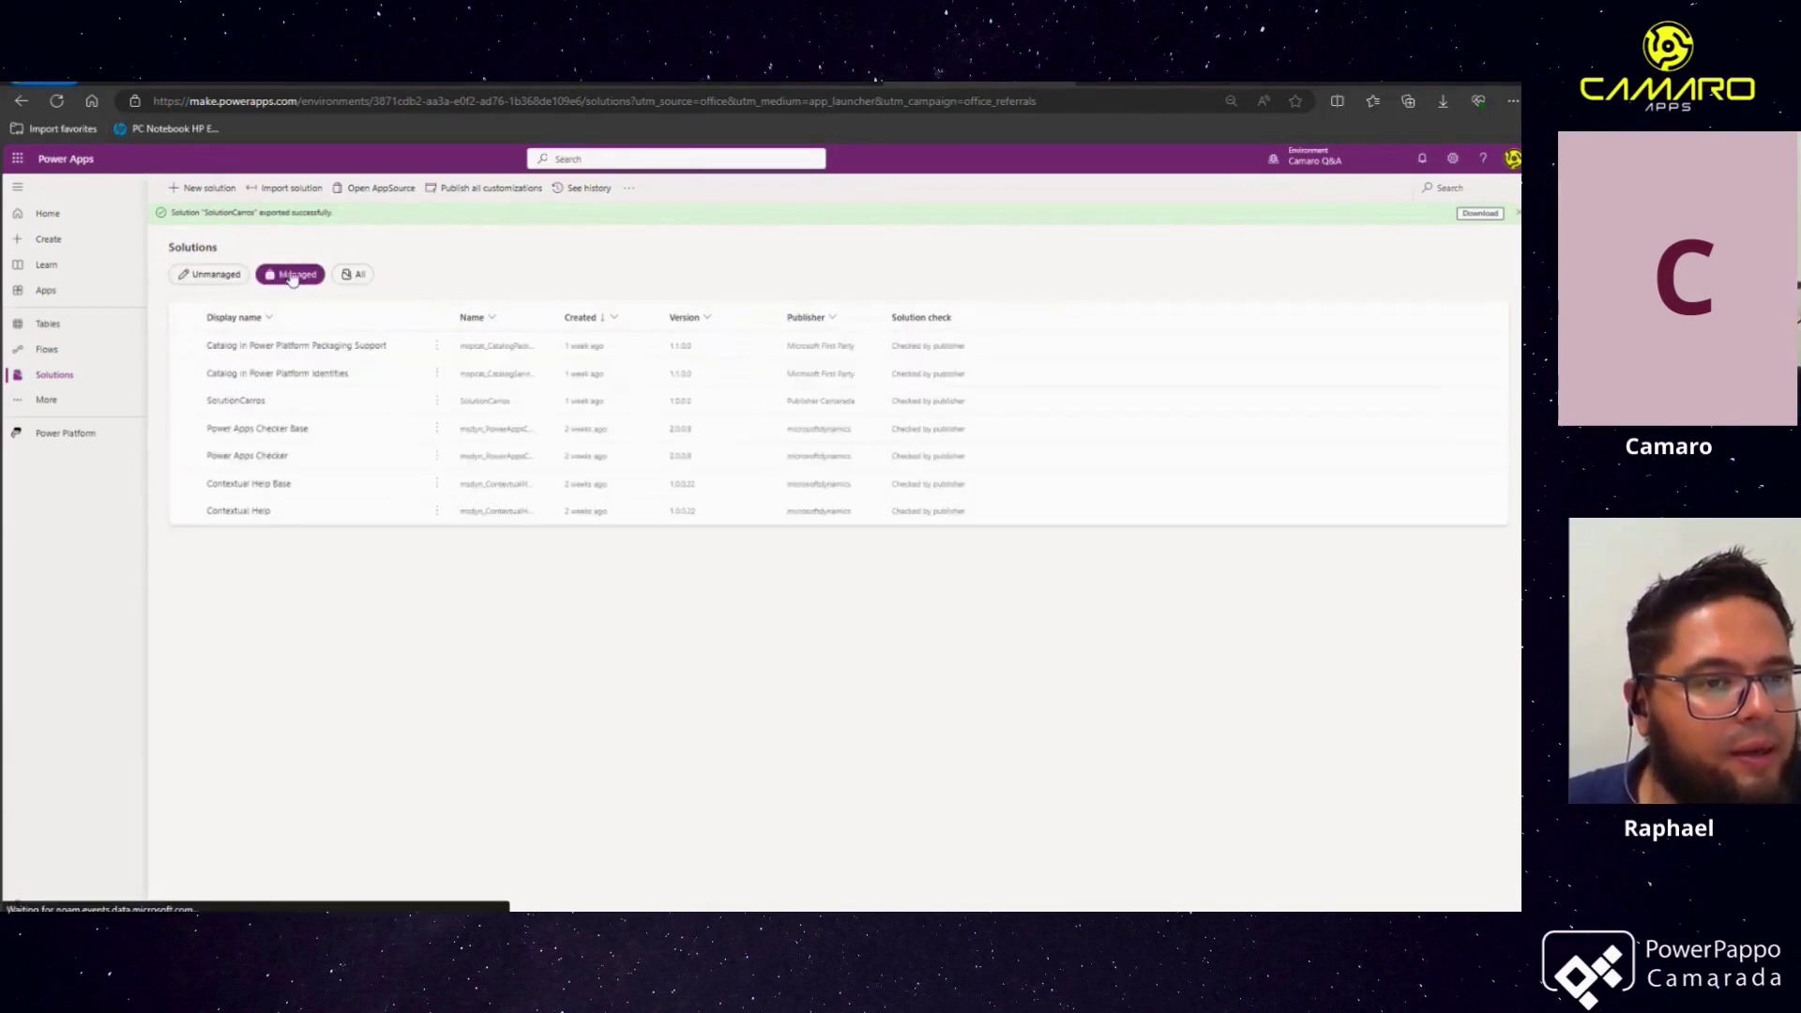
click(245, 403)
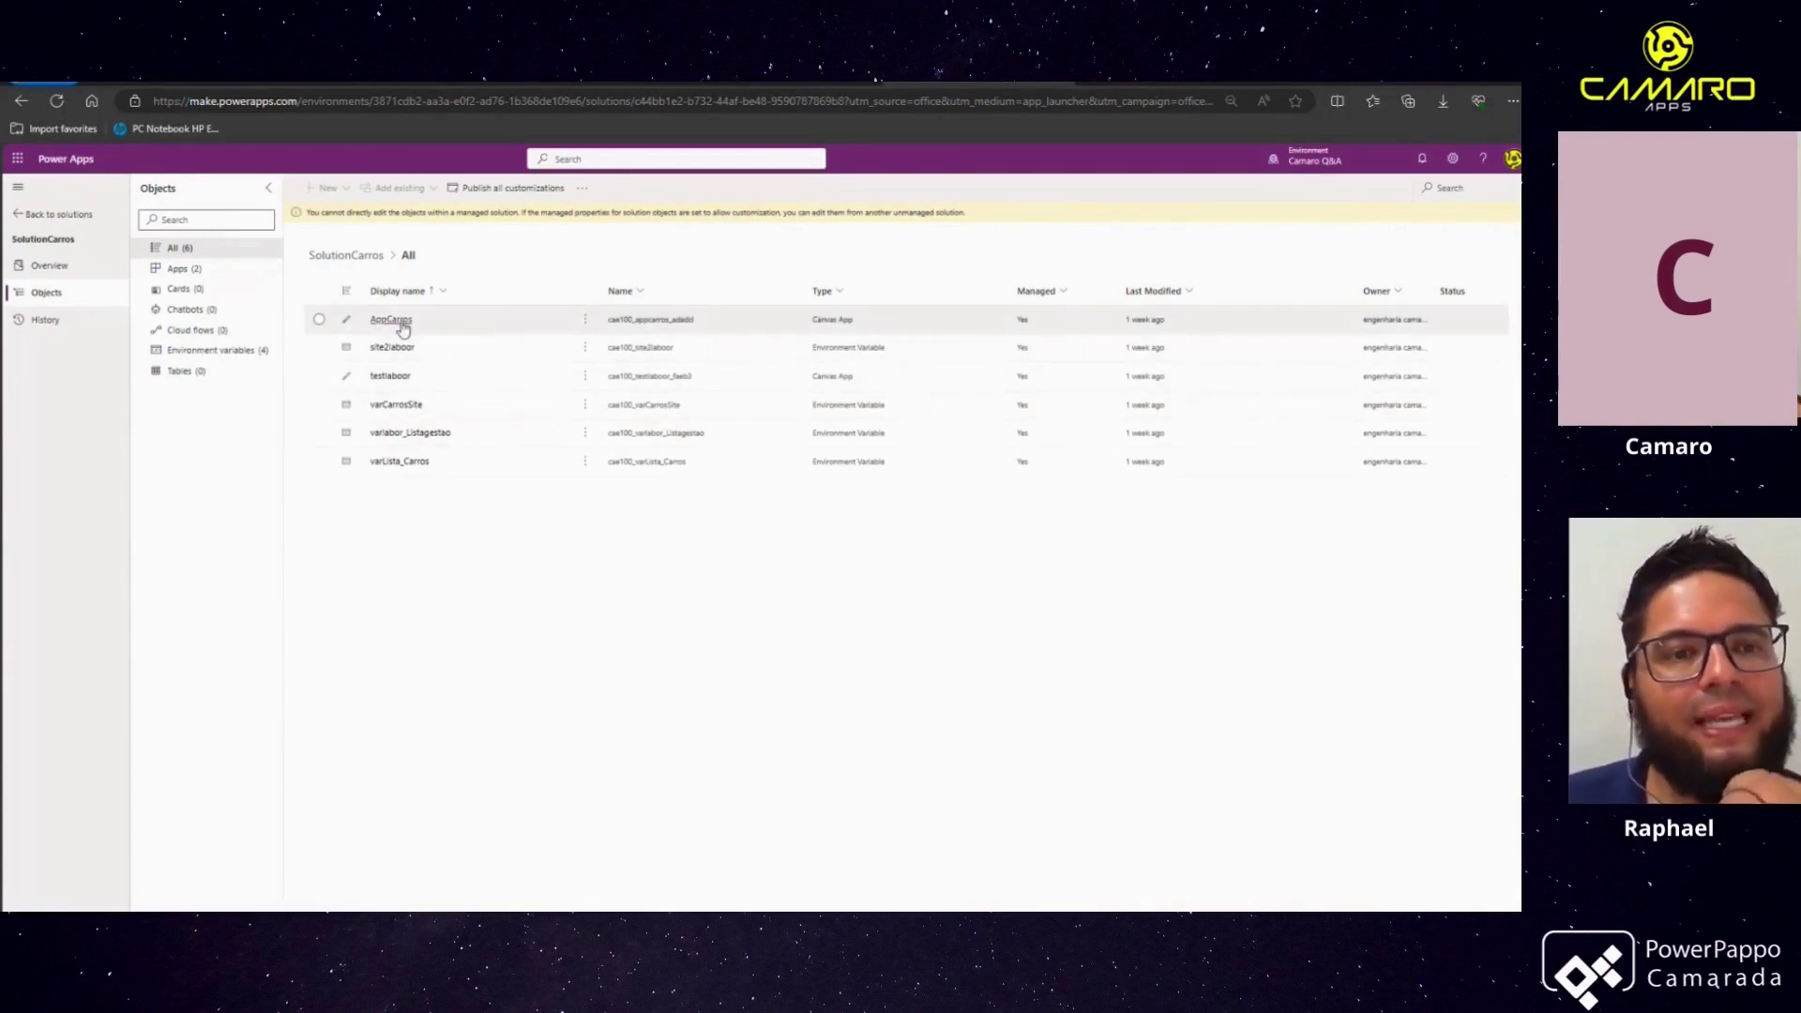
click(586, 320)
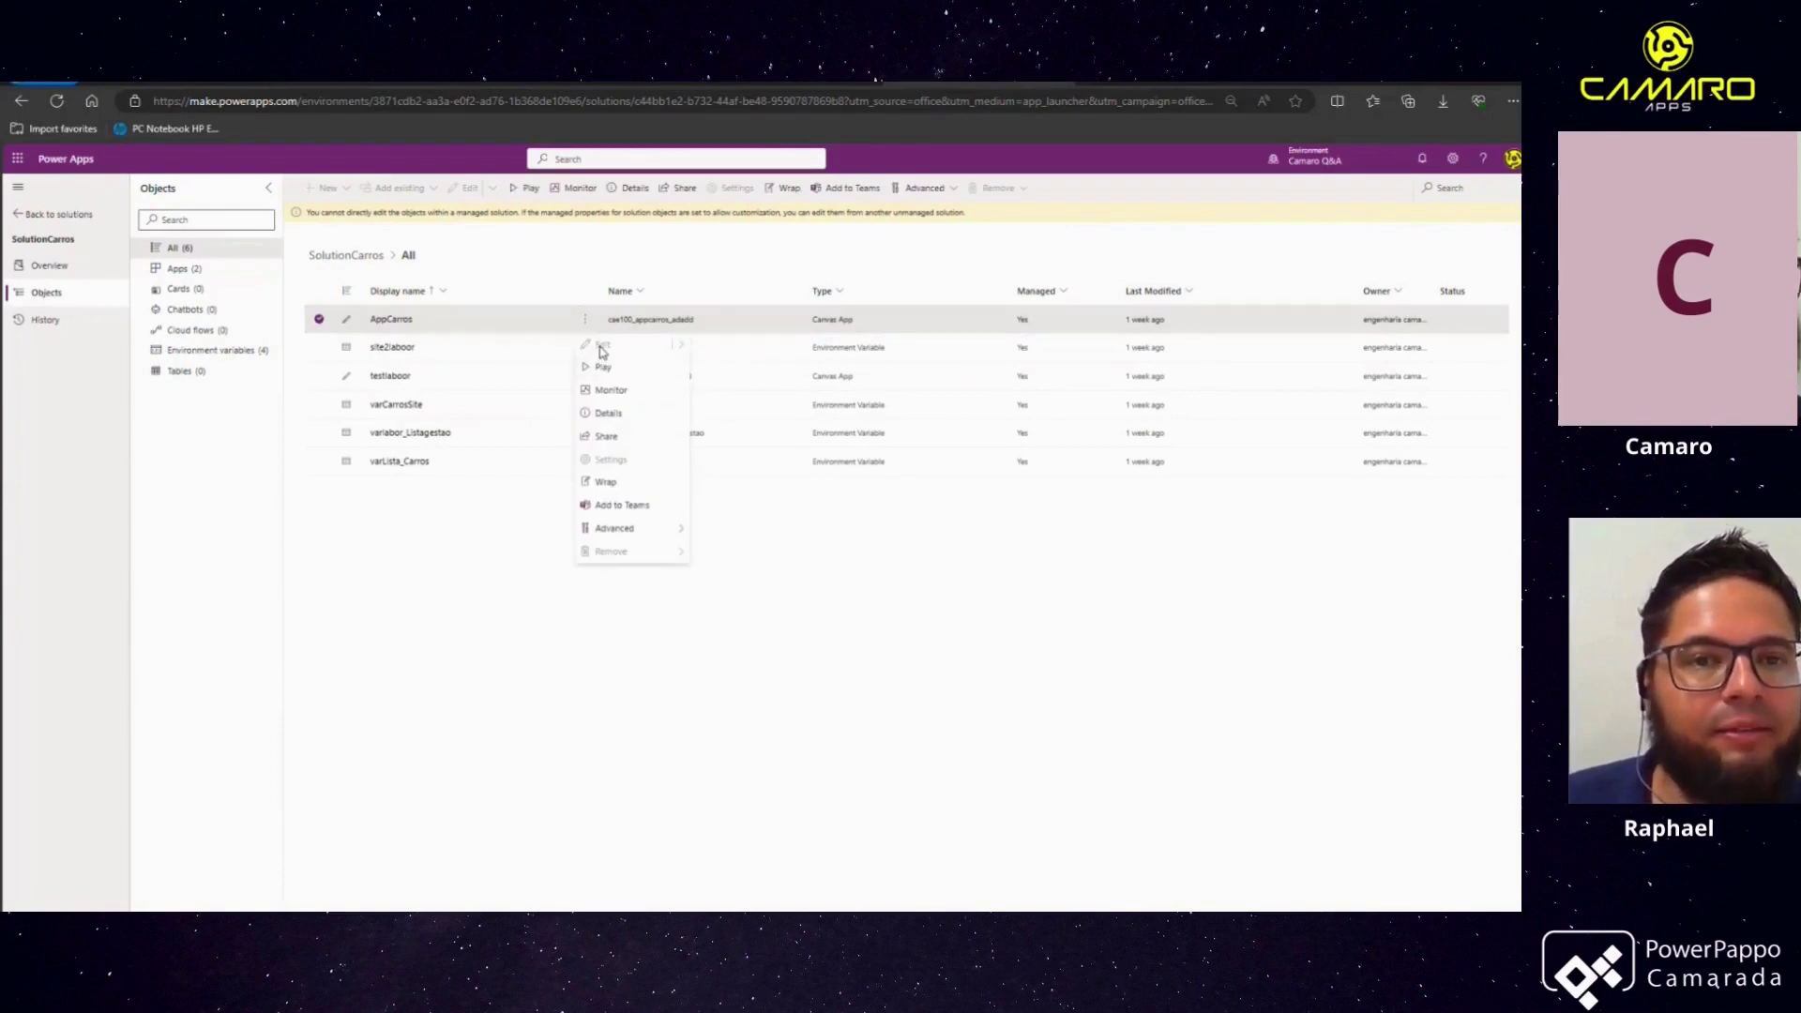
Switch the environment to Camaro DEV and open SolutionCarros to examine its objects
click(502, 582)
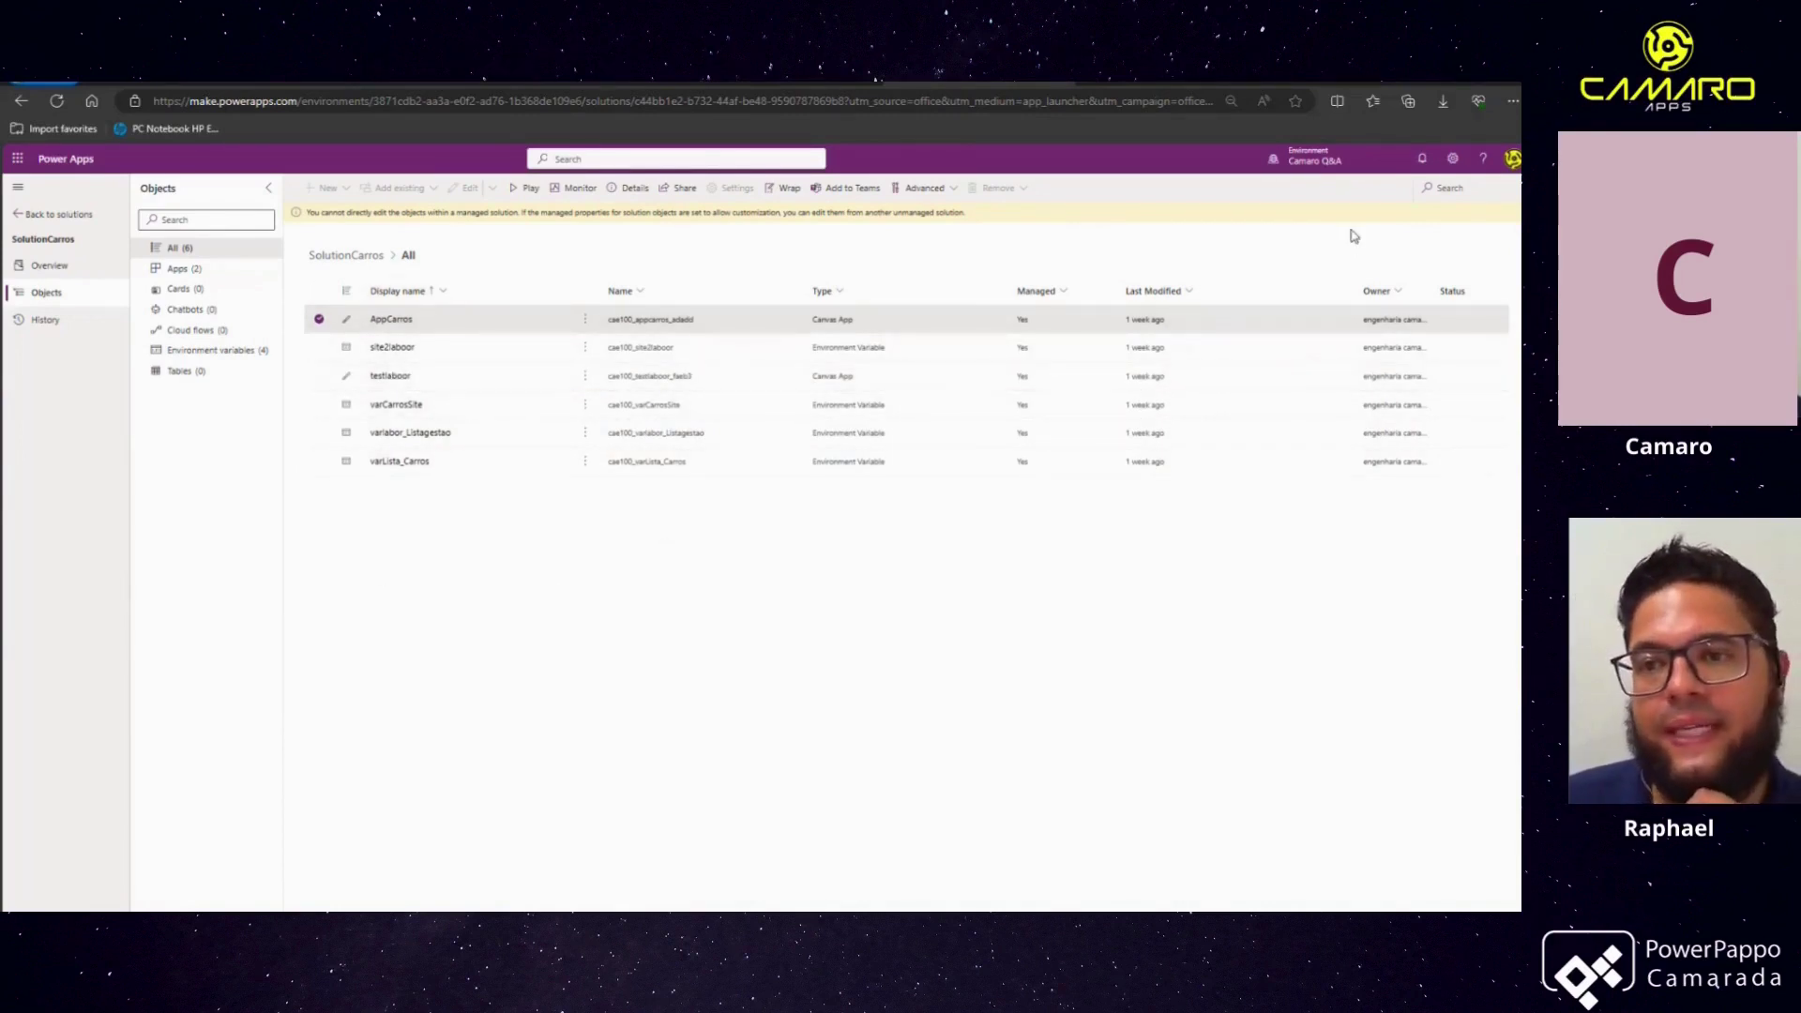
click(1327, 161)
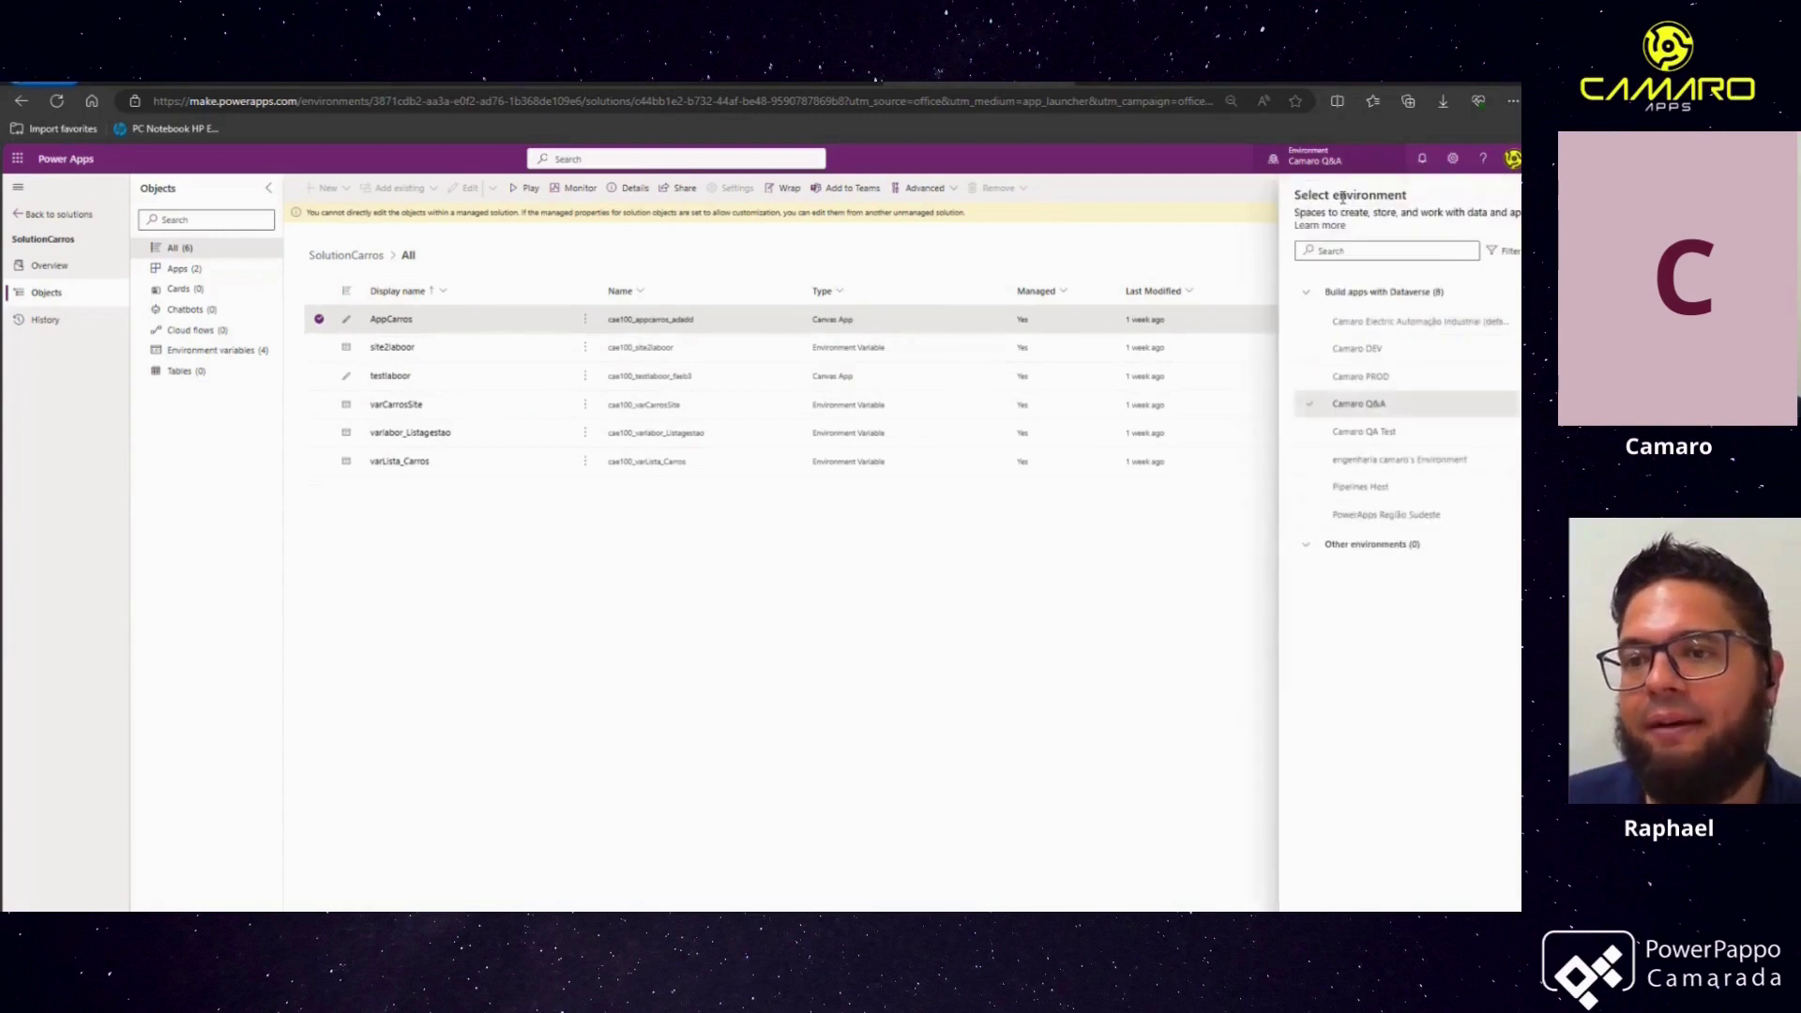
click(1351, 352)
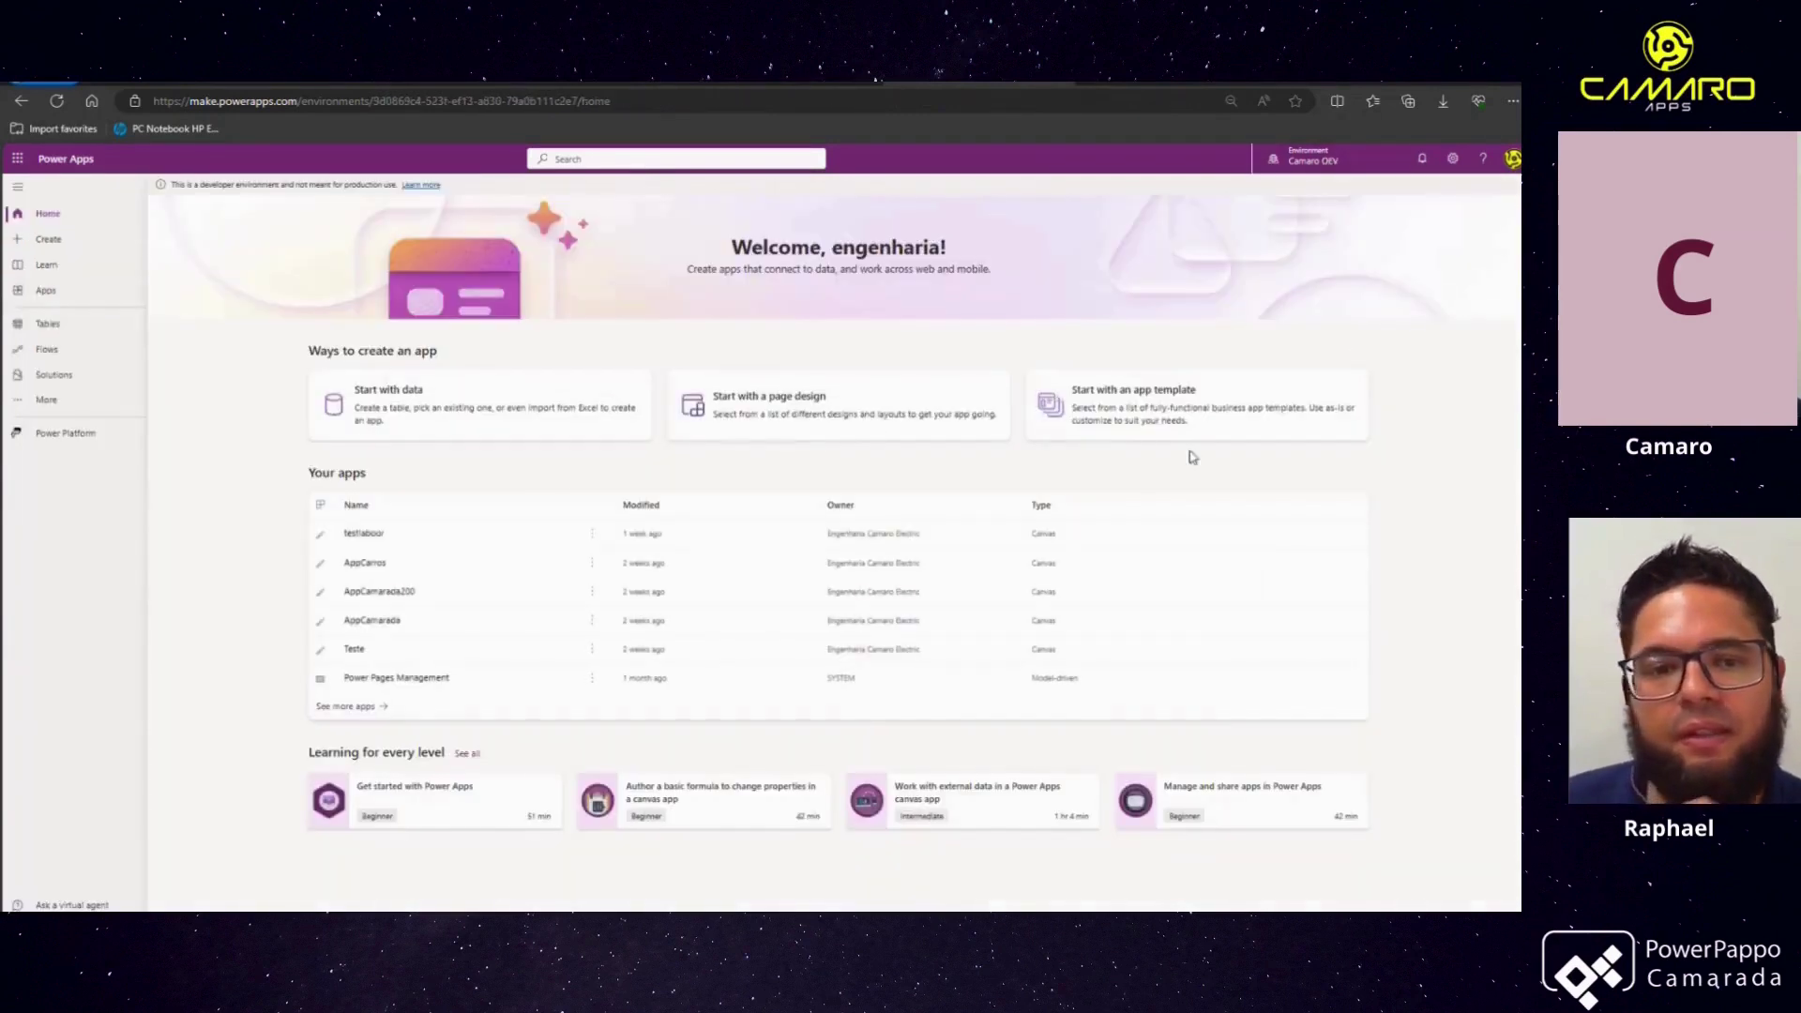
click(49, 375)
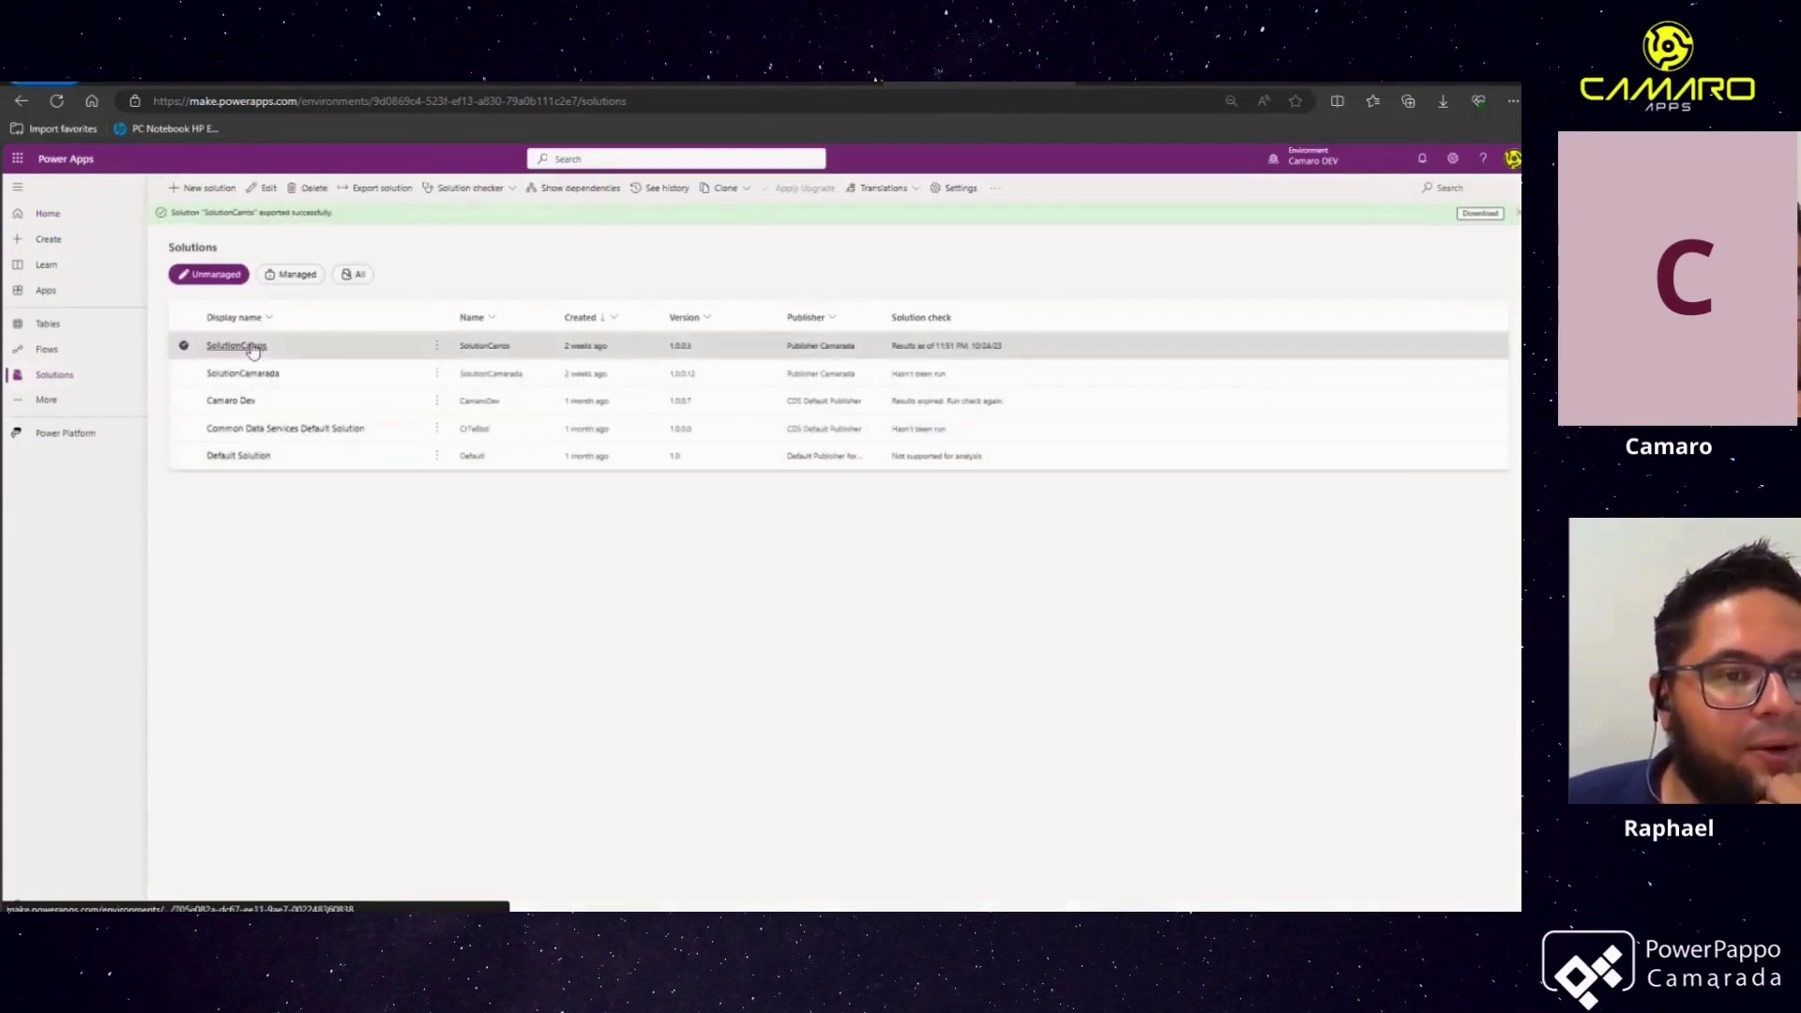
click(251, 347)
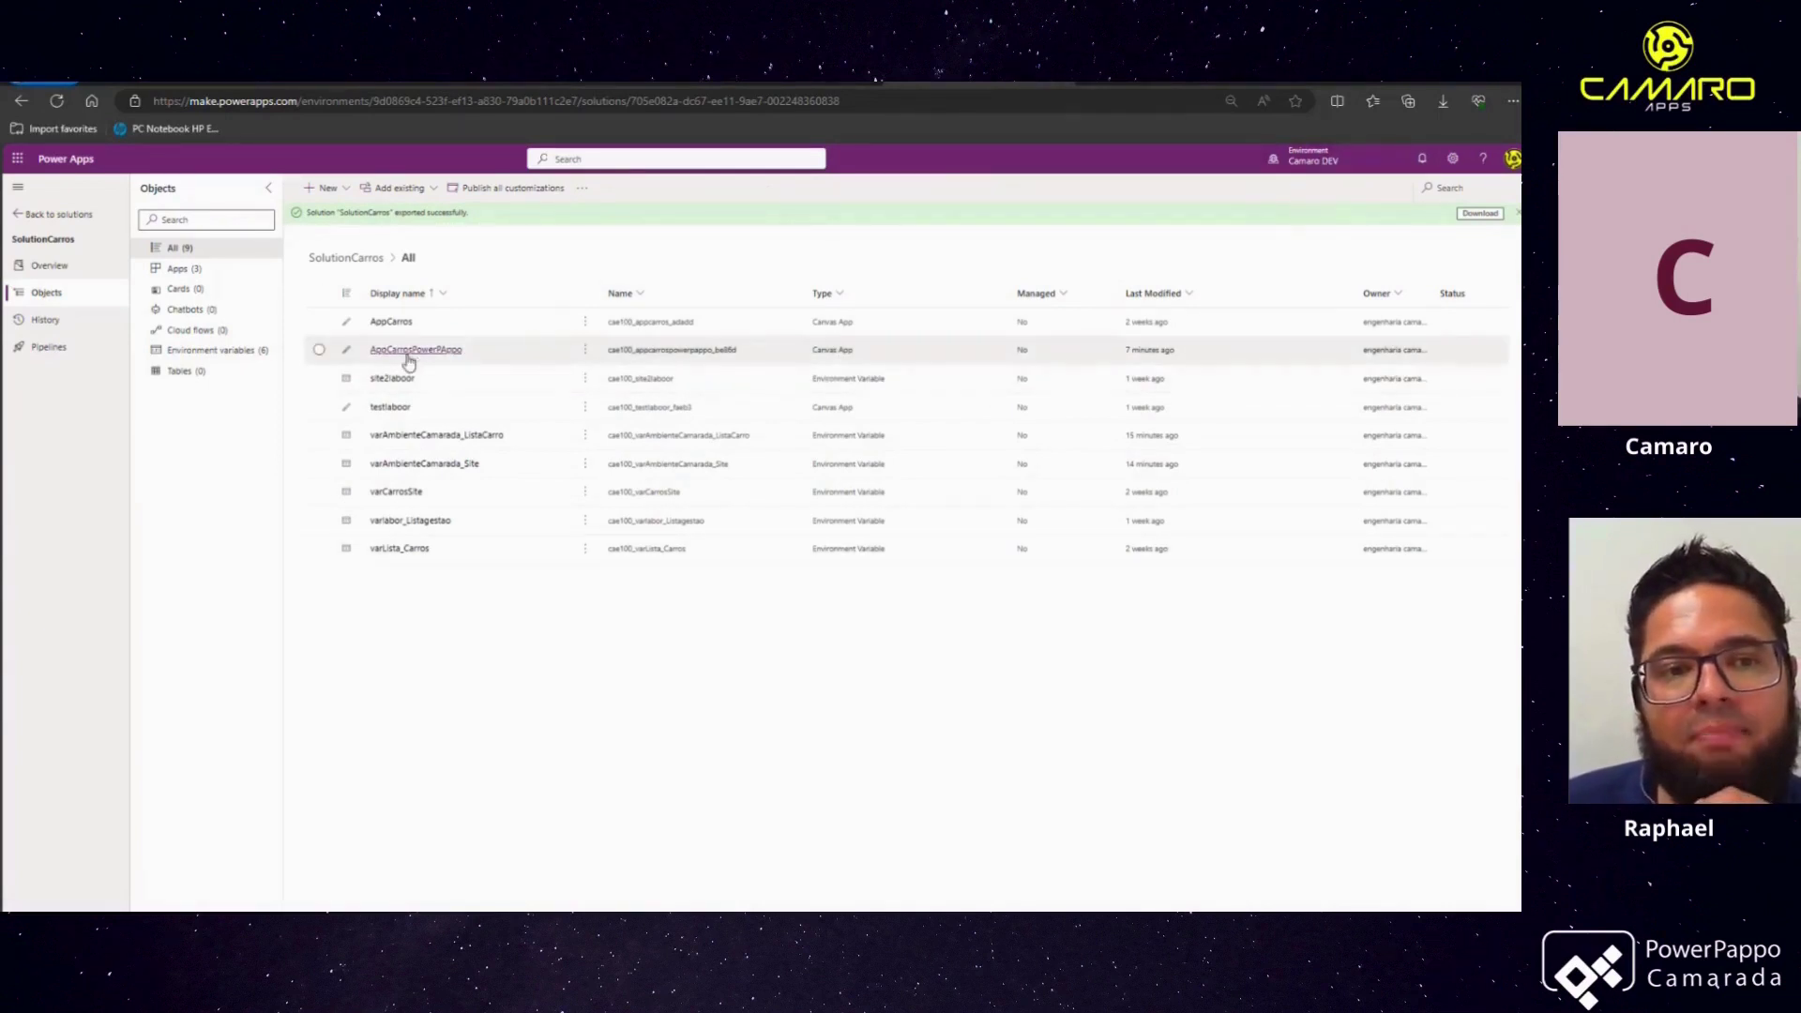
Switch back to the Camaro Q&A environment and open the managed SolutionCarros to compare its objects
click(1306, 165)
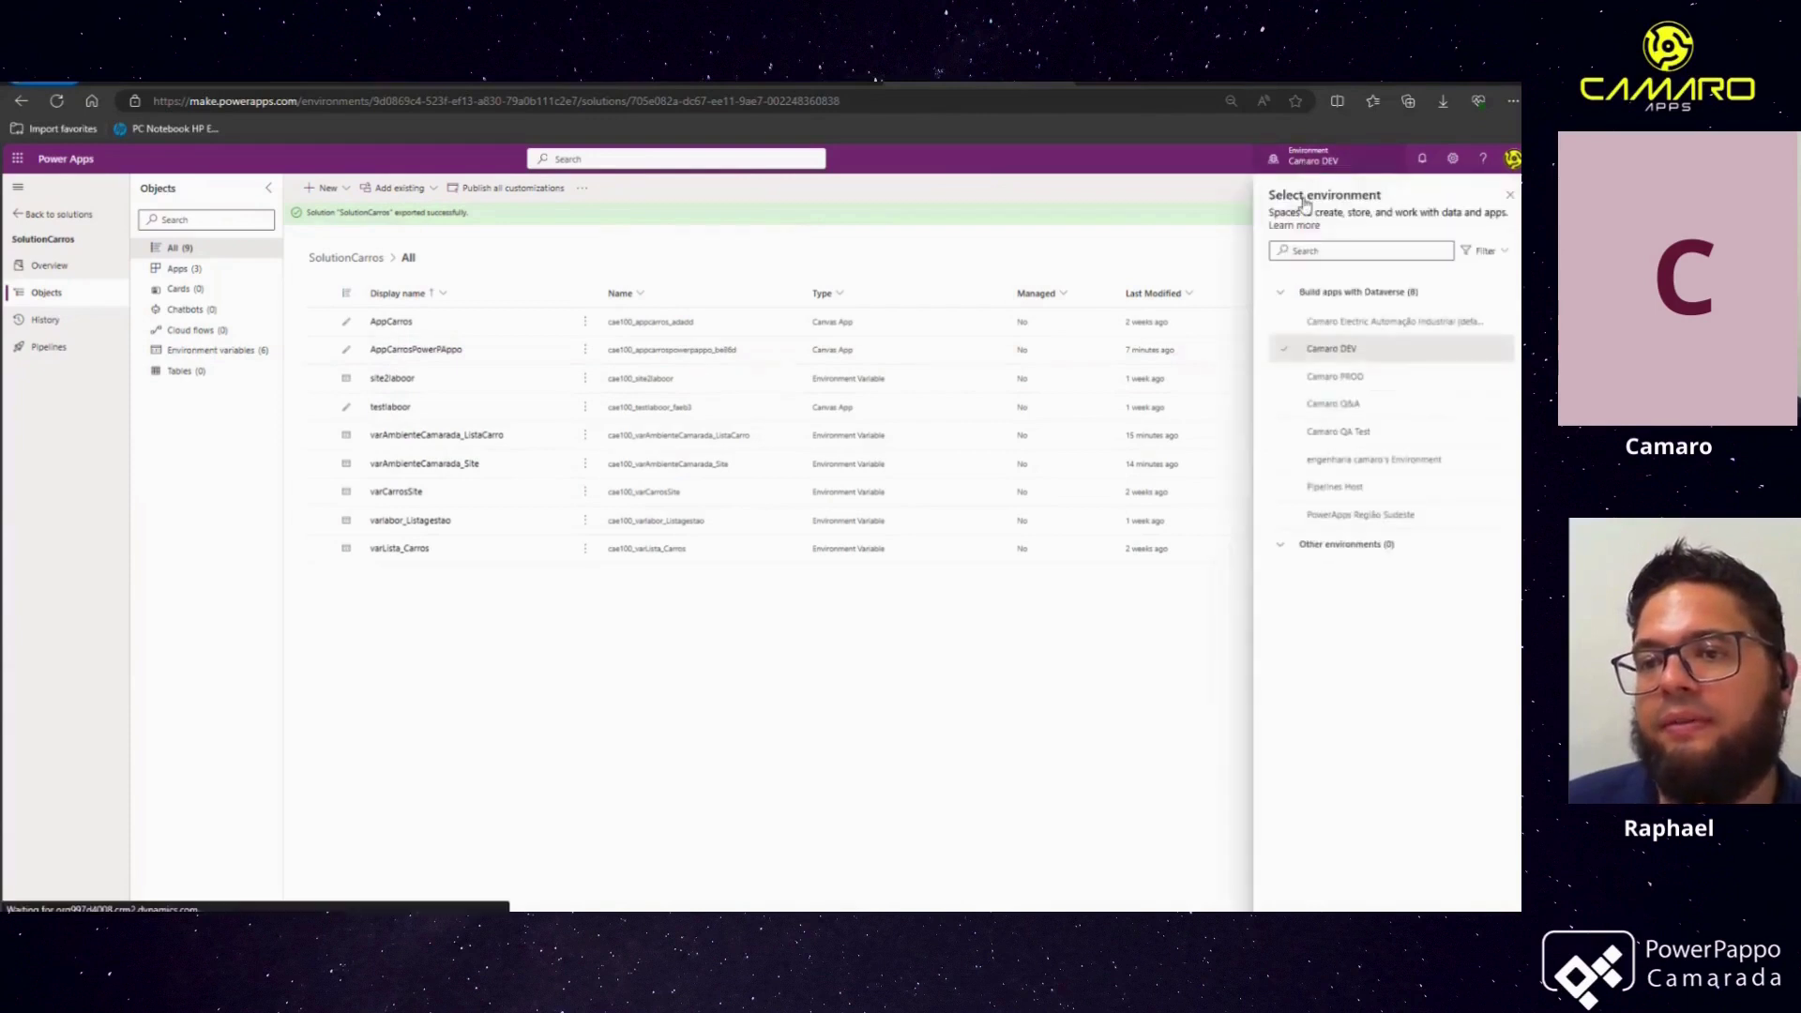
click(1351, 403)
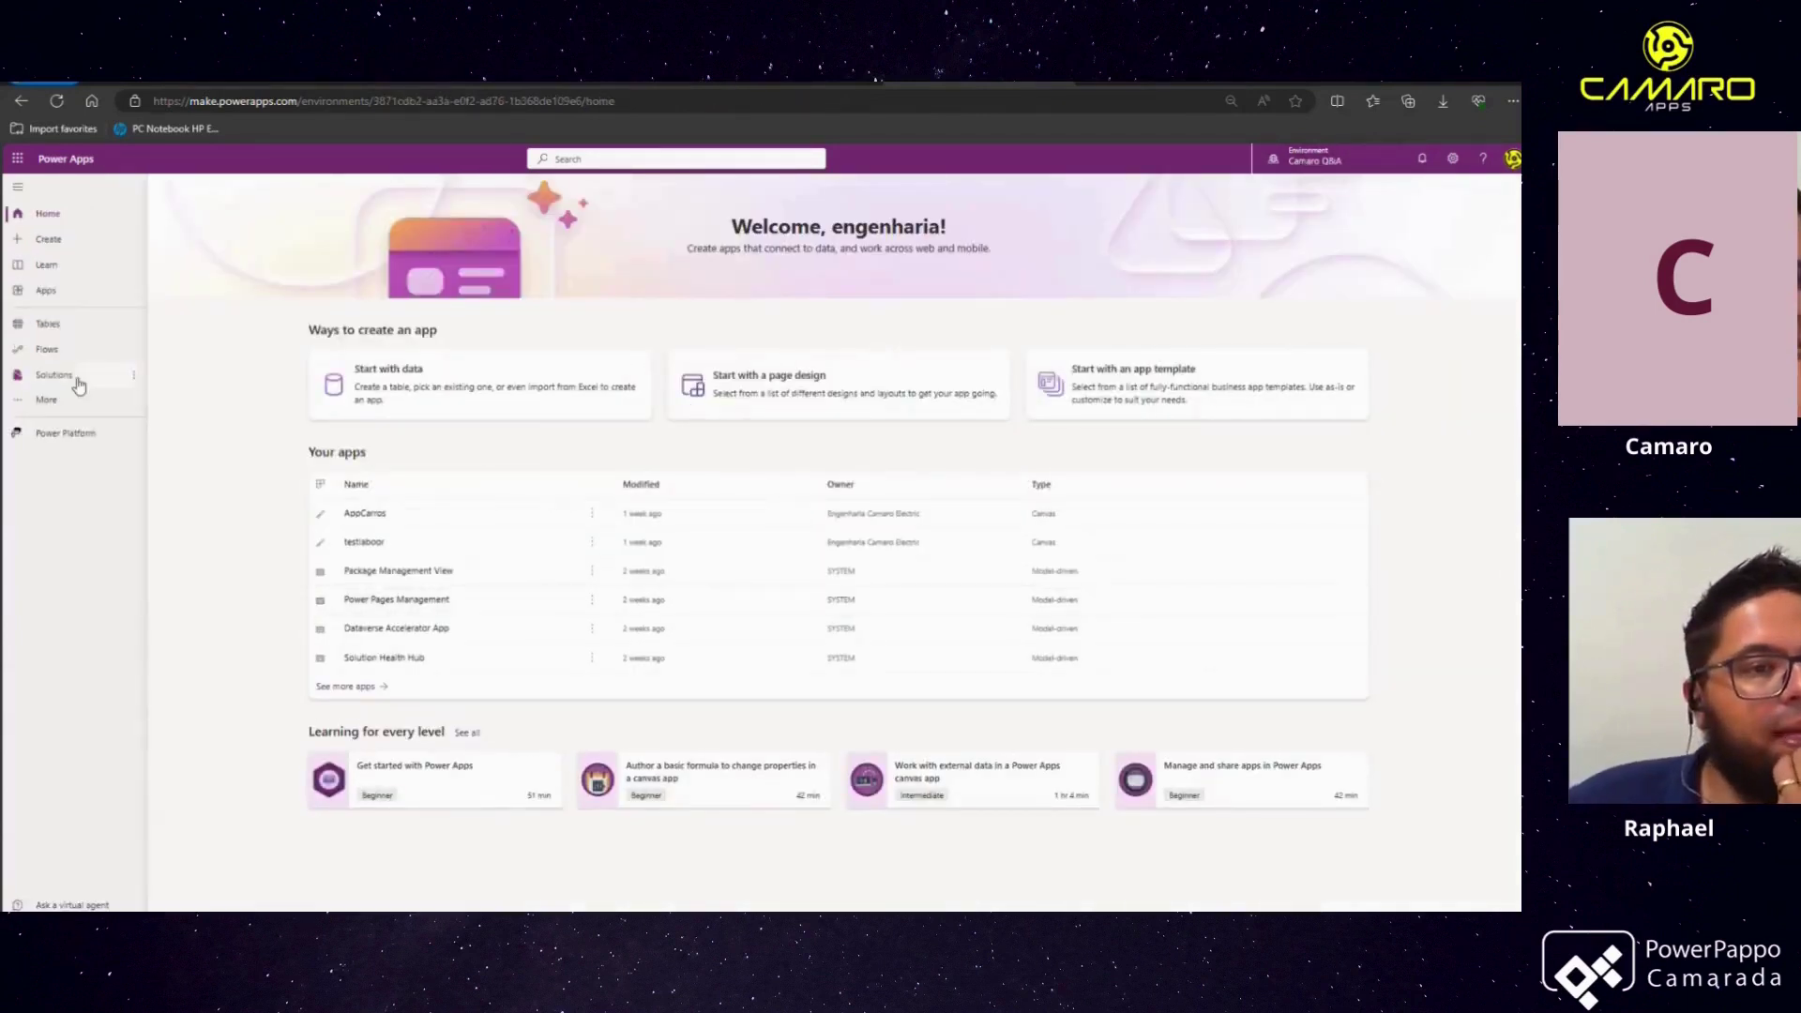
click(79, 380)
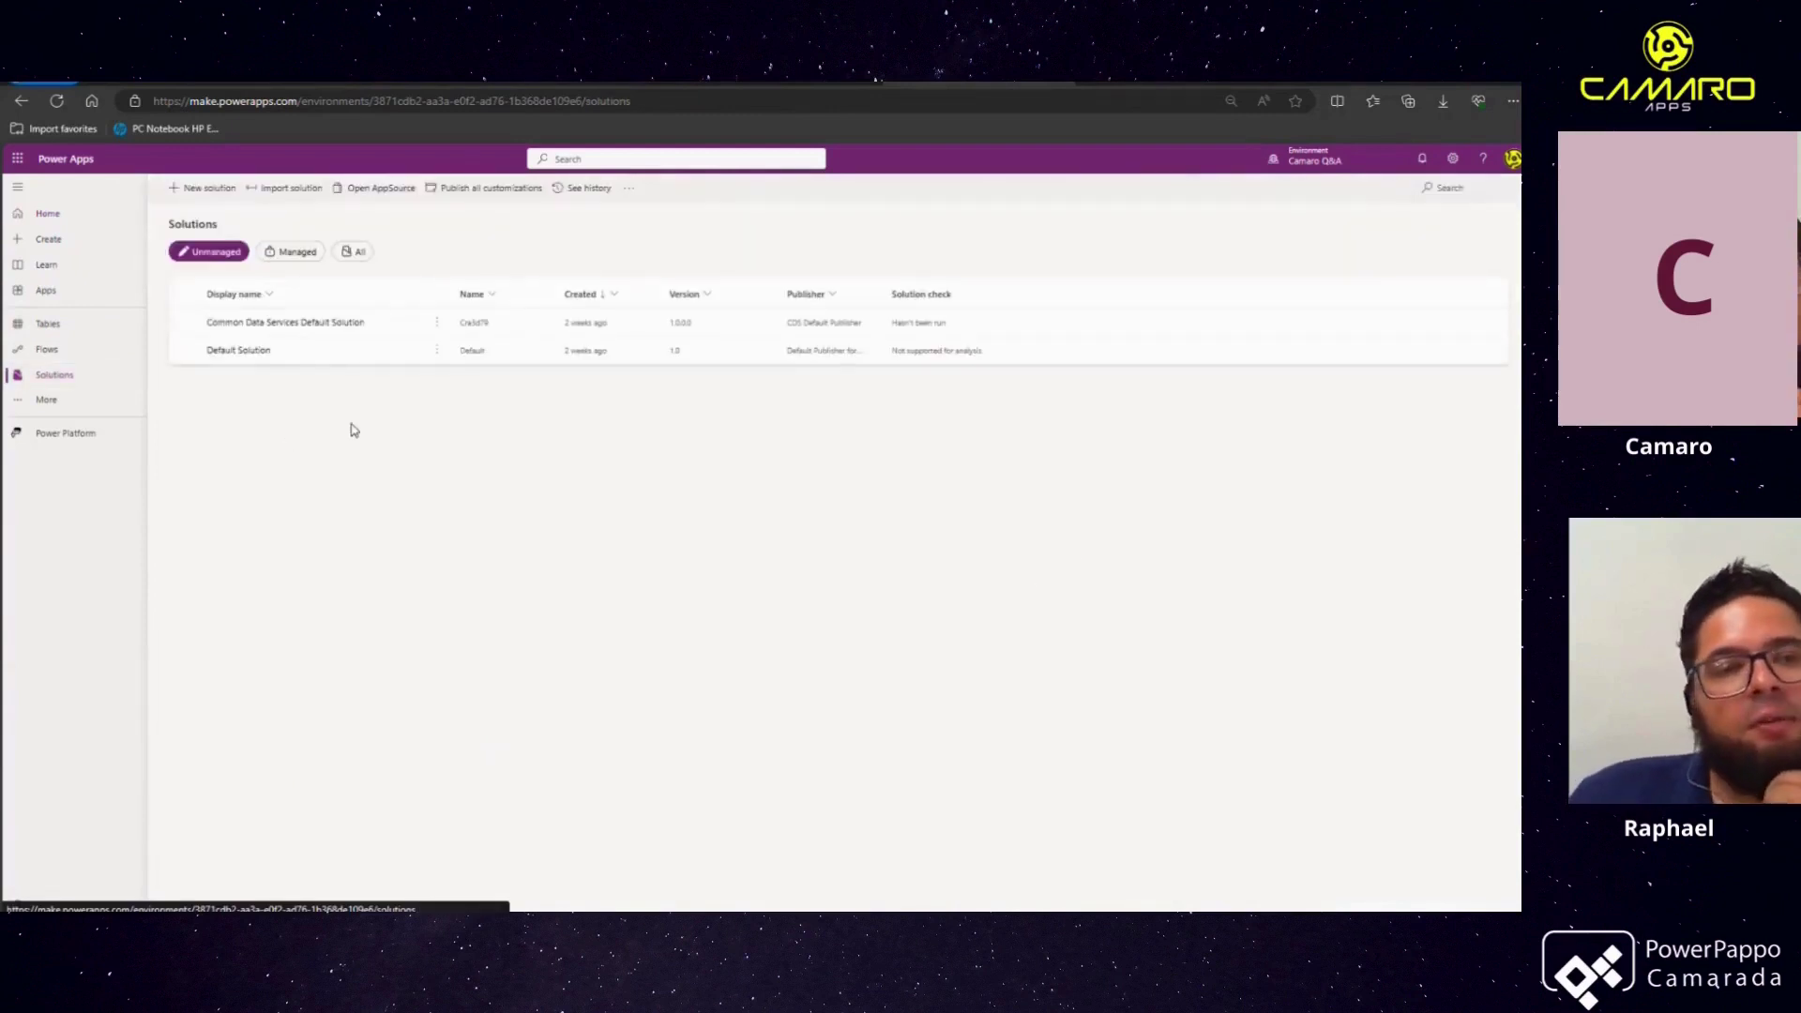
click(306, 256)
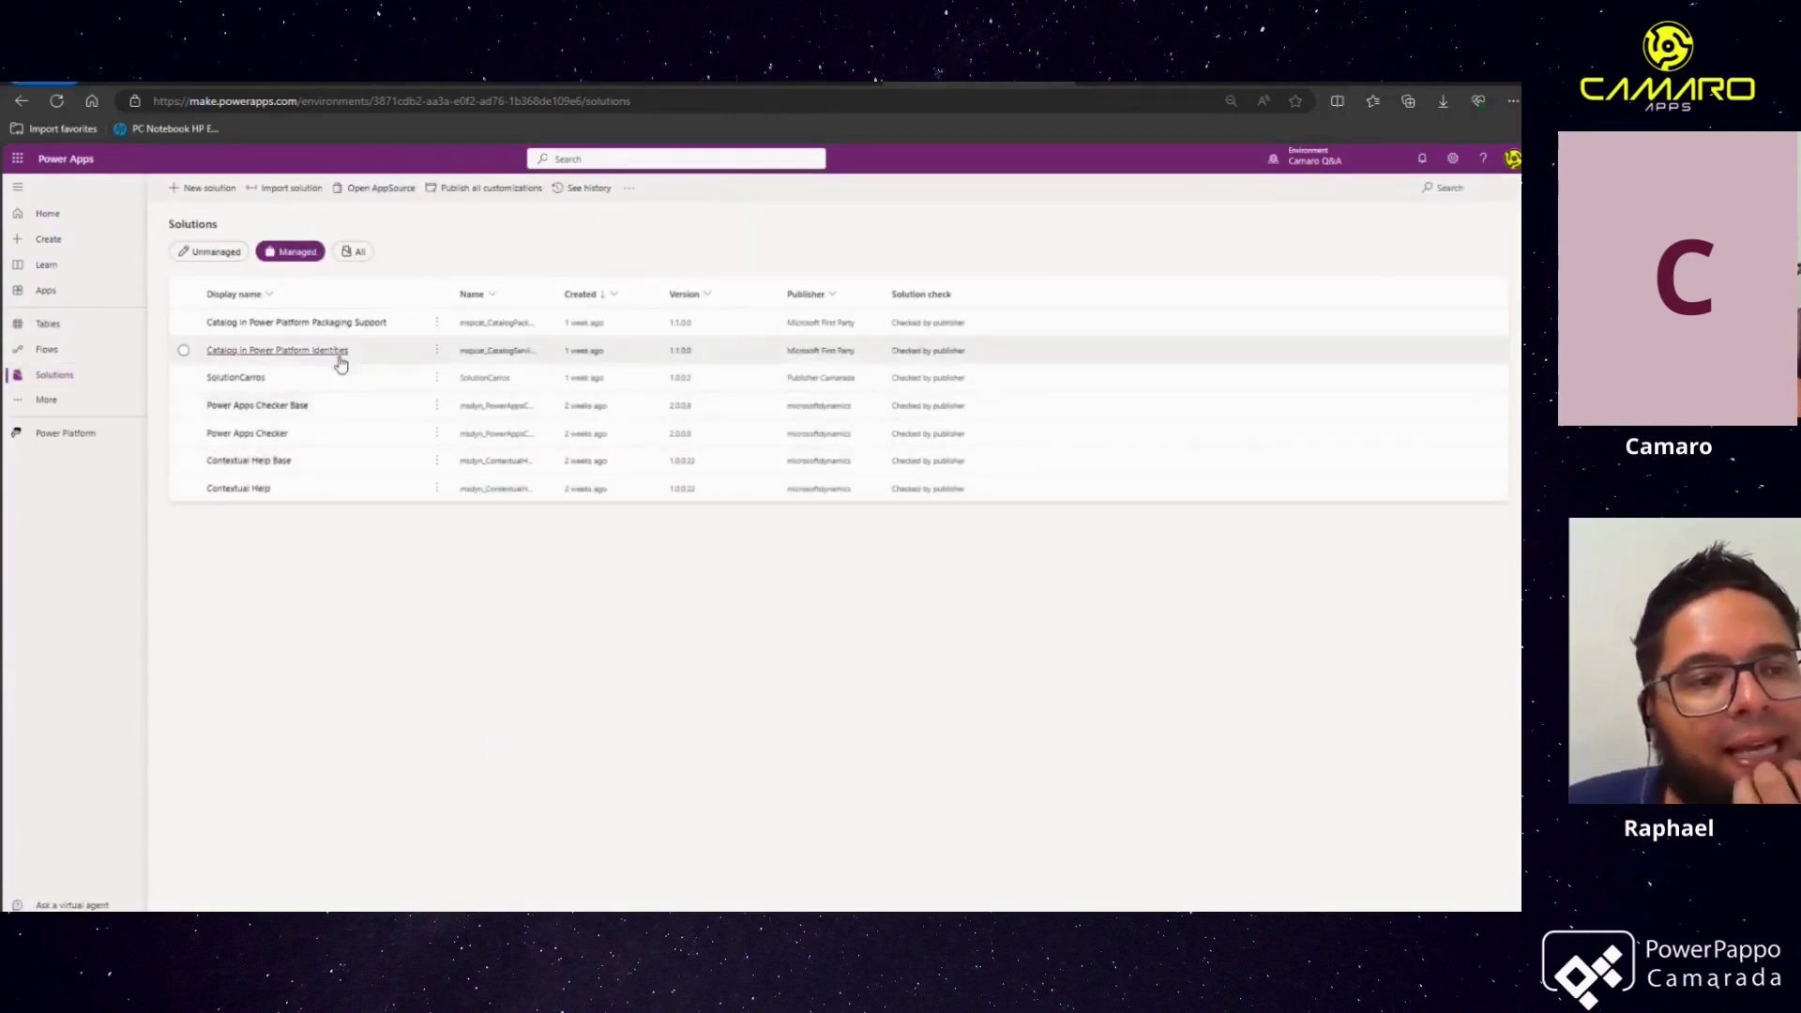
click(244, 384)
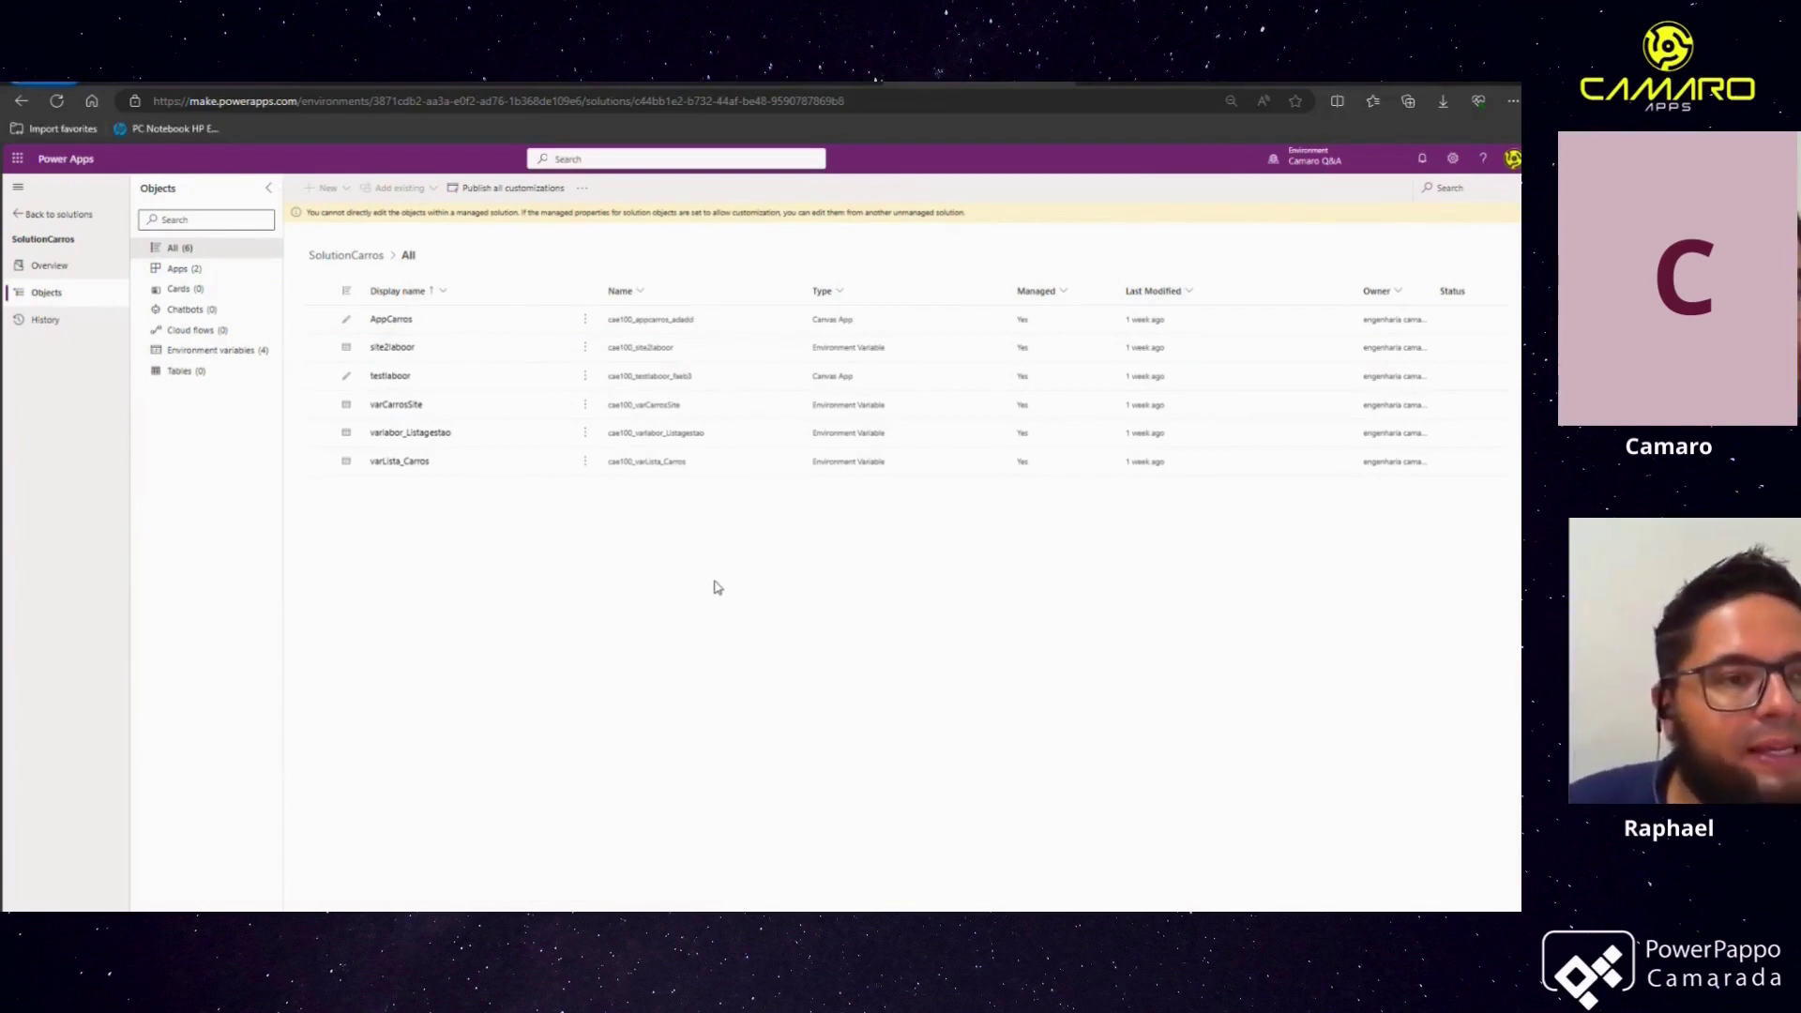
Check the additional solution commands and the overview details of the managed SolutionCarros
click(582, 189)
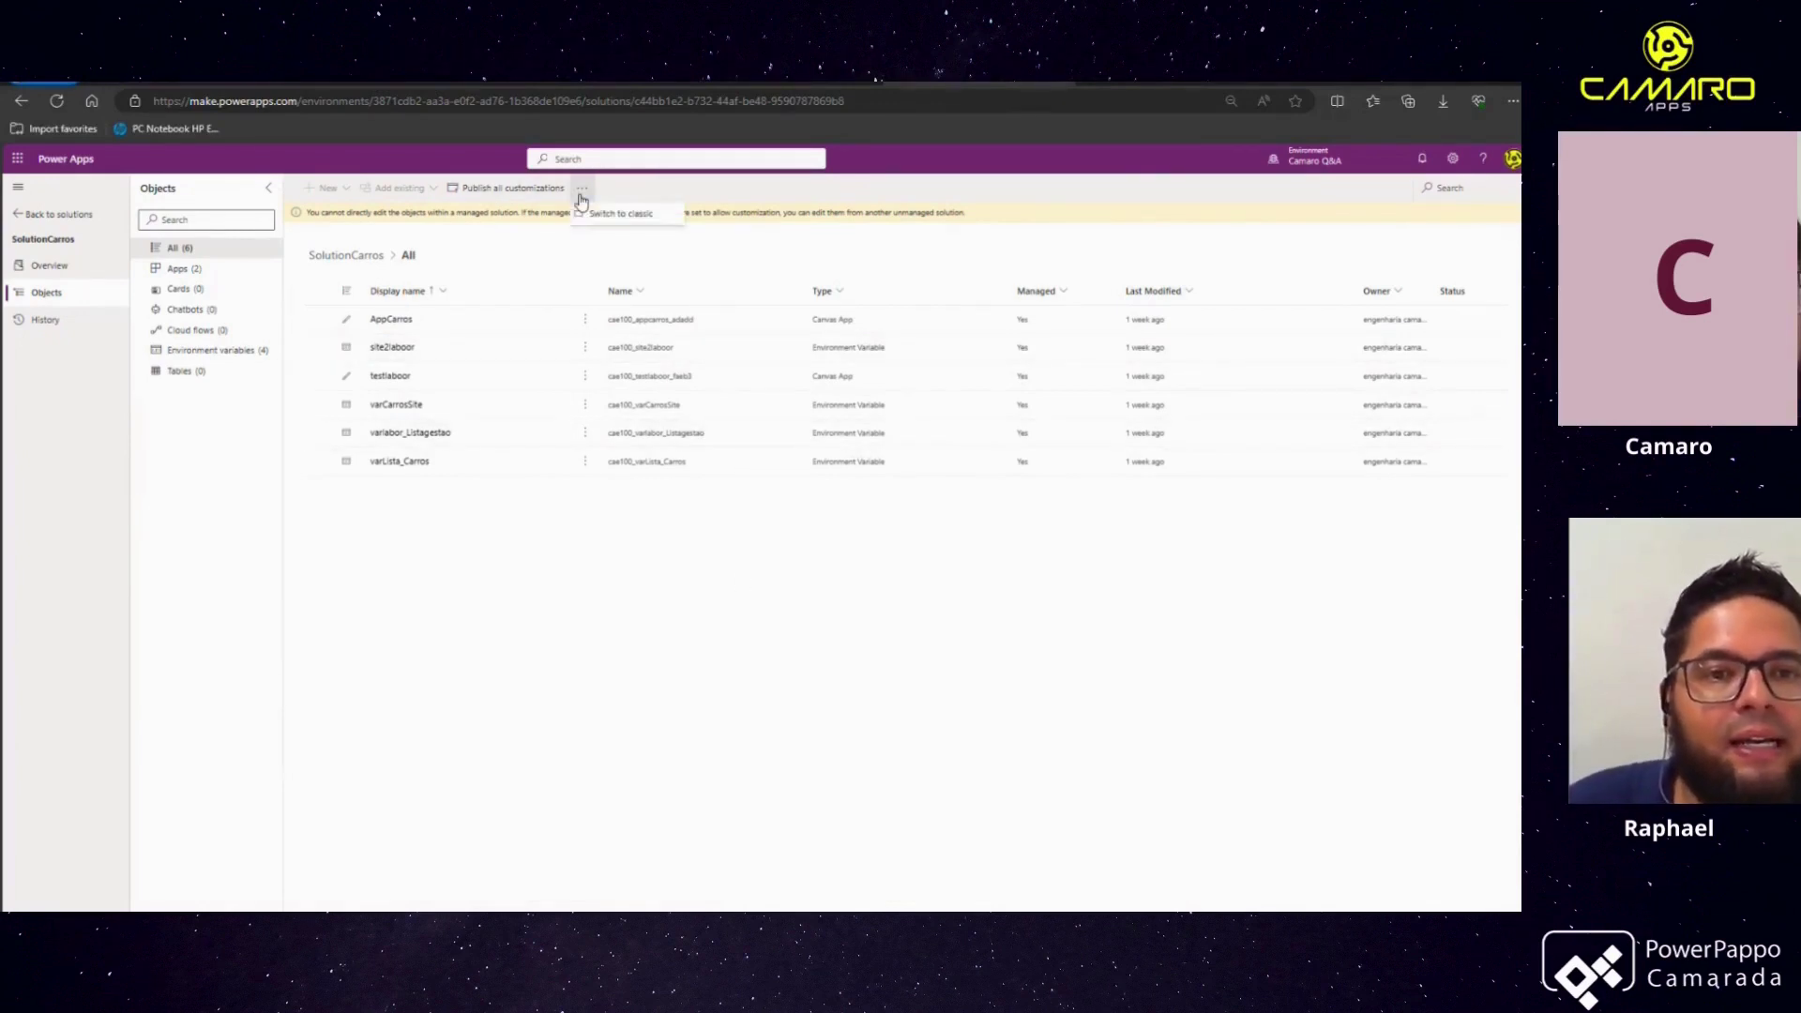
click(520, 652)
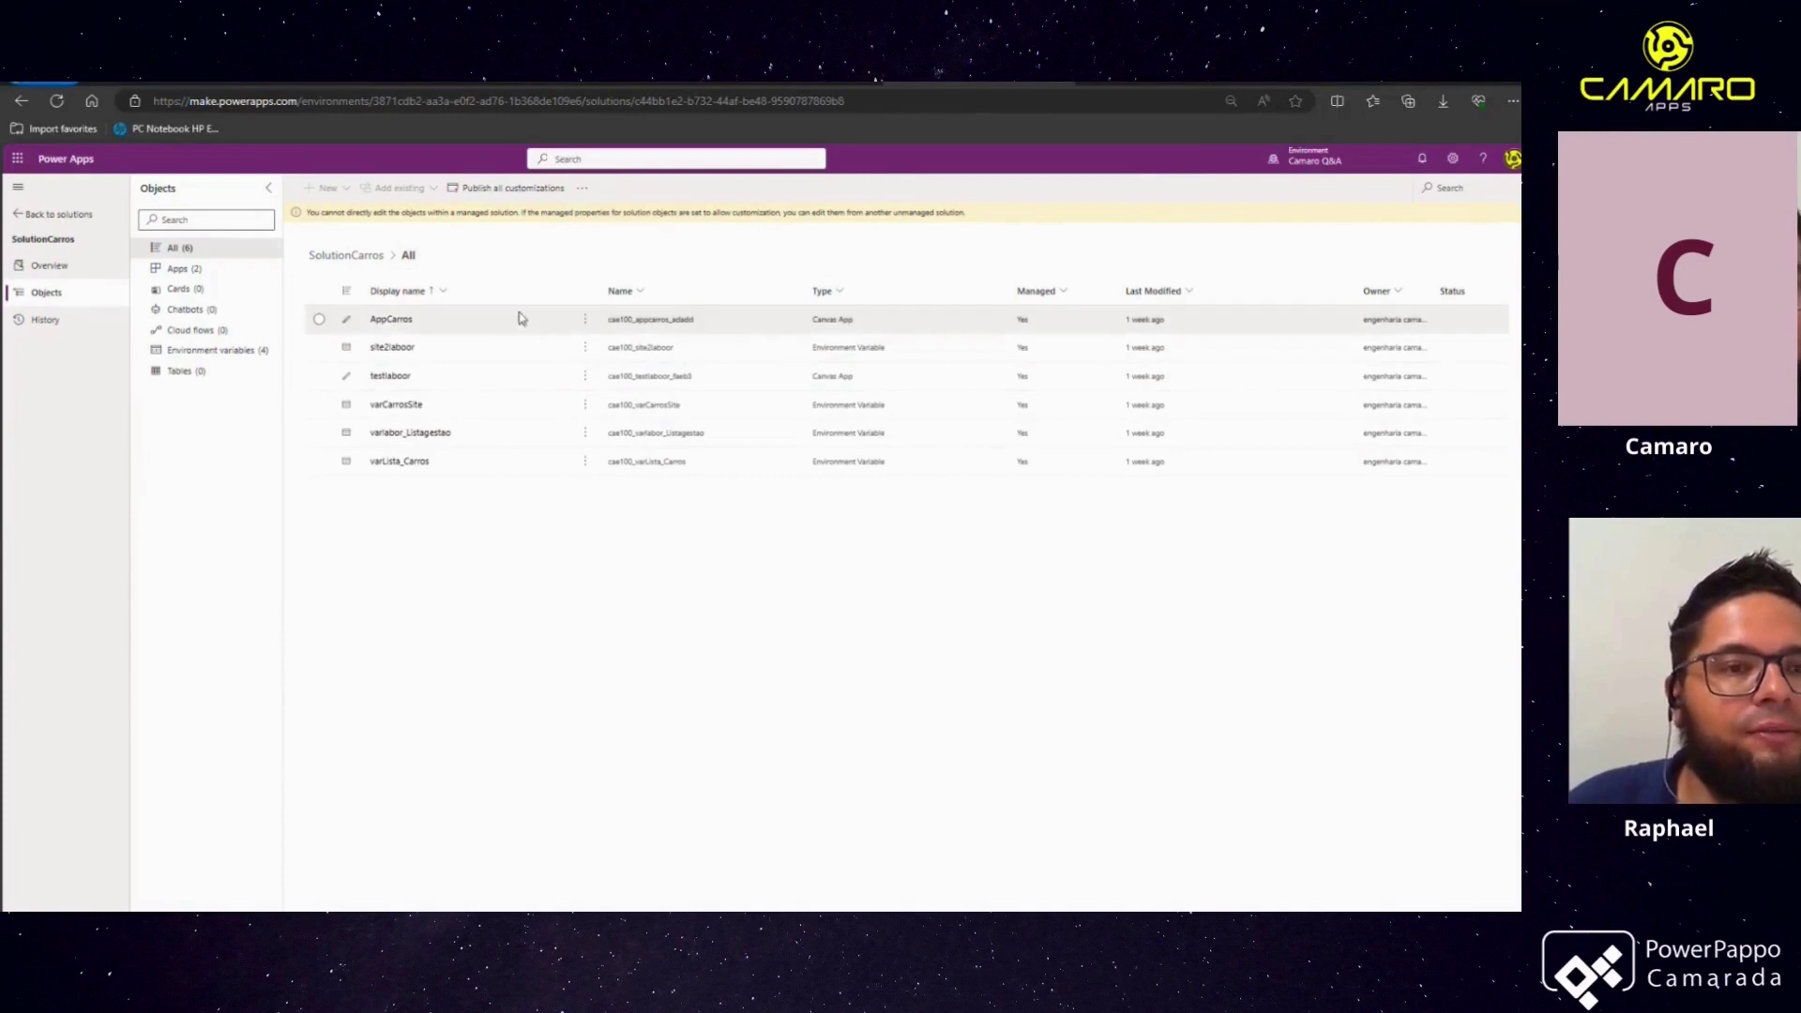
click(49, 265)
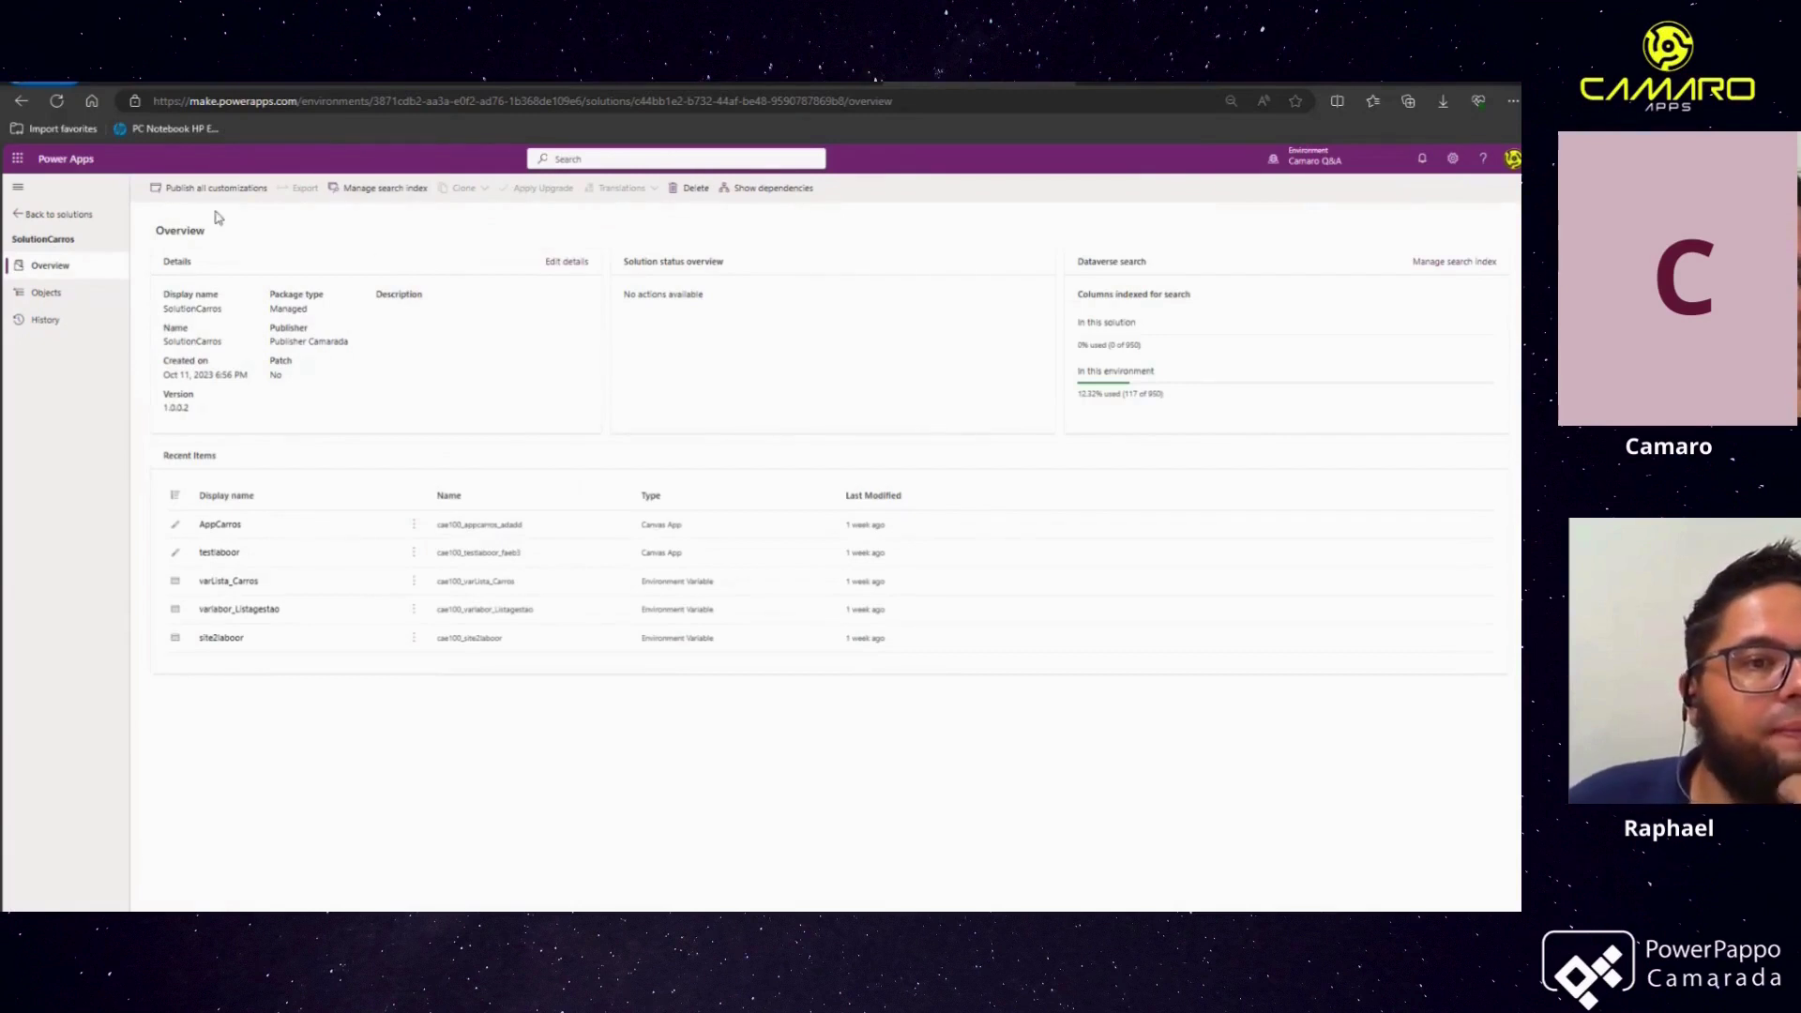
Start a solution import in Camaro Q&A and choose SolutionCarros_1_0_0_3_managed from the Ambiente > Export > SolutionCarros folder
click(59, 214)
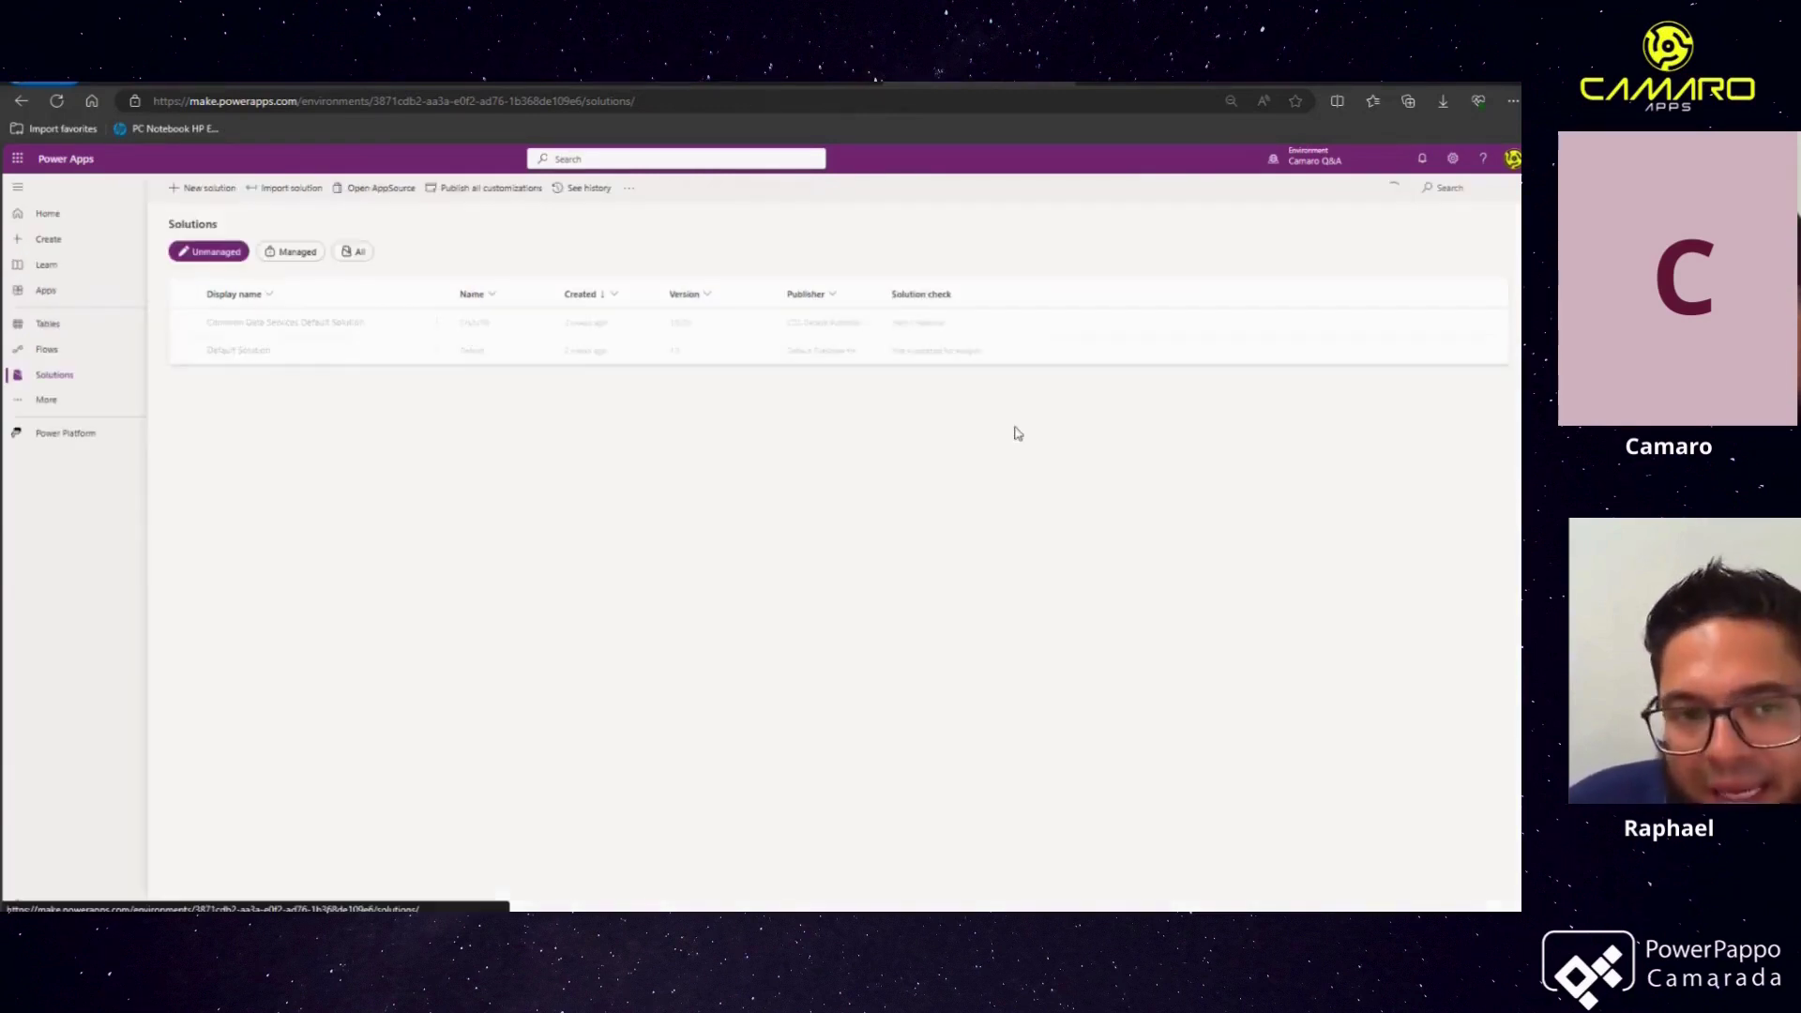
click(292, 189)
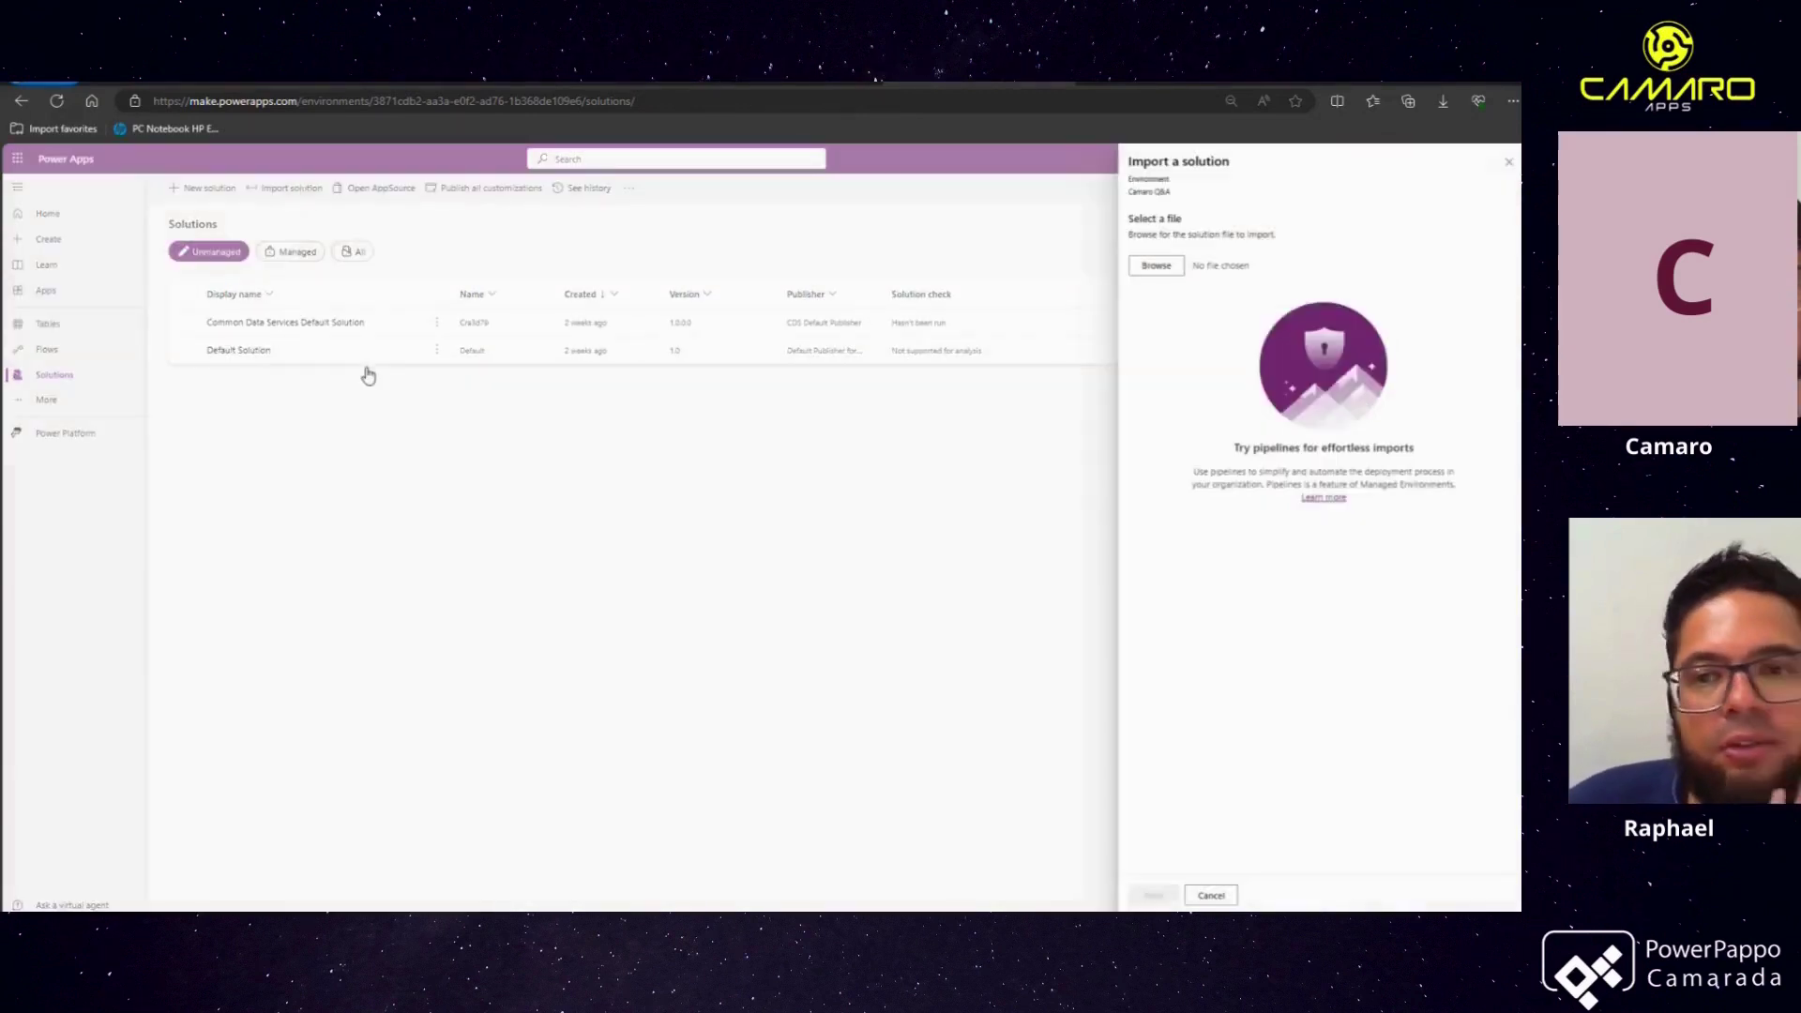
click(1162, 268)
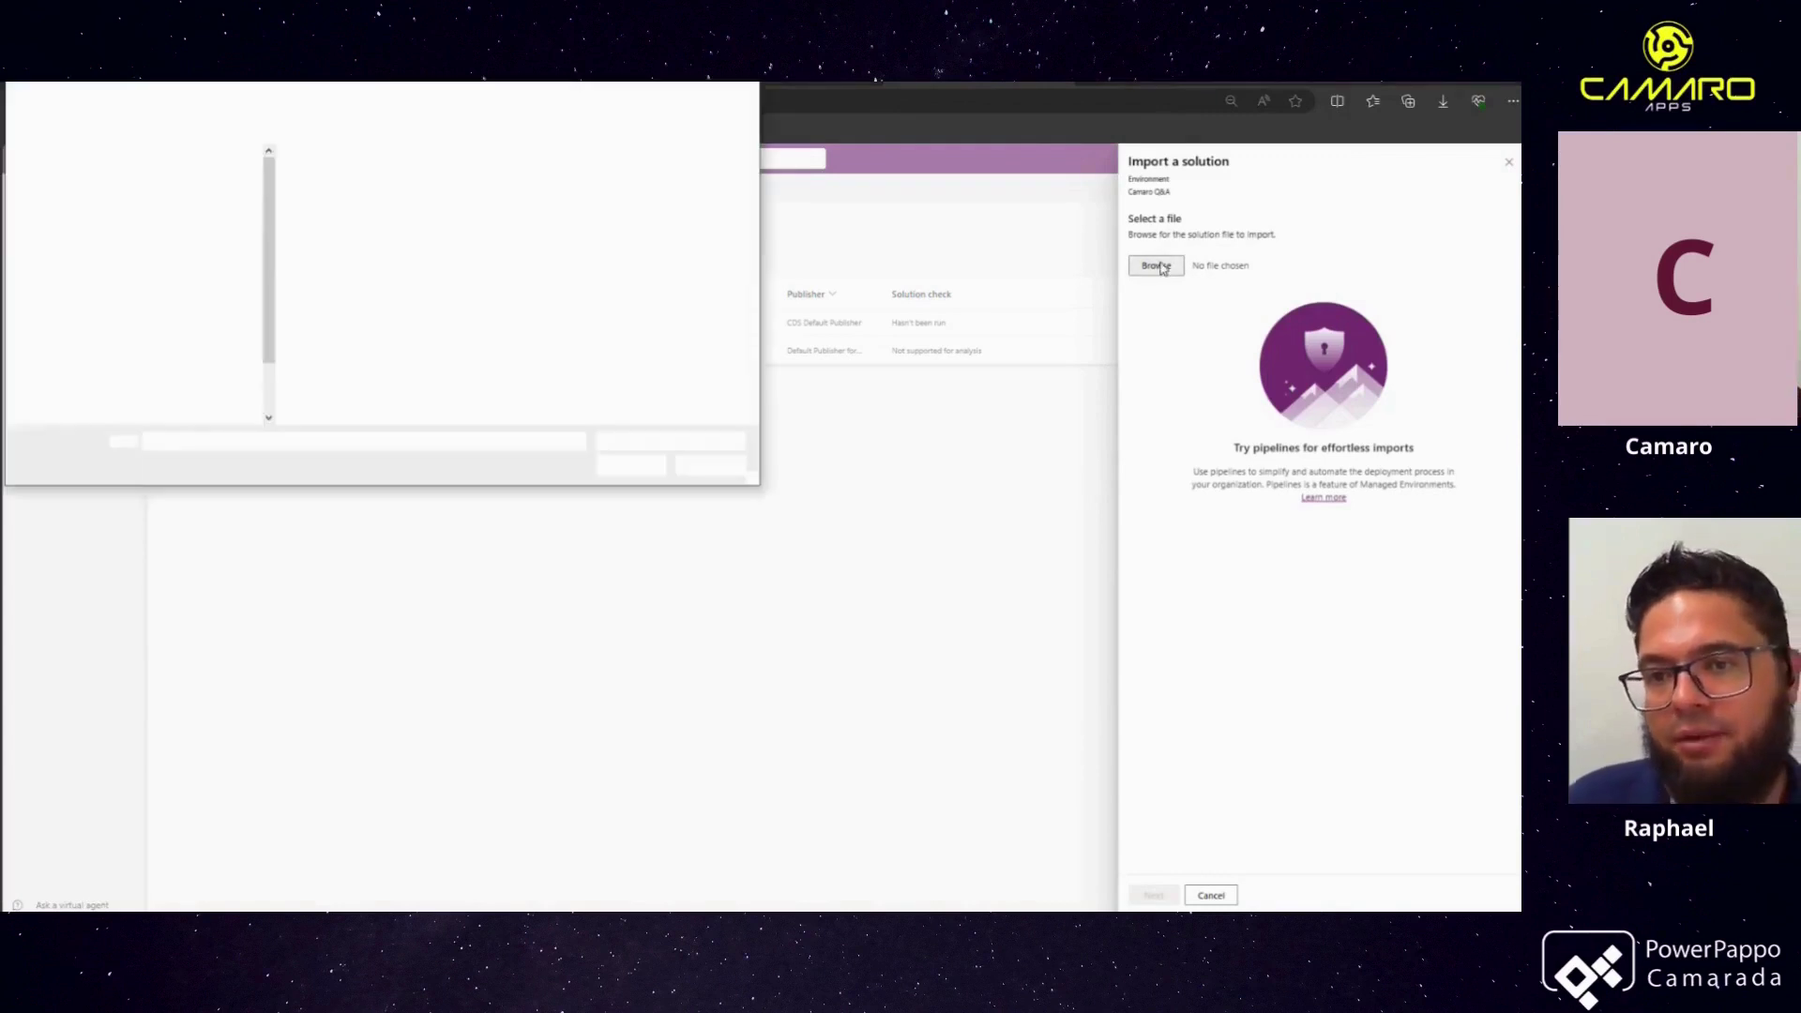
click(376, 101)
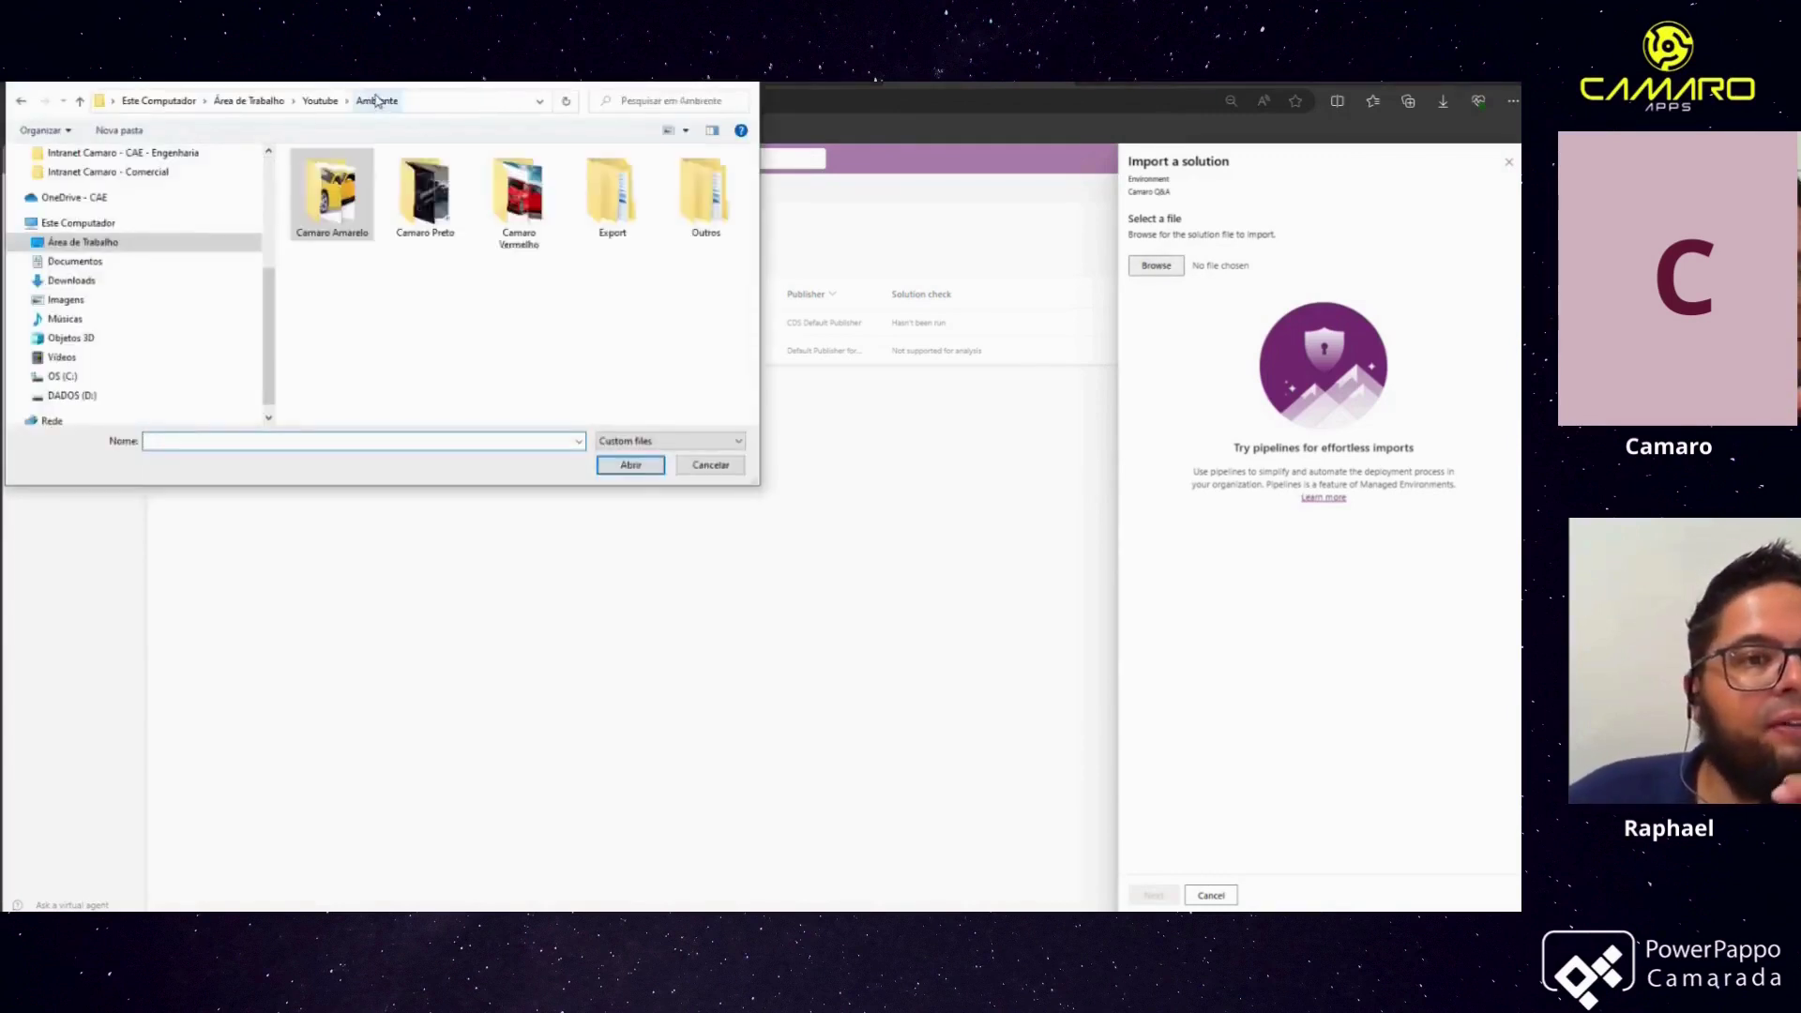
click(324, 100)
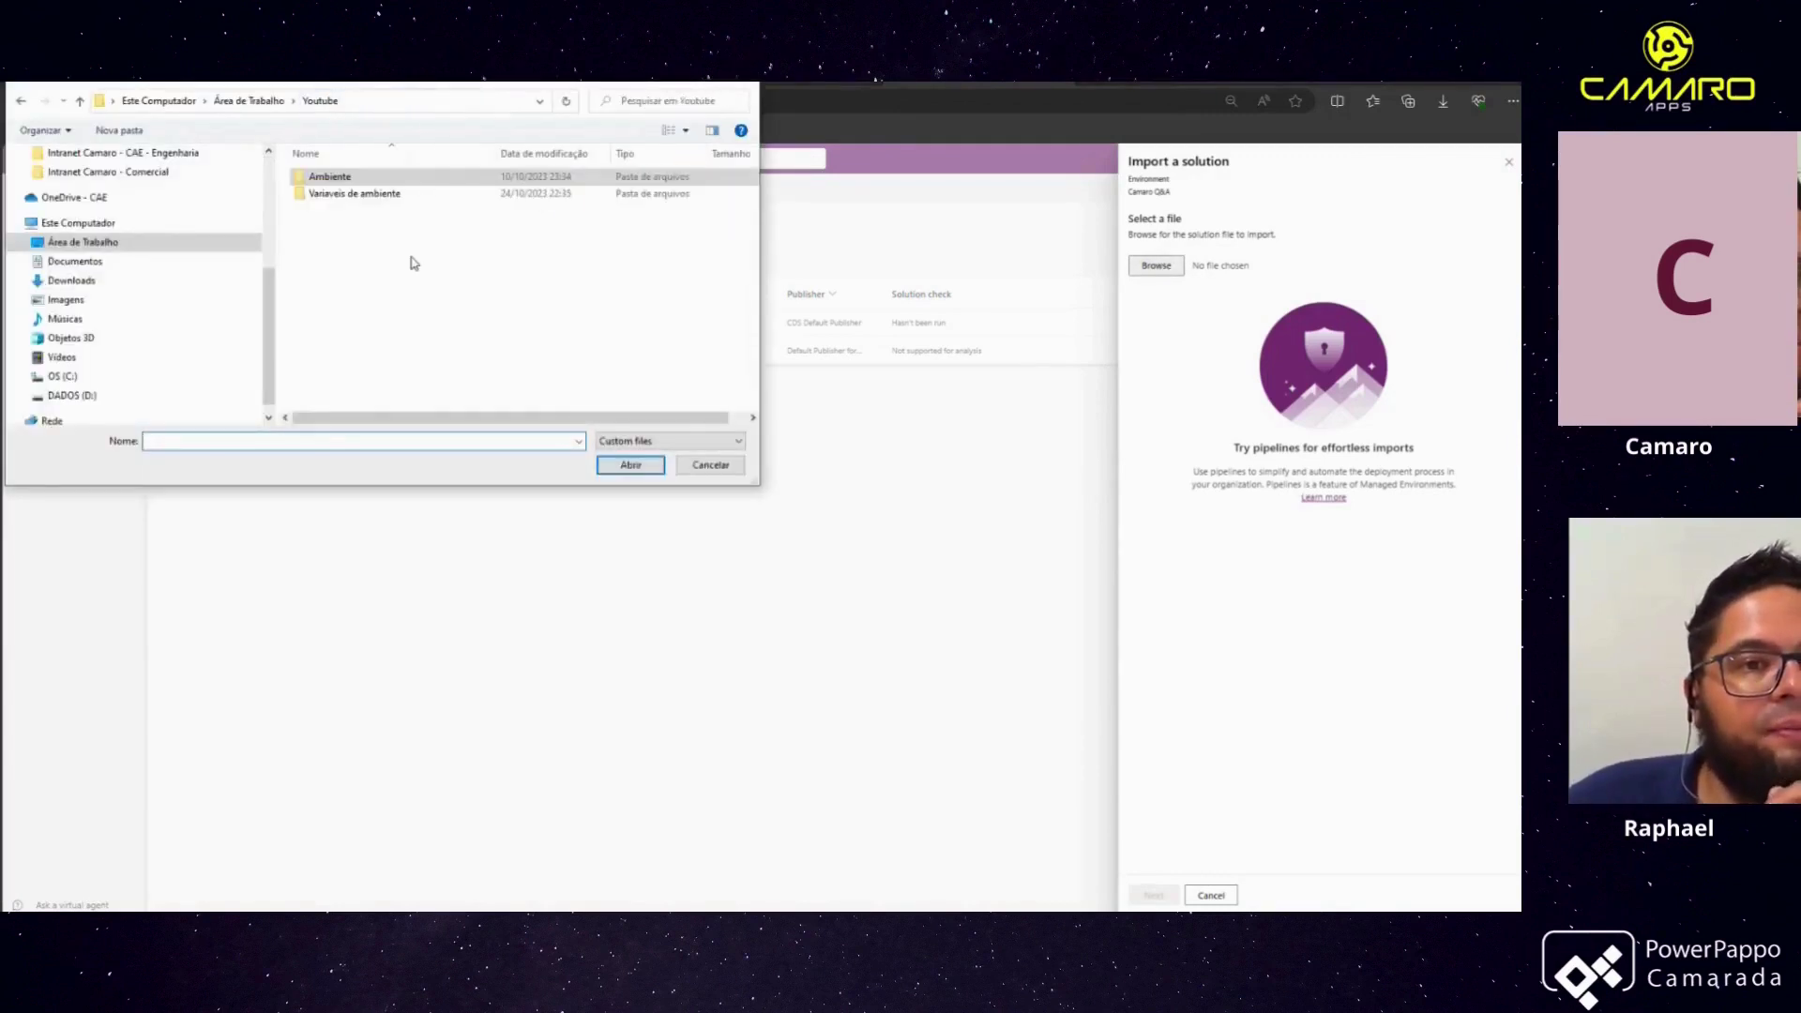
double_click(323, 180)
double_click(611, 192)
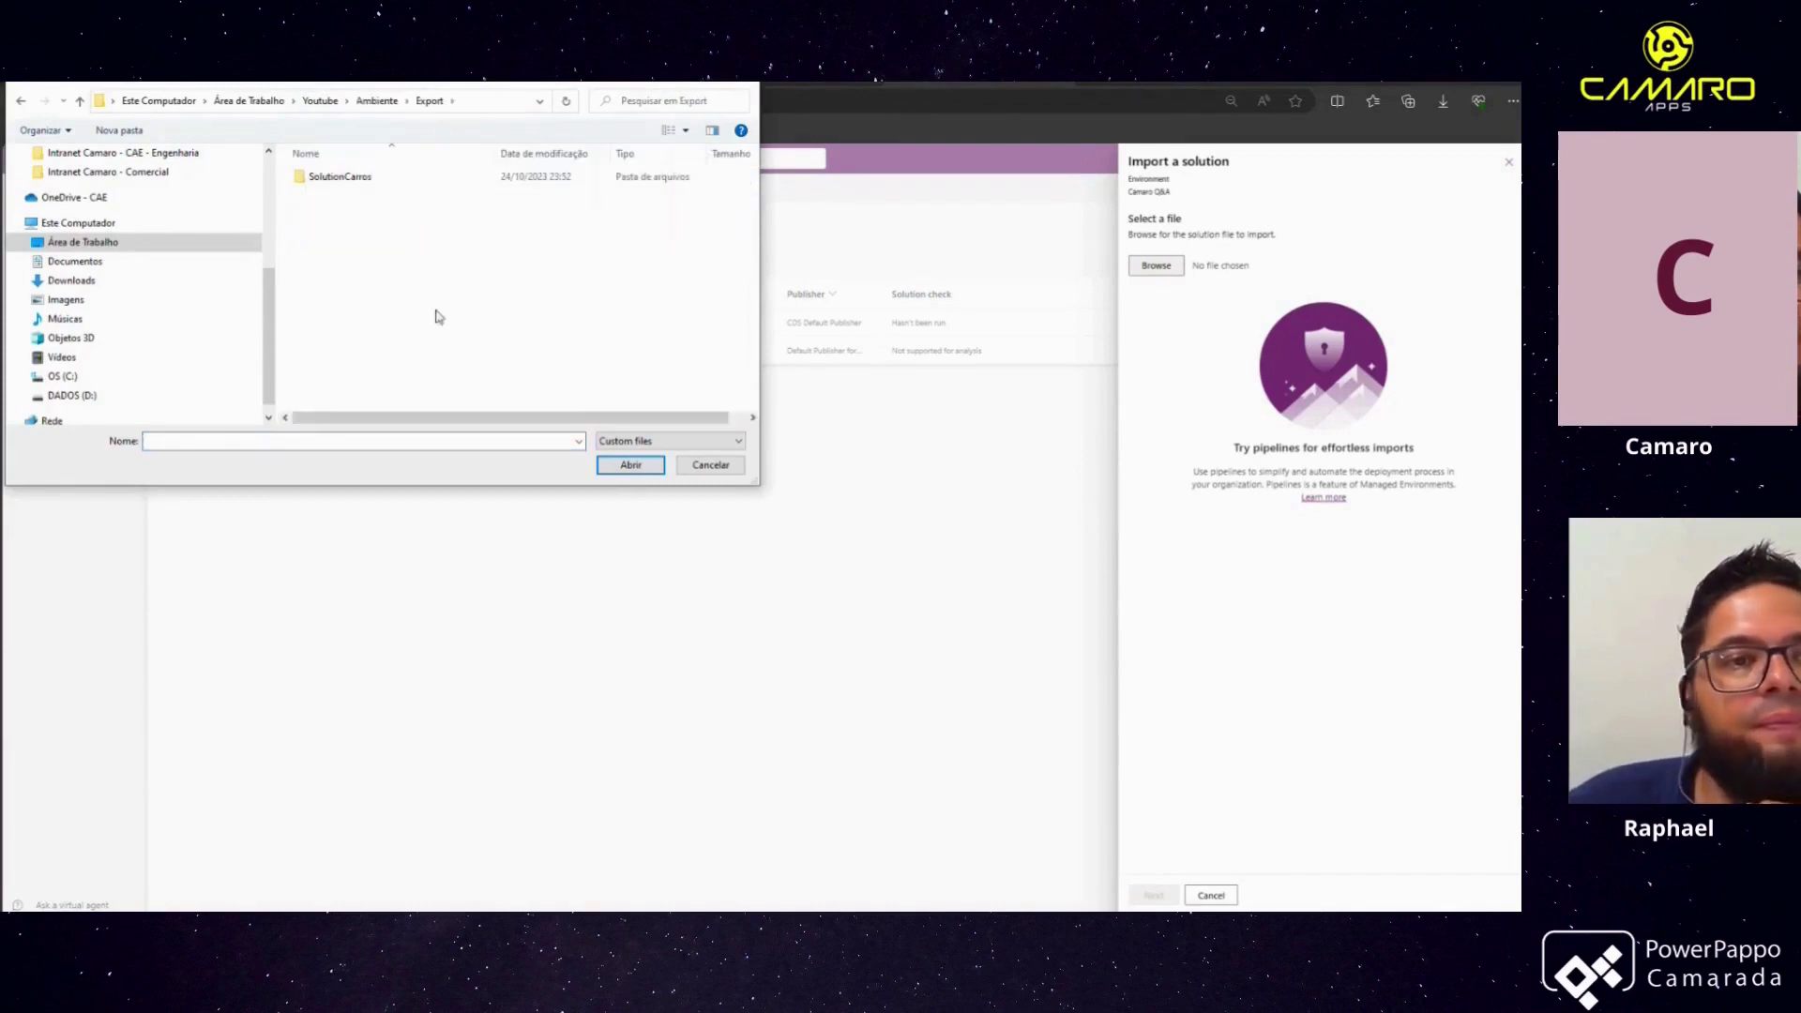
double_click(340, 179)
click(376, 194)
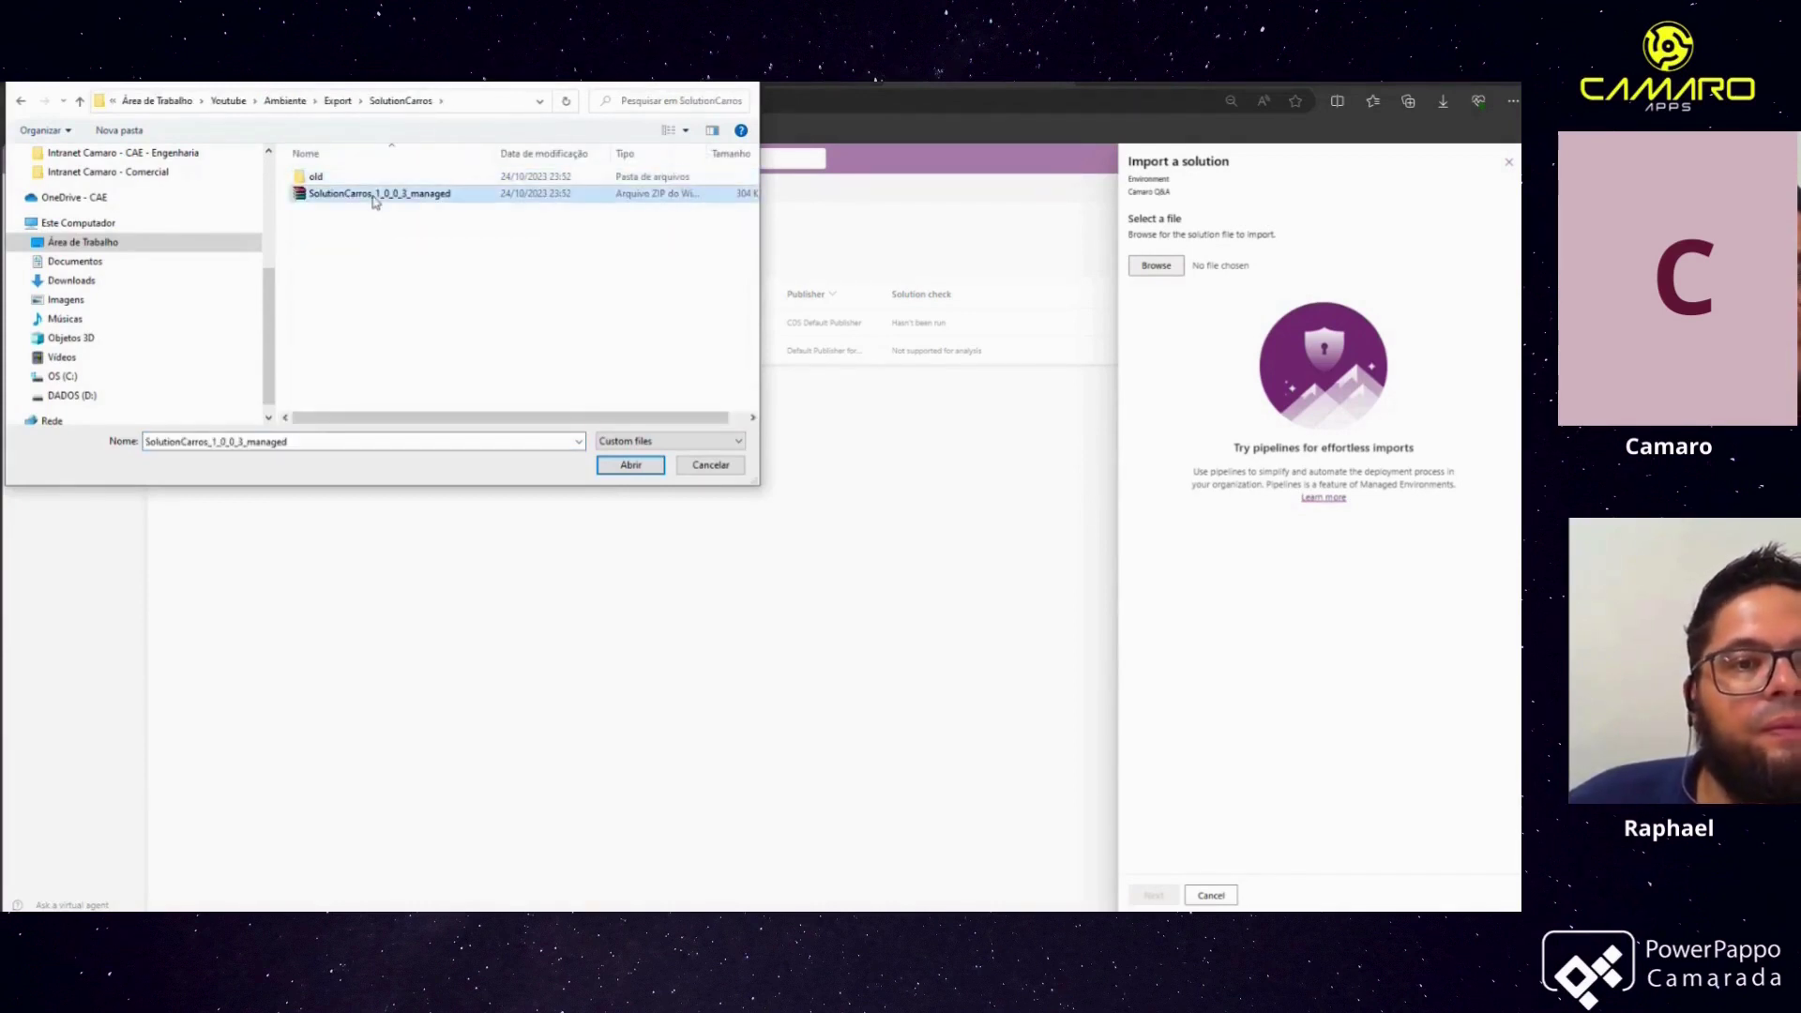
click(662, 465)
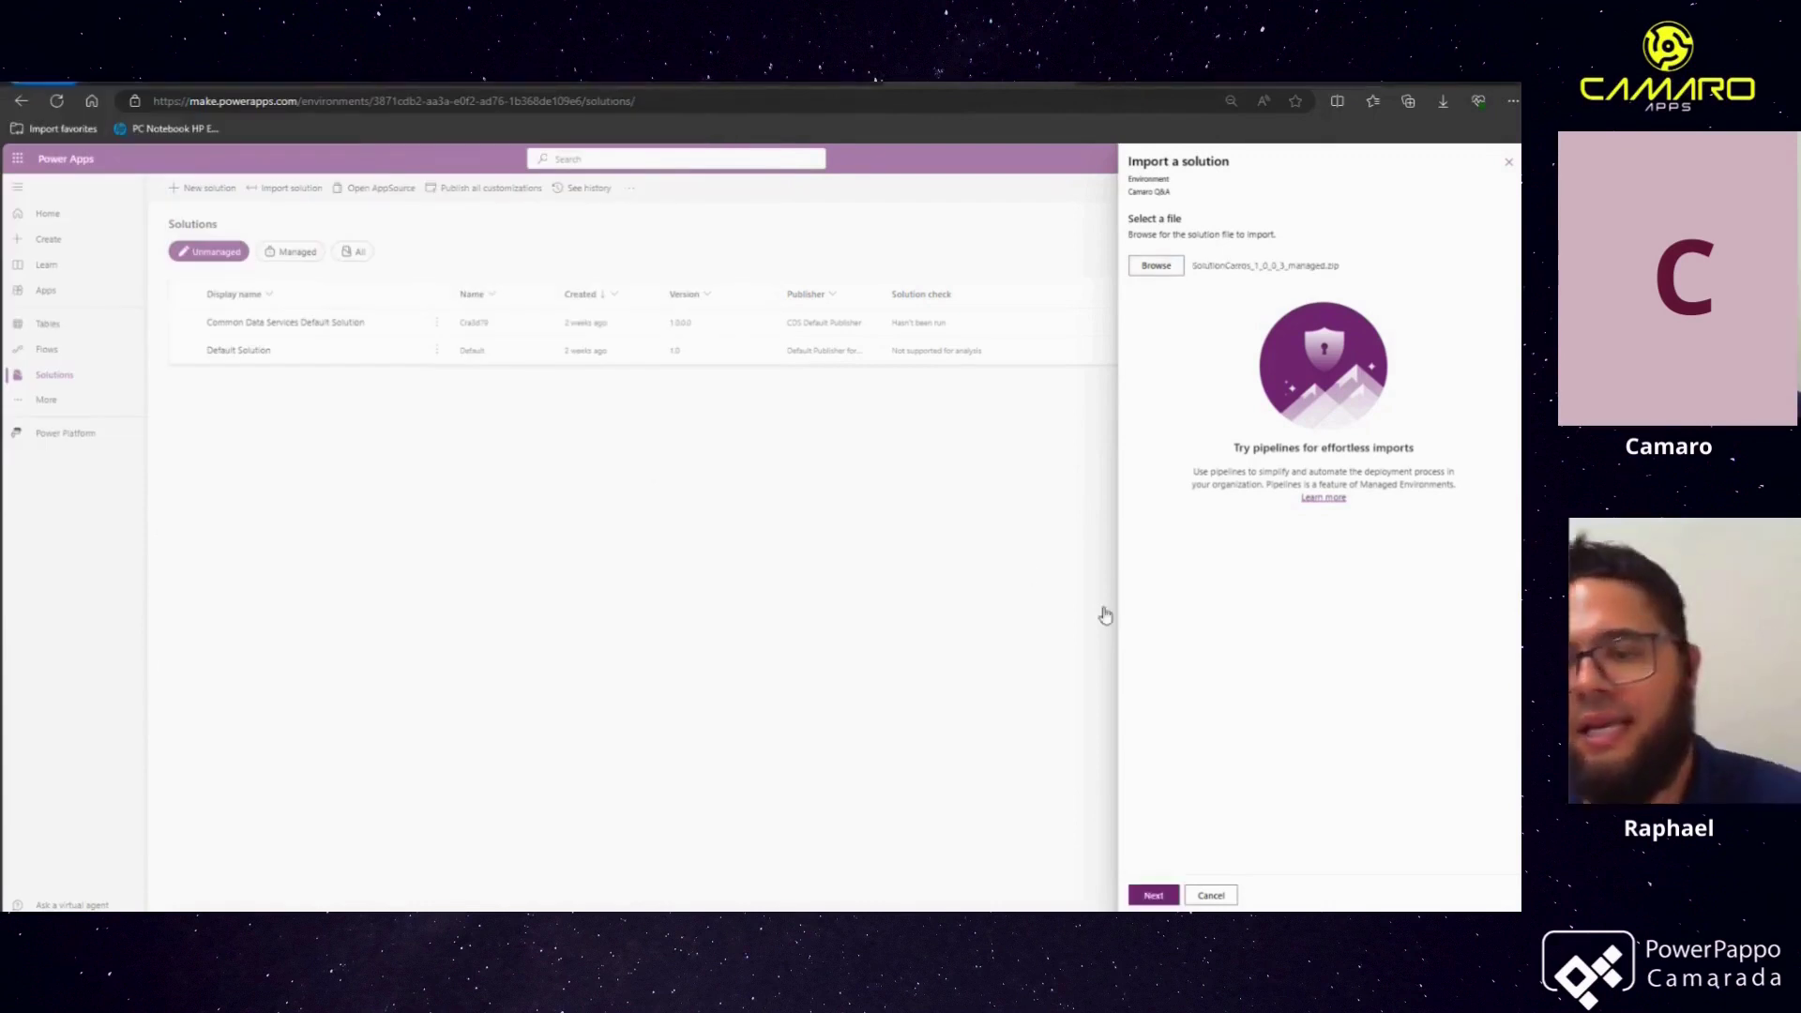
Review the import's version details and advanced settings, and continue with the Upgrade solution action
click(1156, 895)
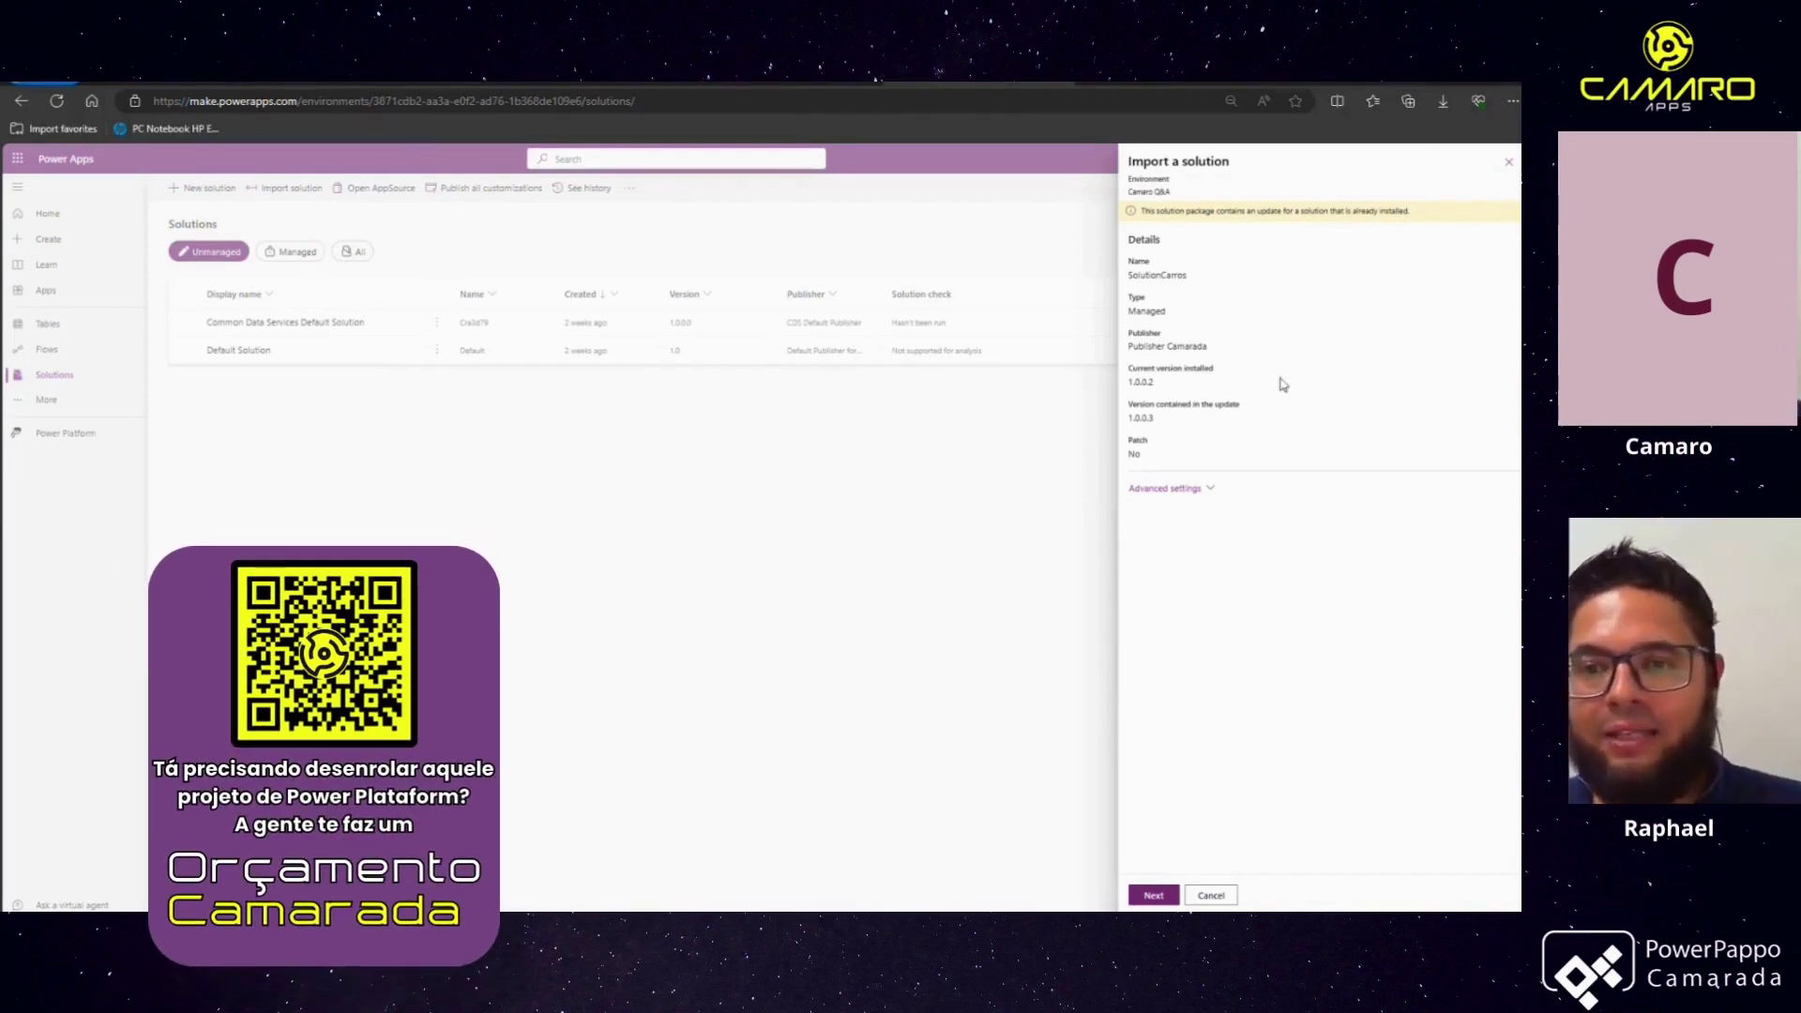
drag(1155, 418, 1127, 427)
click(1210, 489)
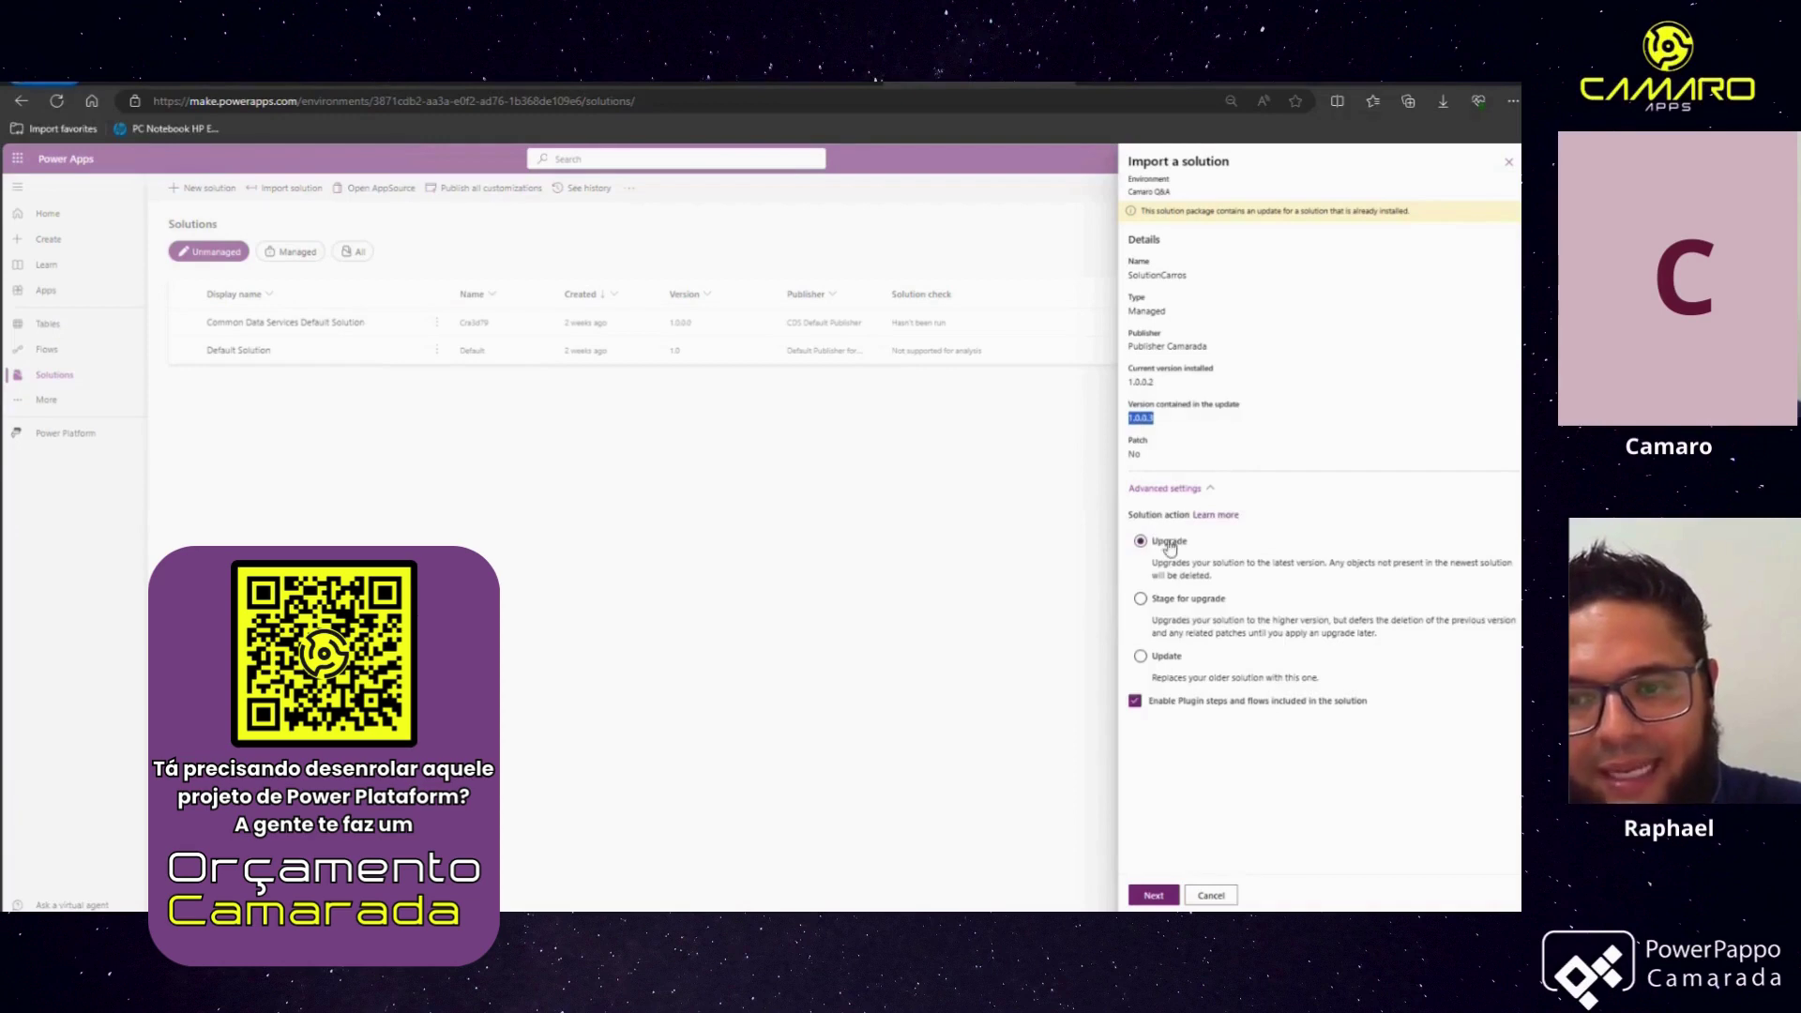
click(1210, 489)
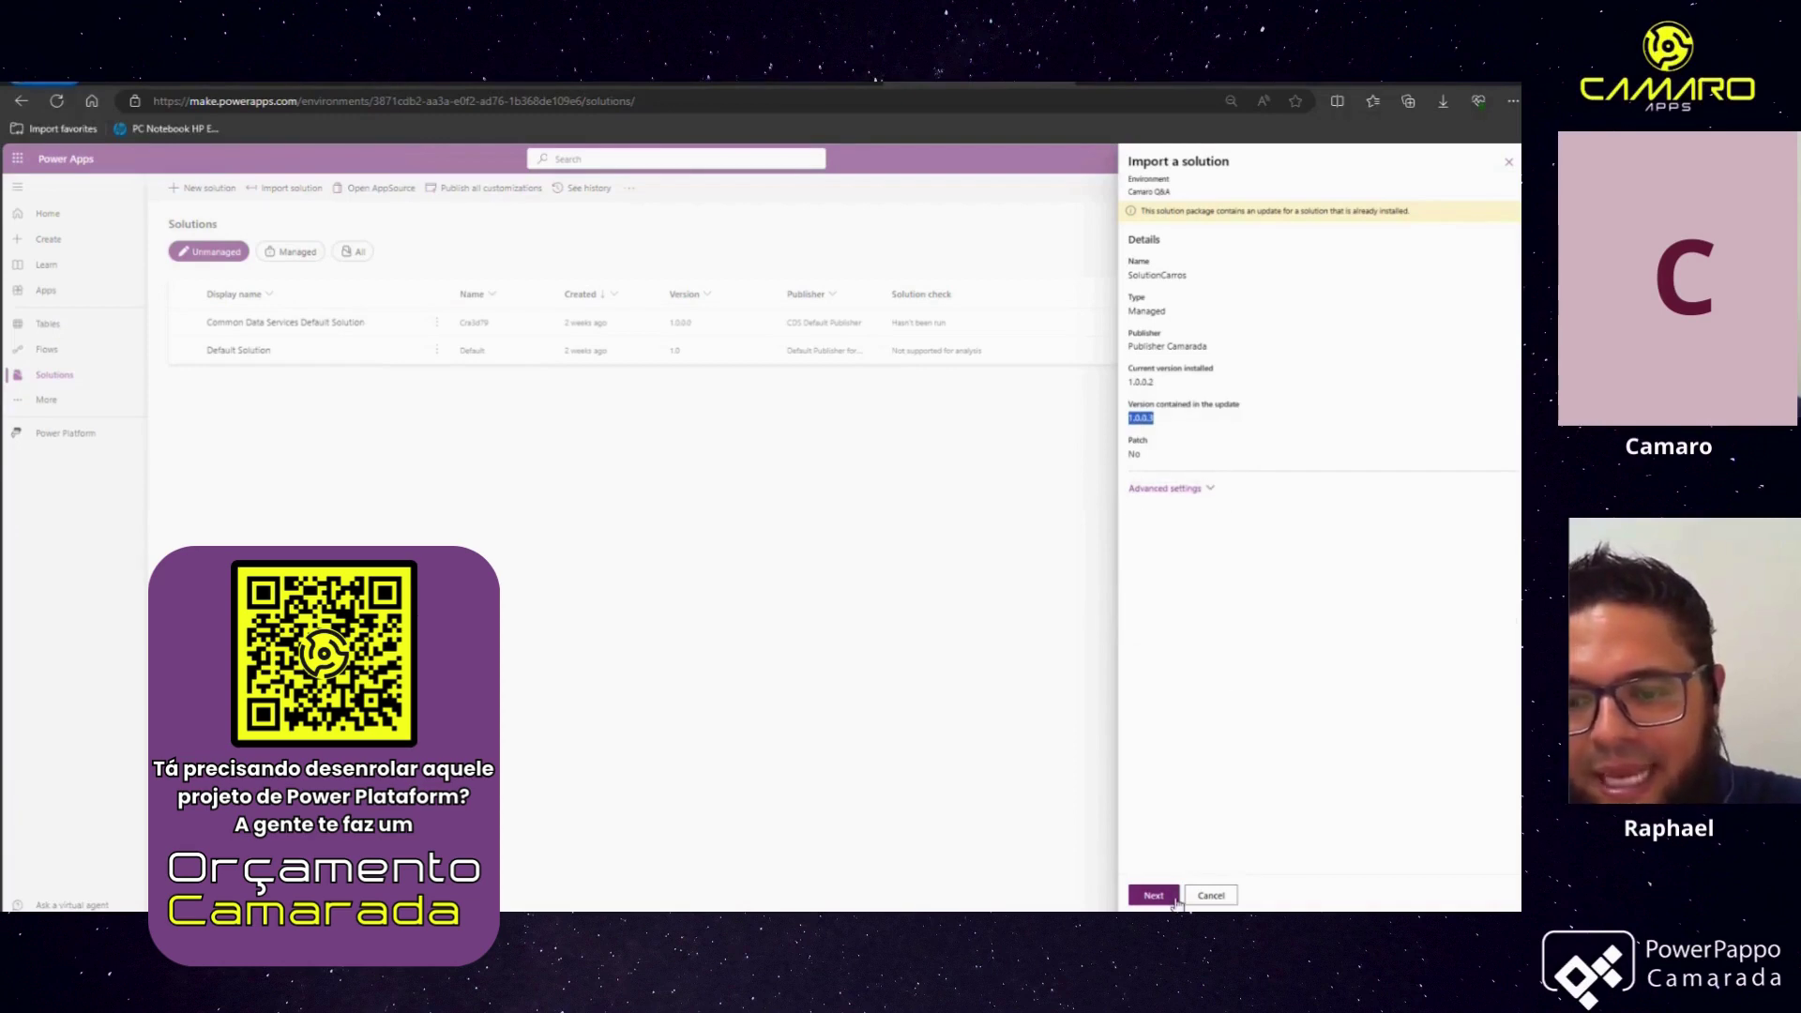
click(1164, 901)
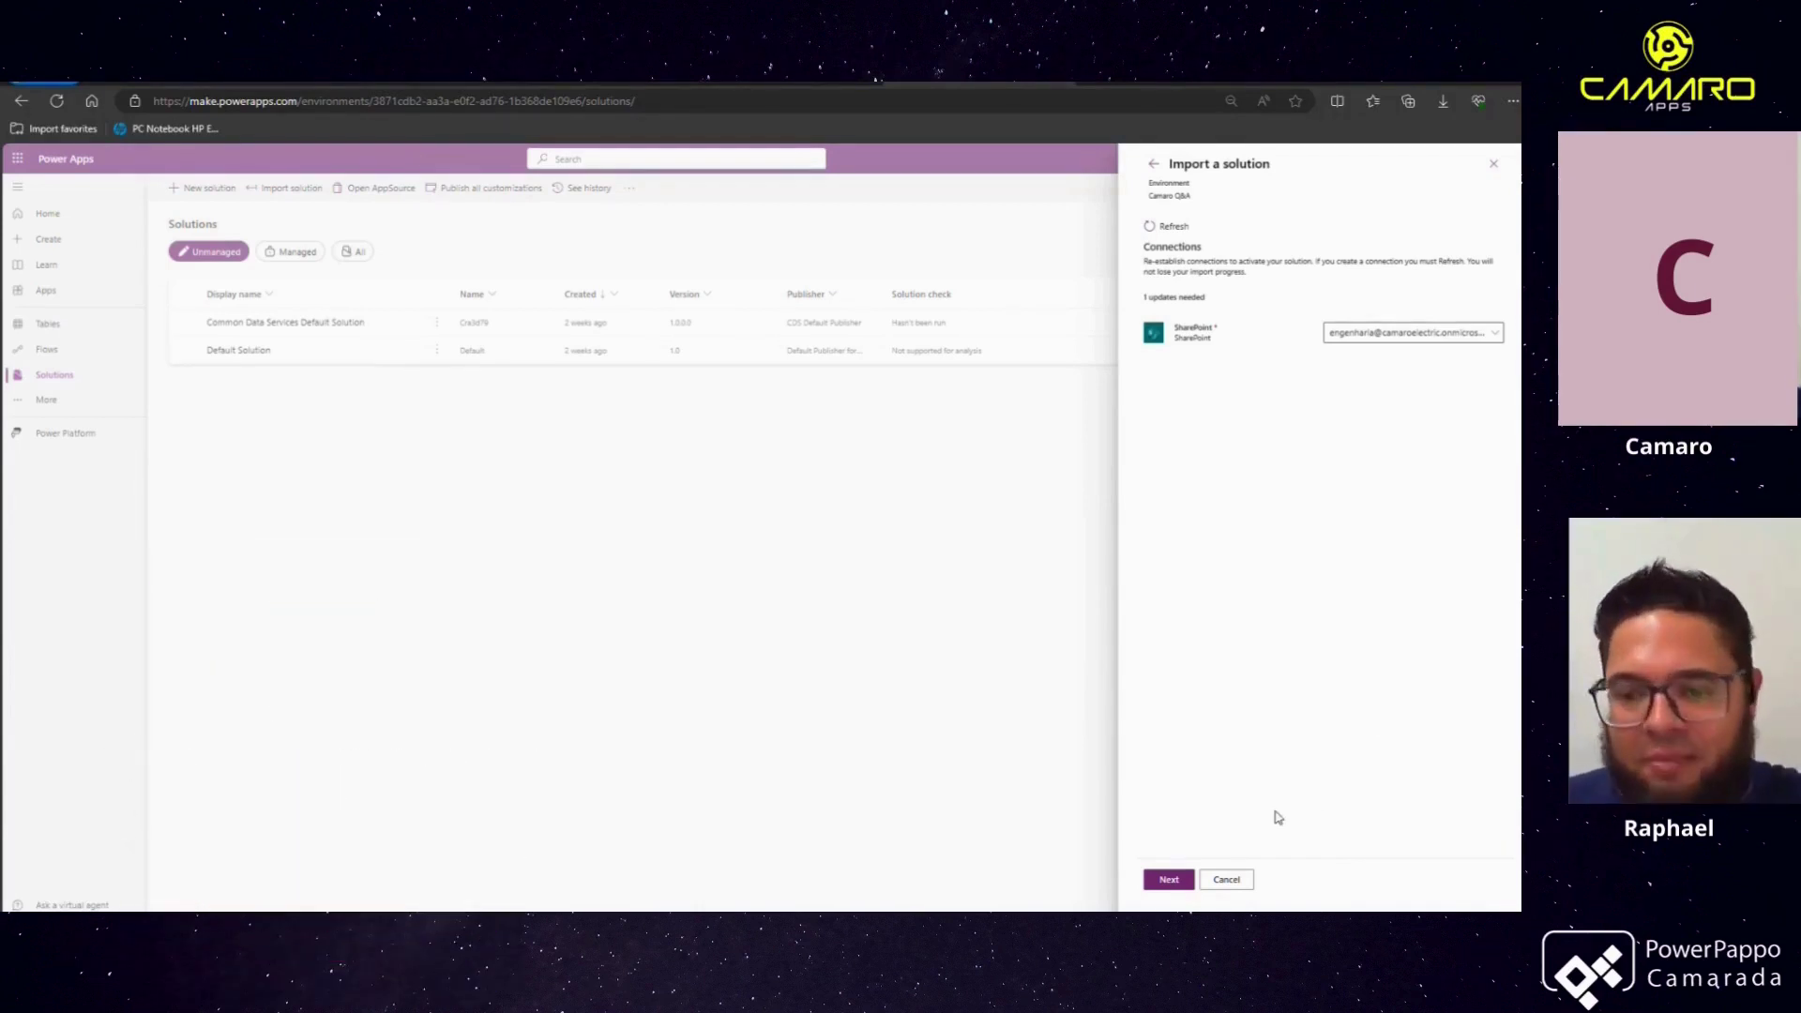
Accept the existing SharePoint connection and set the varAmbienteCamarada_Site environment variable to the Q&A site
click(1170, 880)
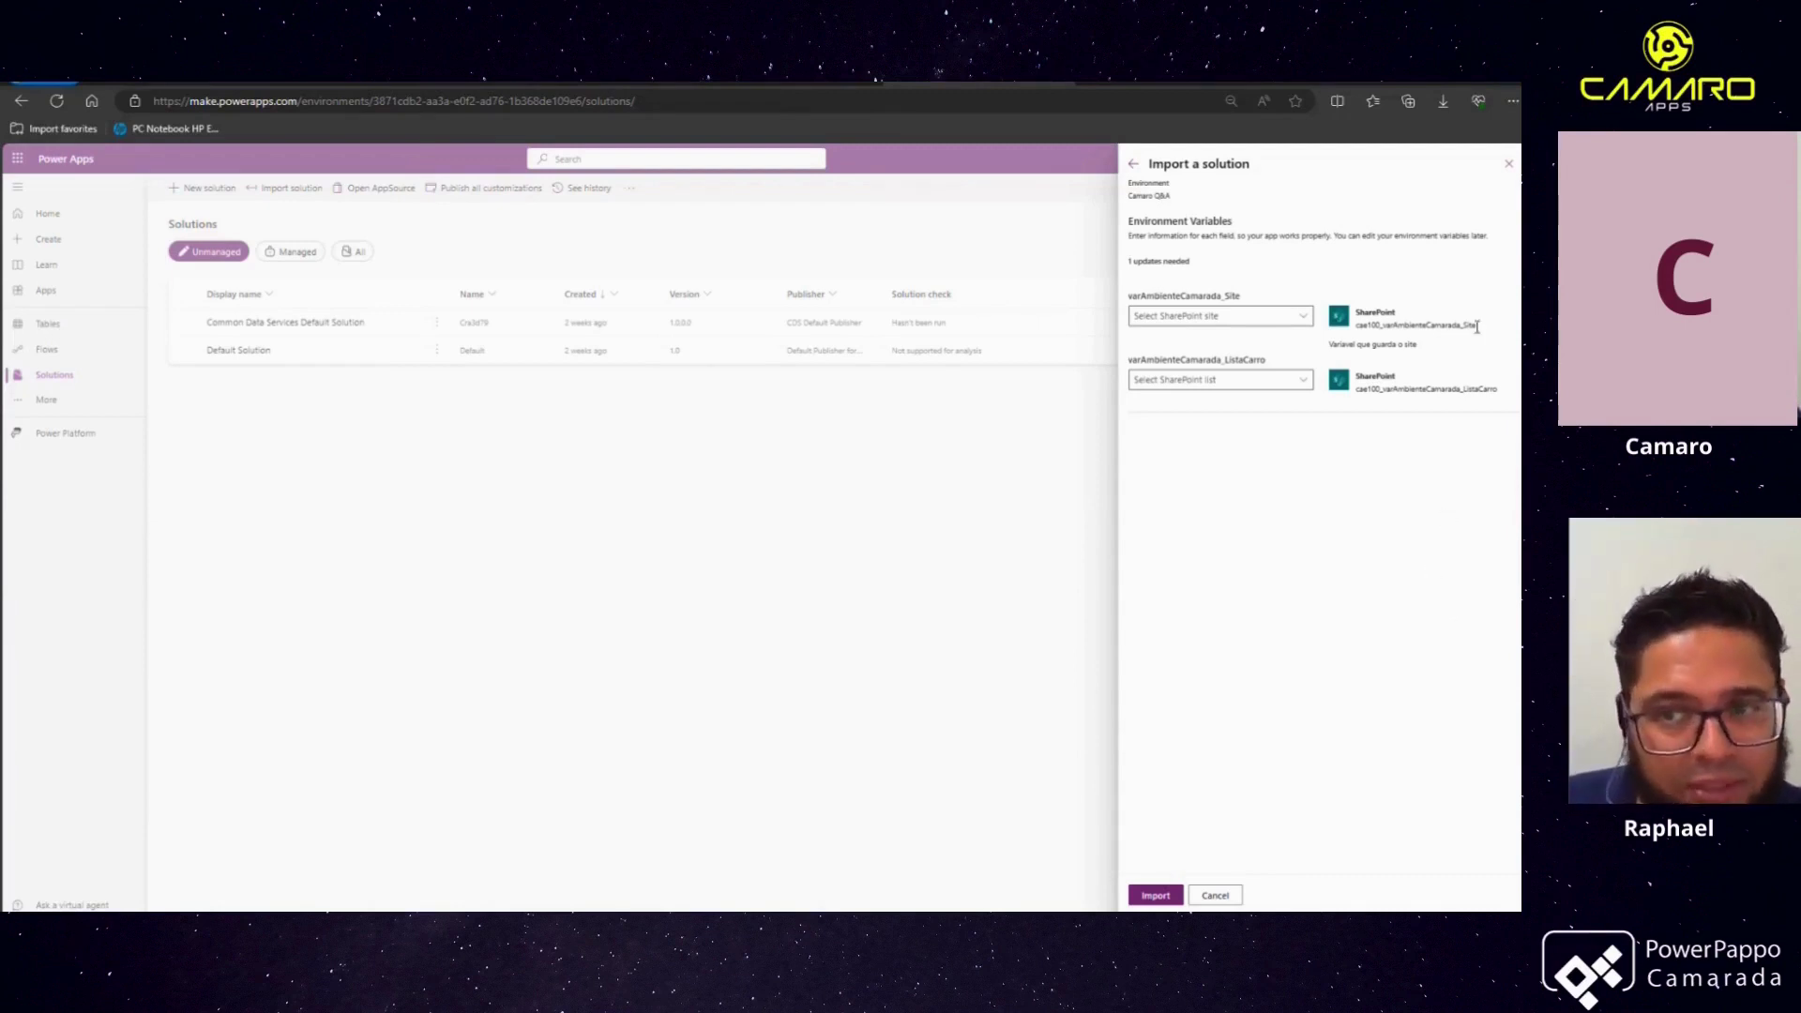
click(1299, 316)
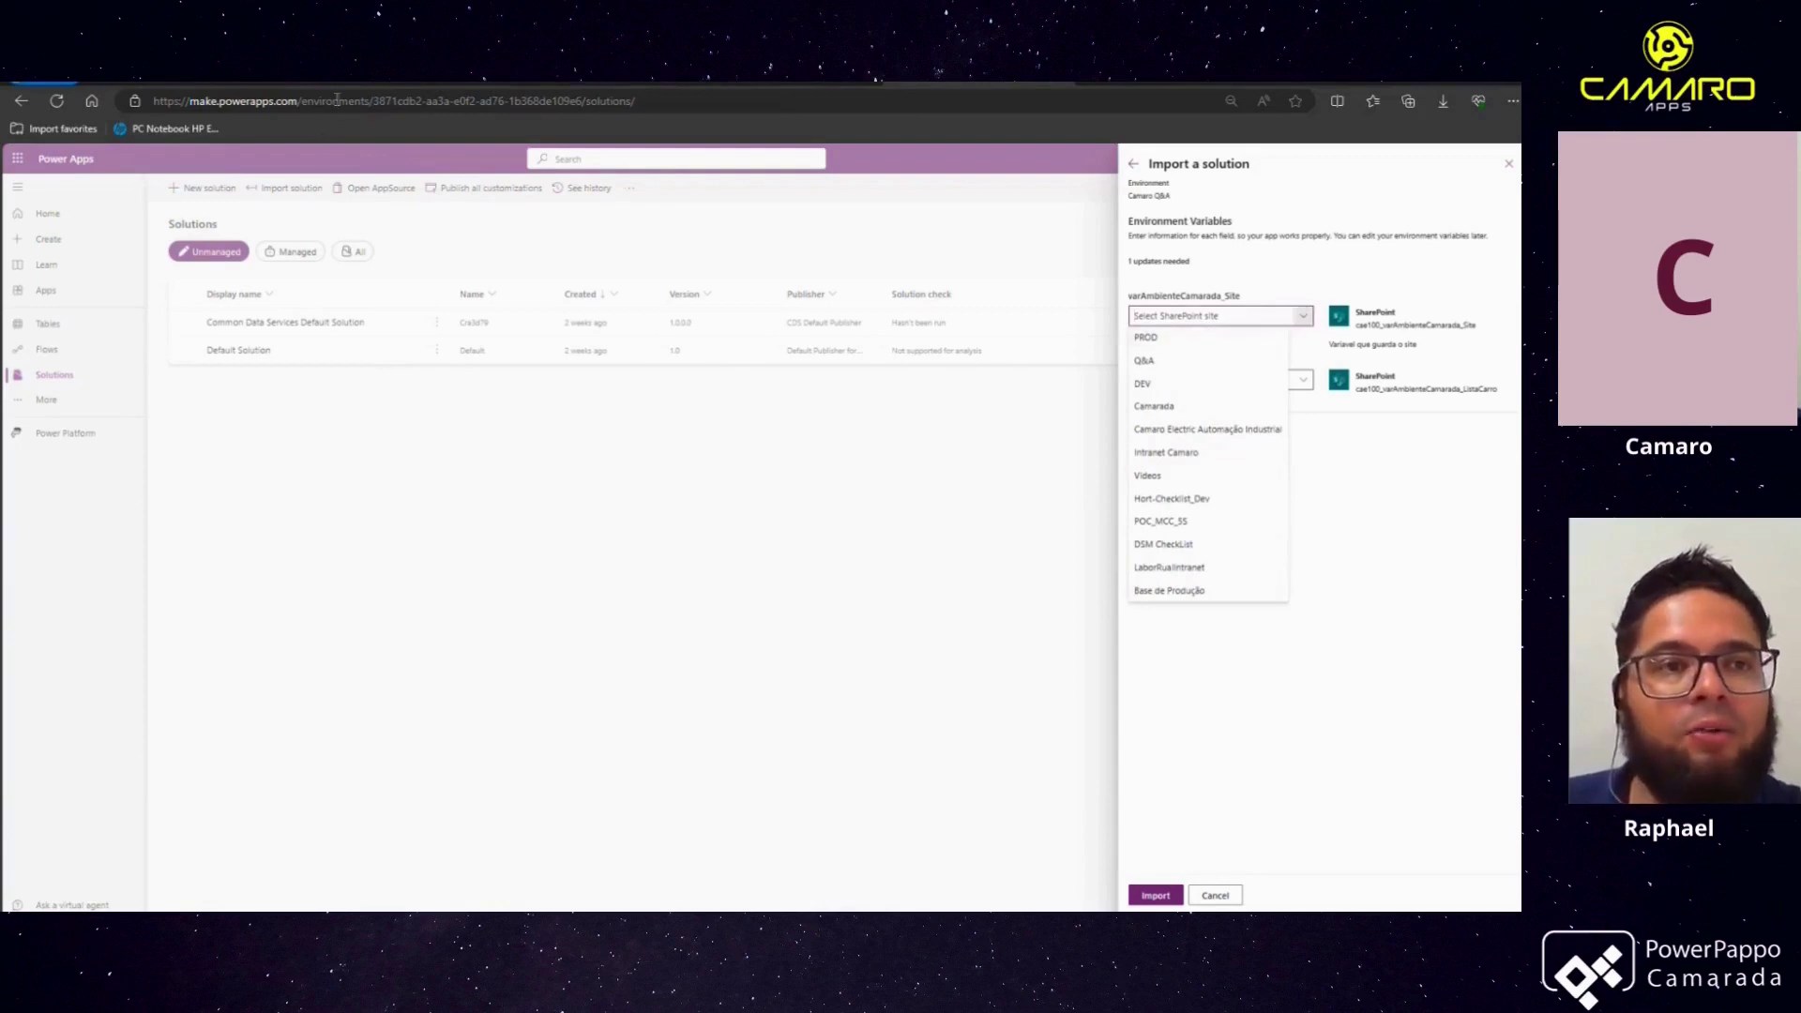
click(1194, 364)
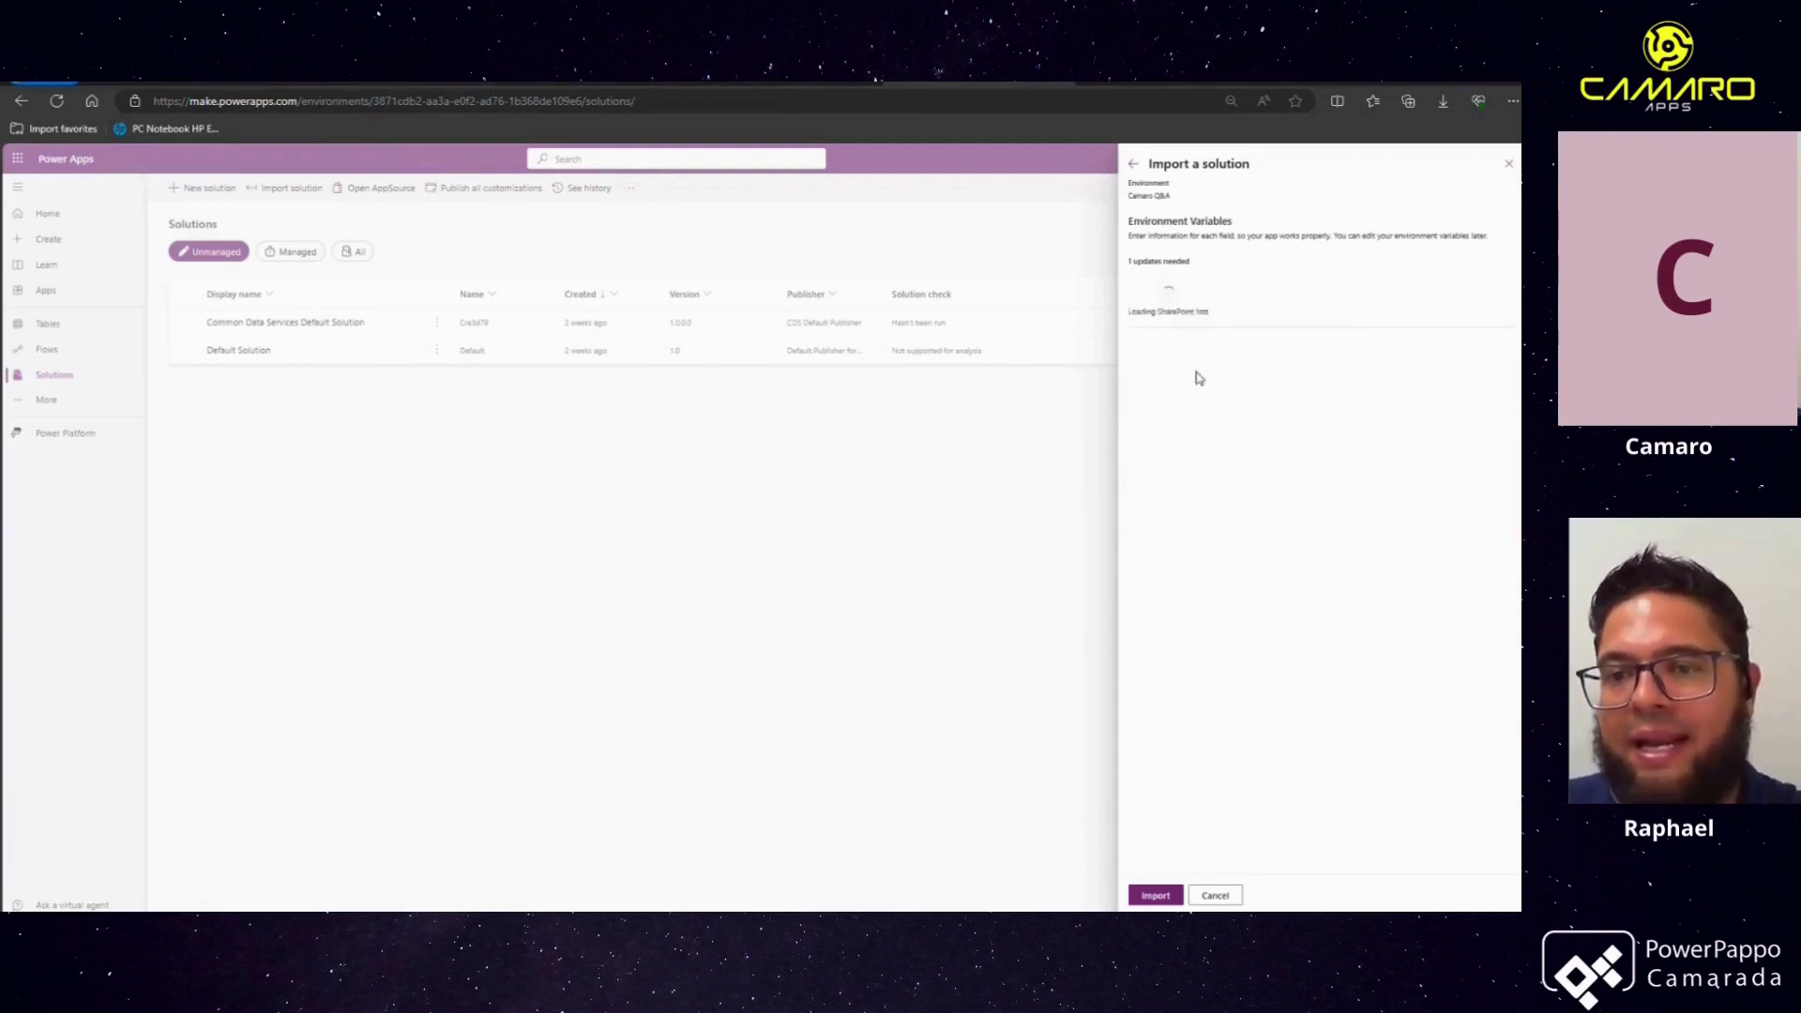
Switch to SharePoint, leave the PROD site and list the subsites of the Camarada site
click(338, 114)
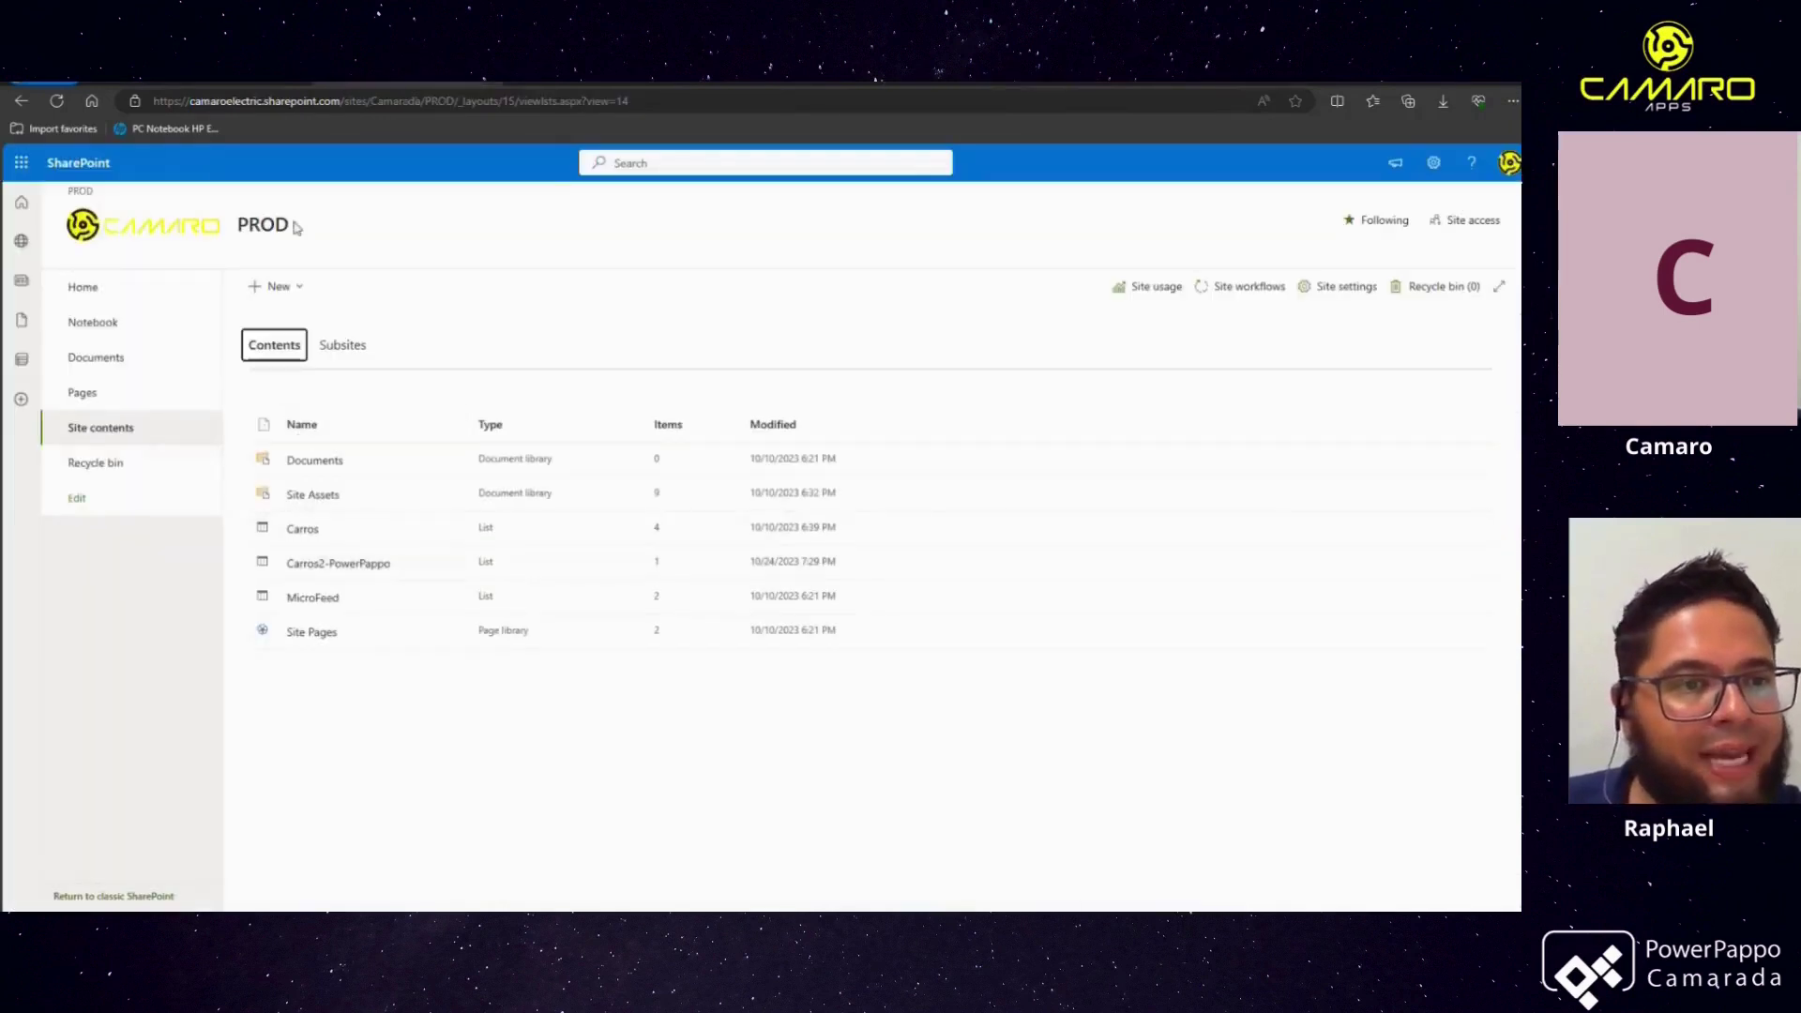
click(19, 101)
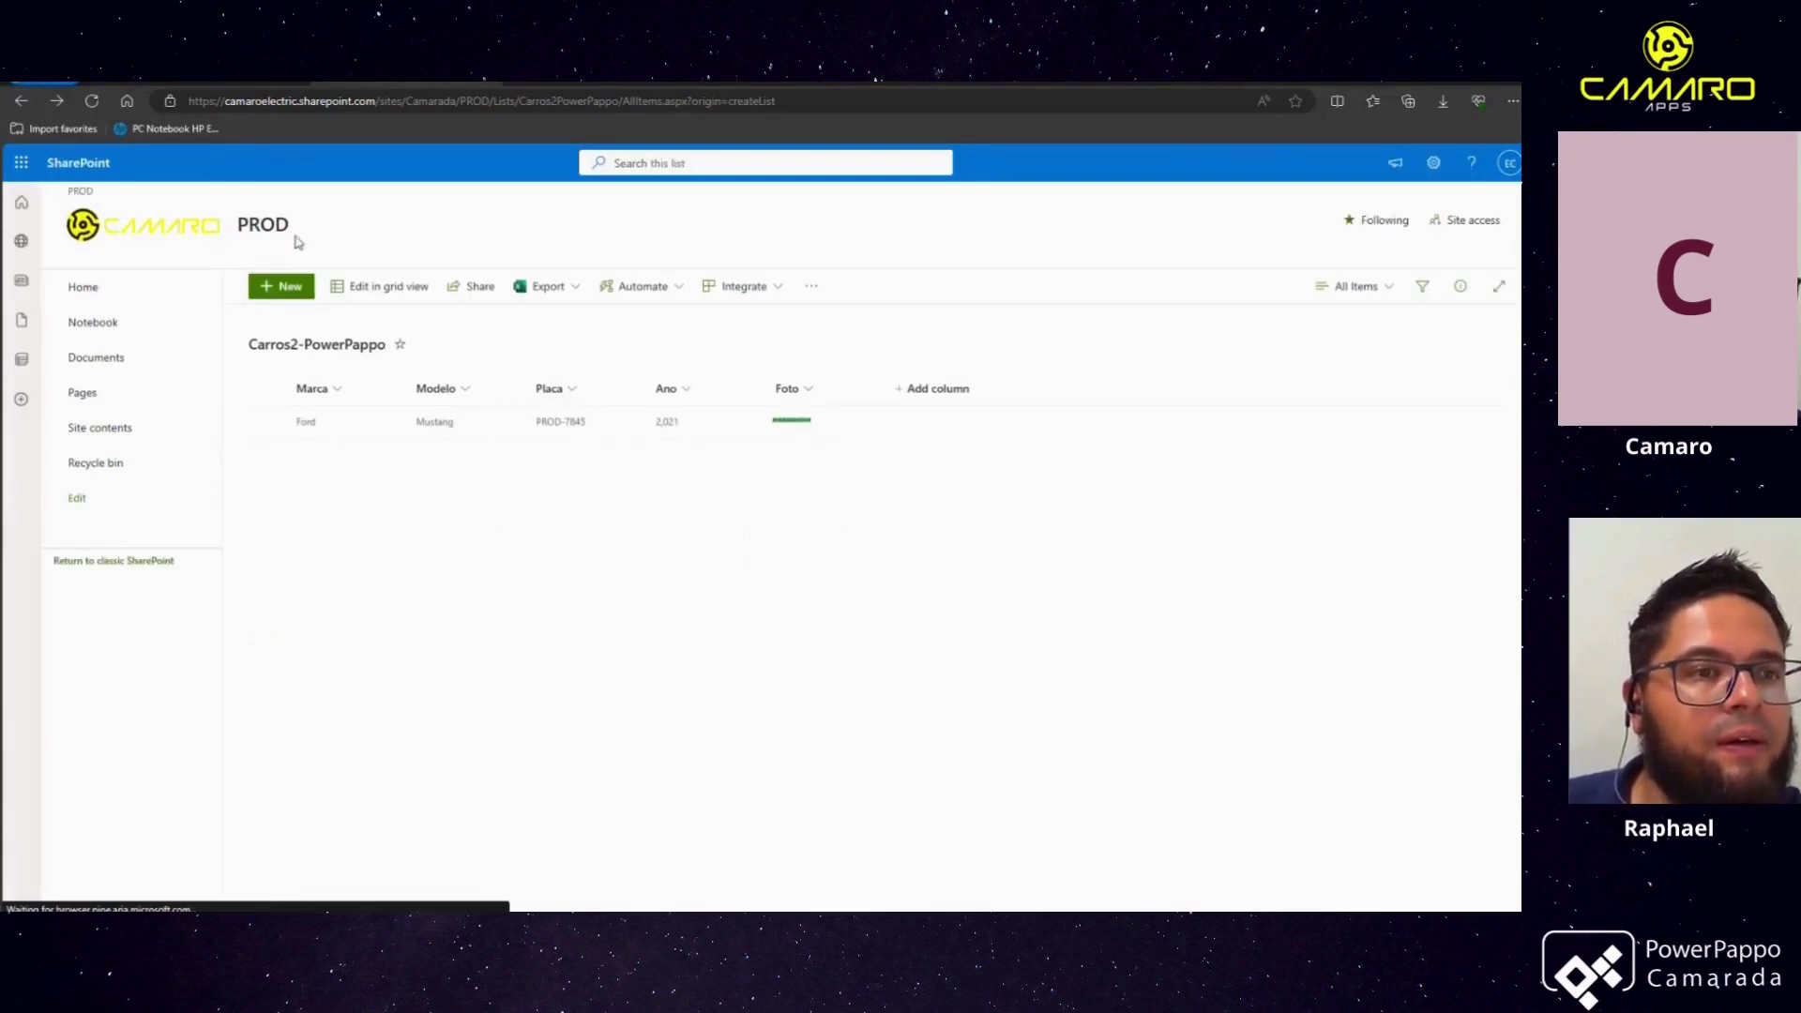
click(20, 101)
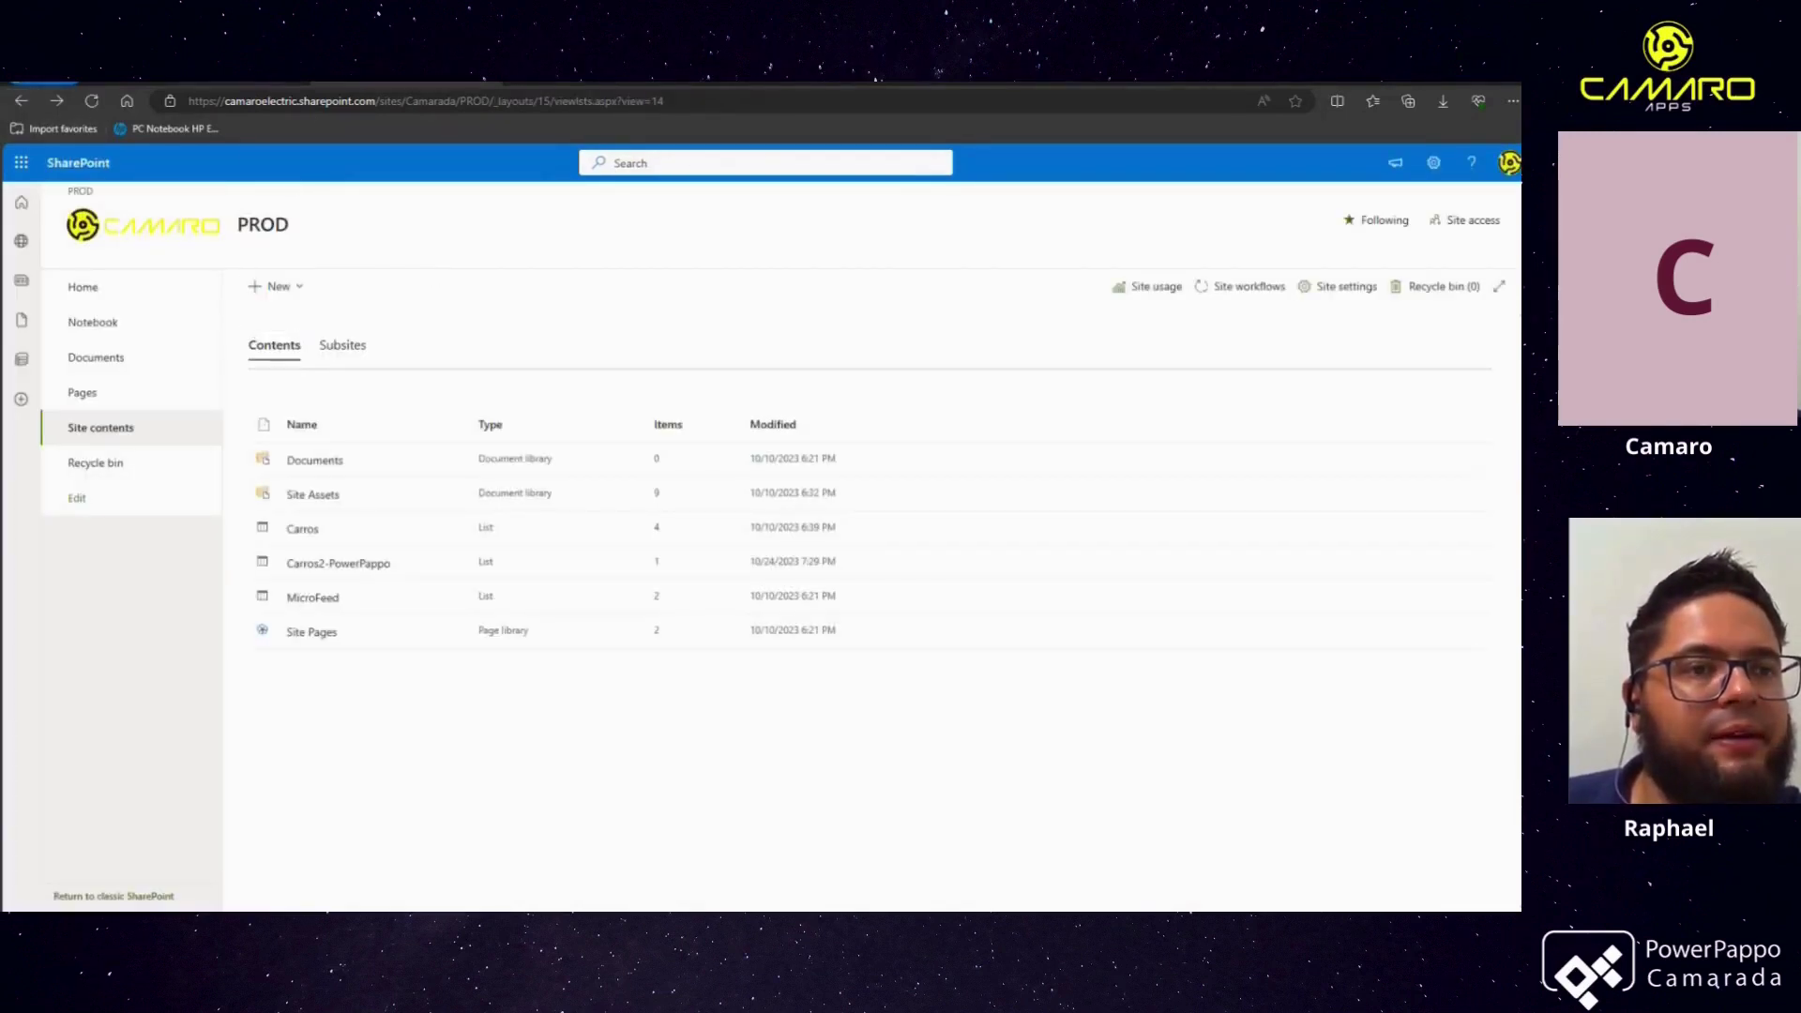
key(alt+Left)
click(56, 387)
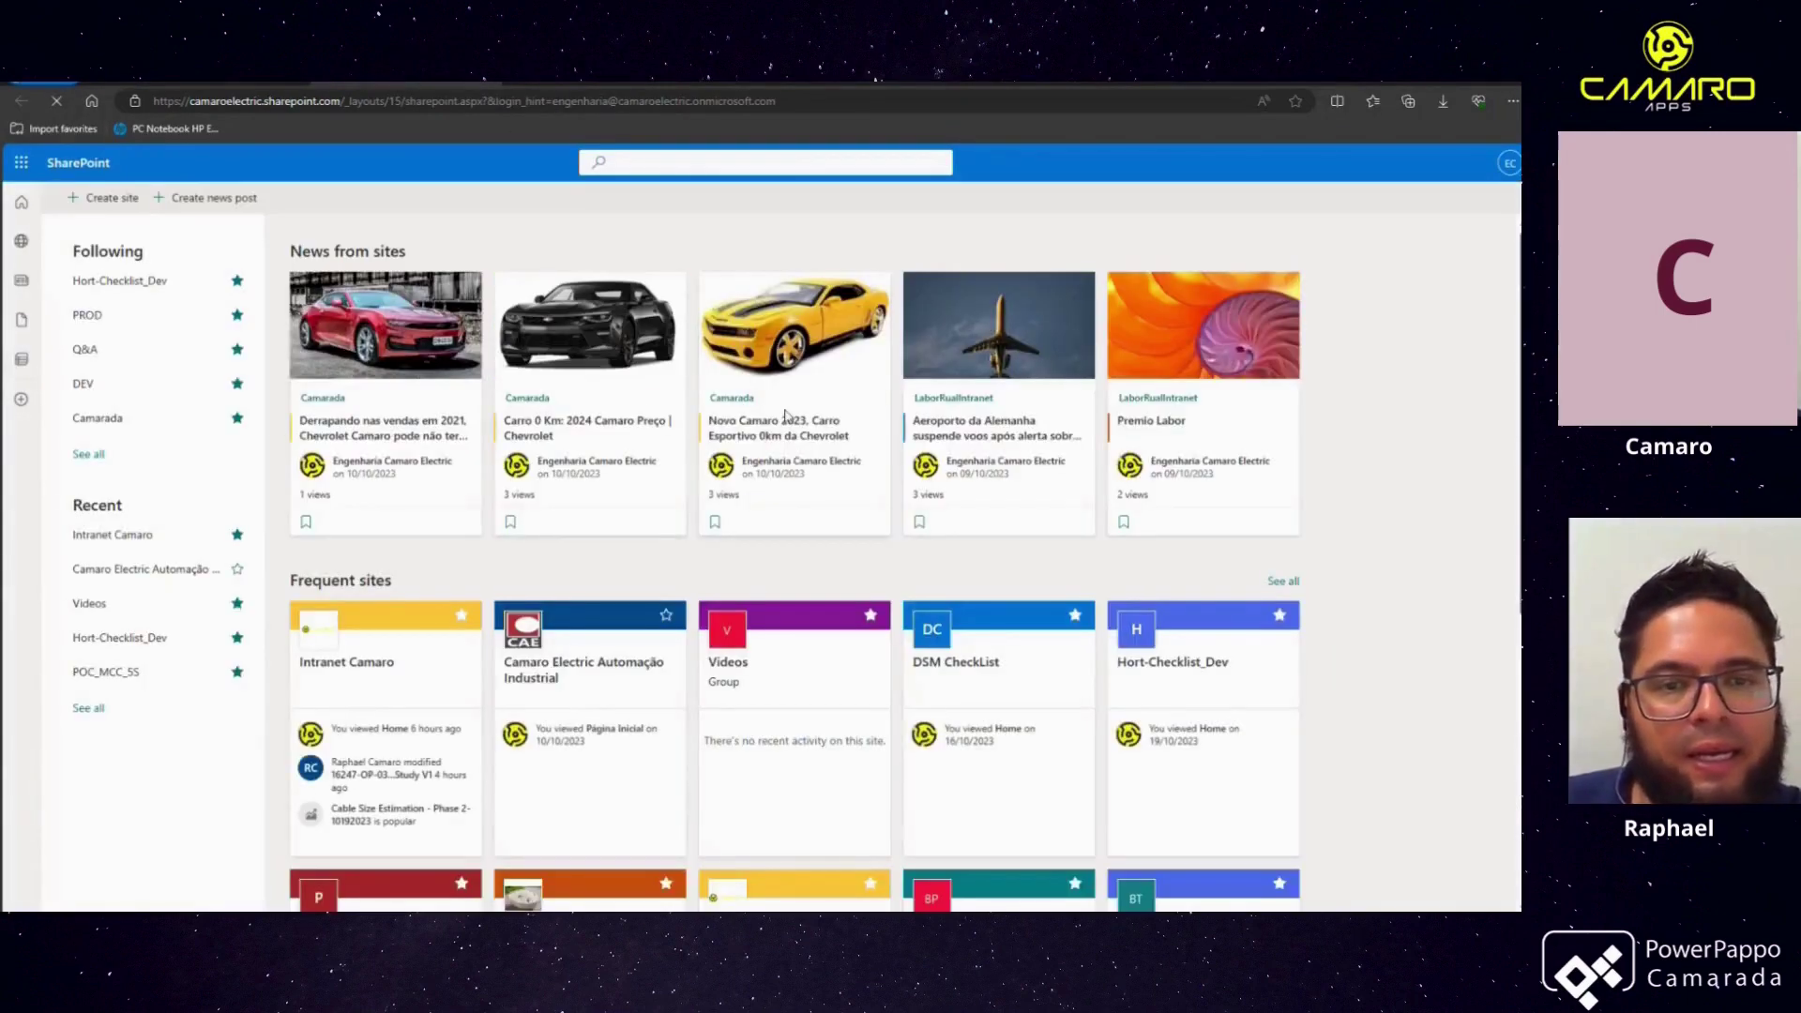
click(531, 402)
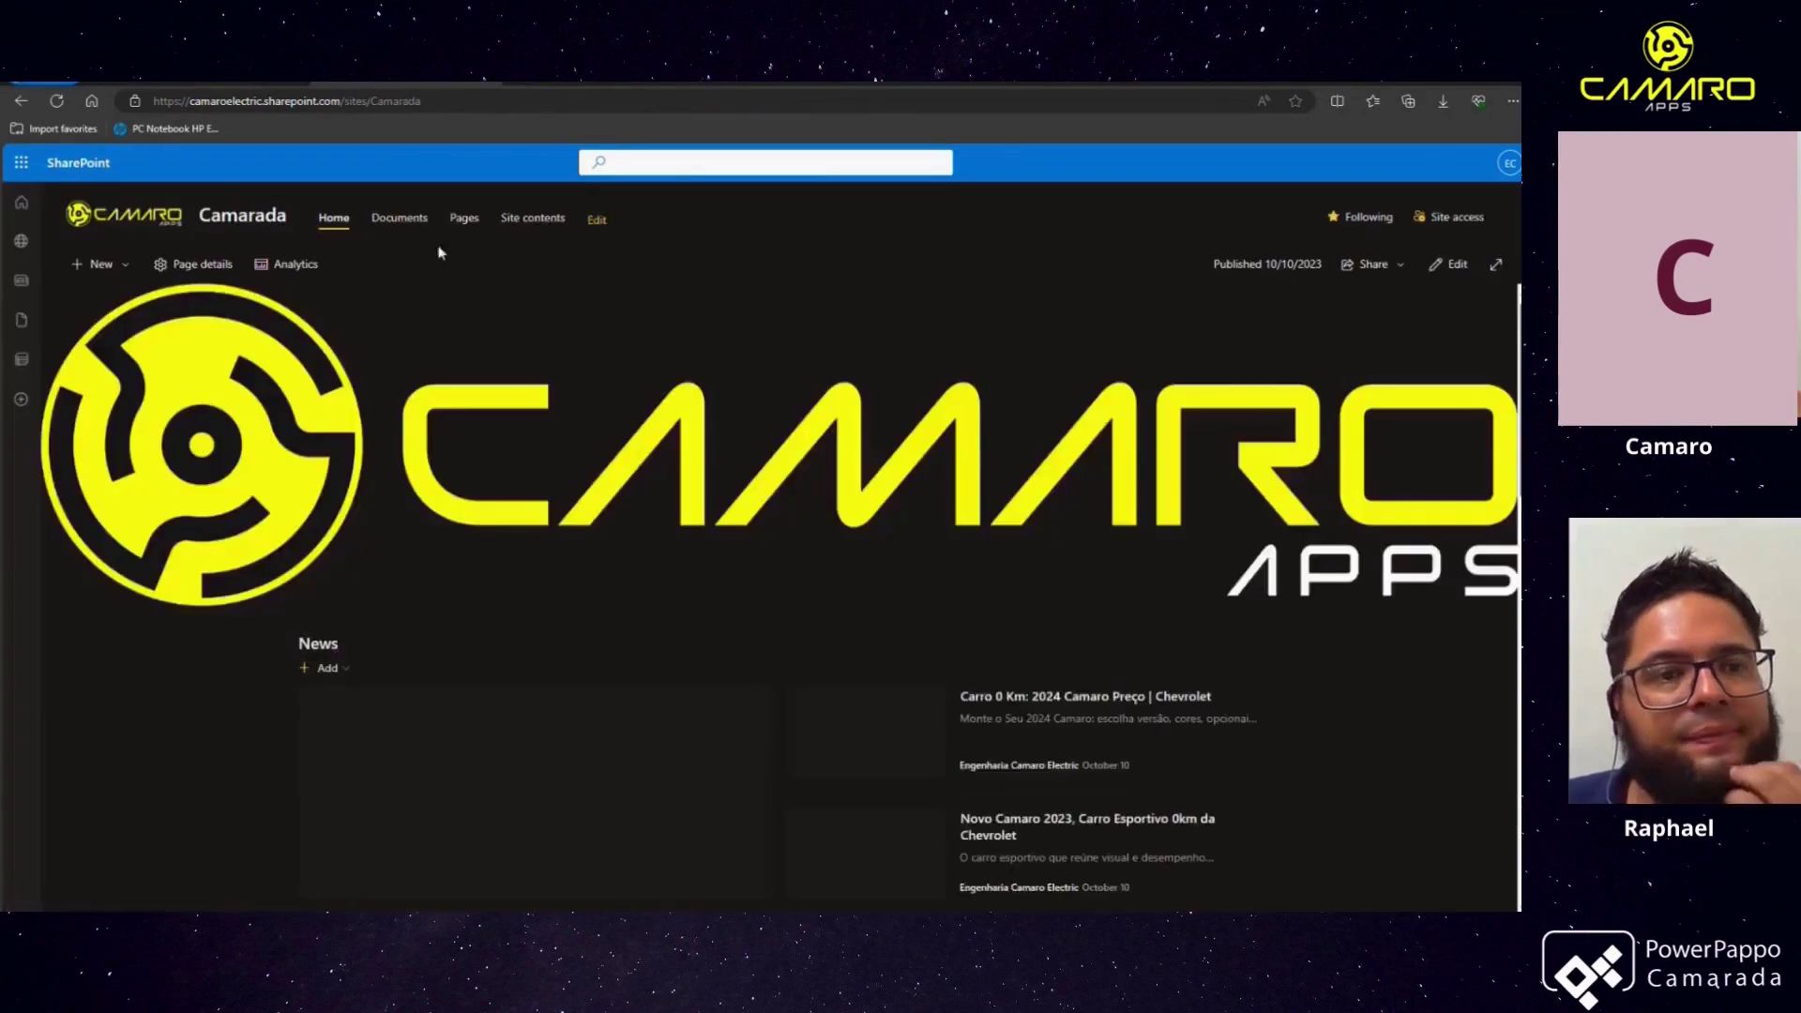
click(533, 219)
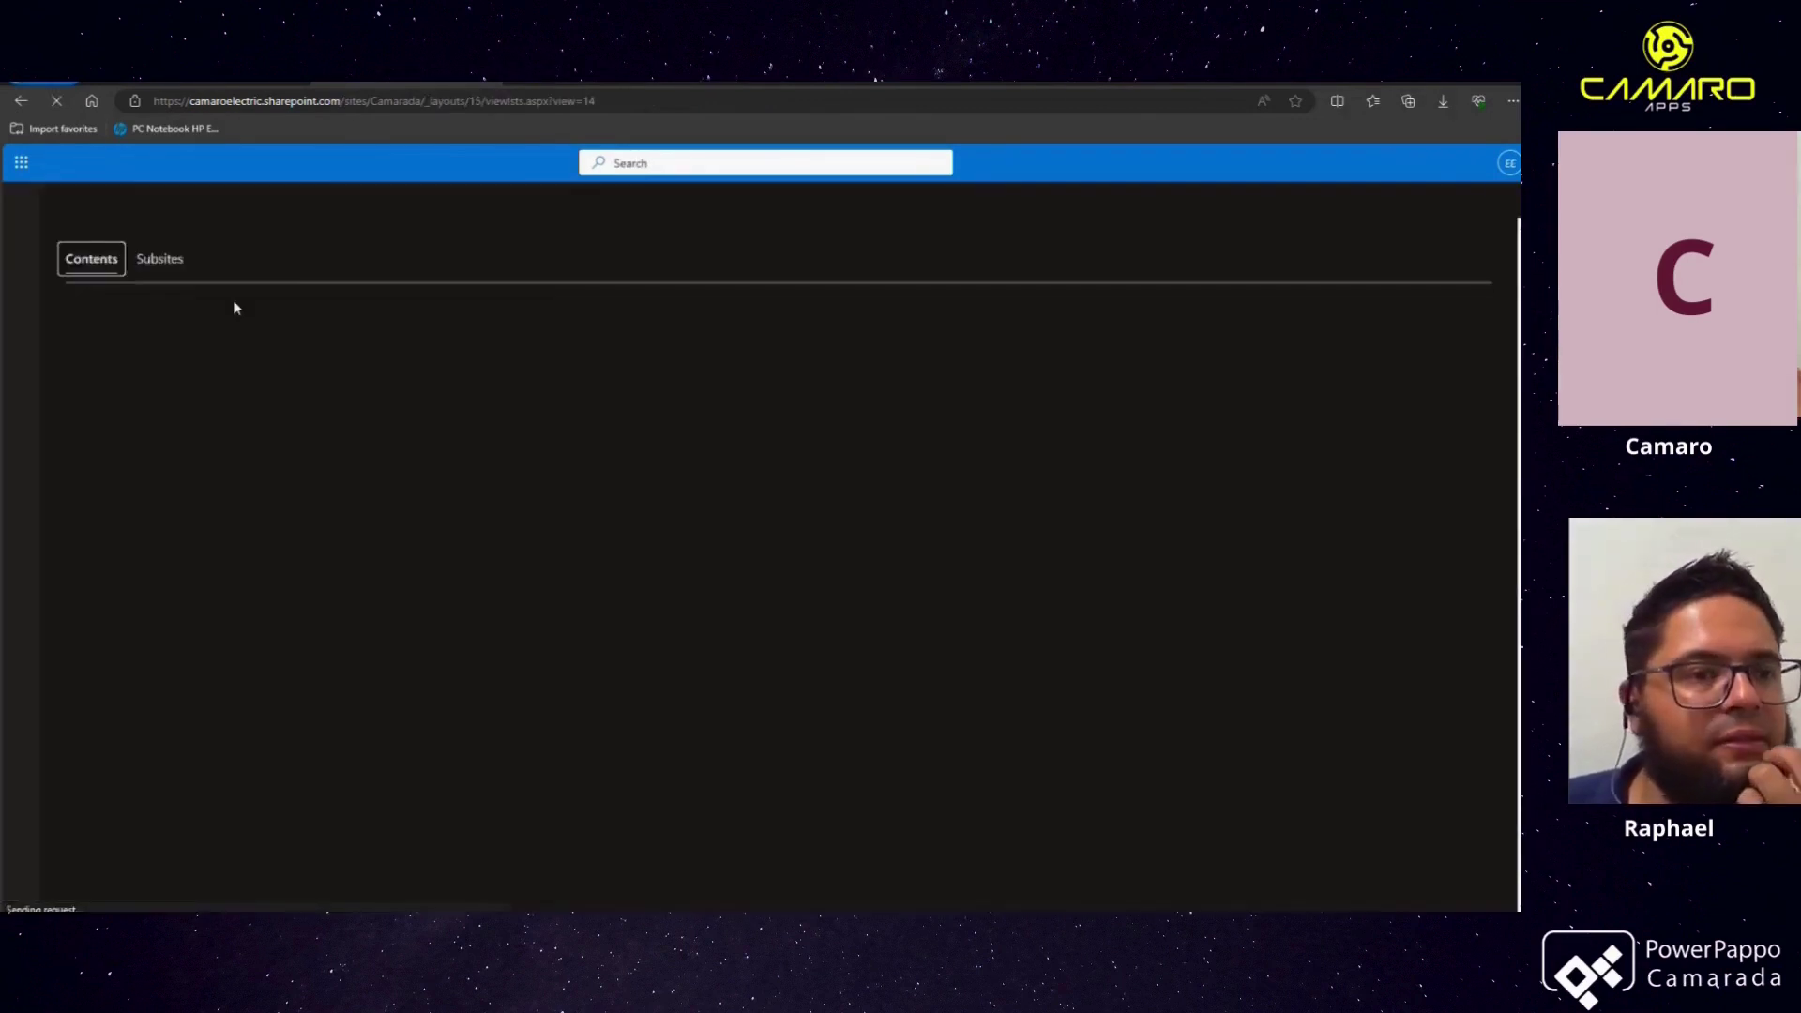
click(159, 322)
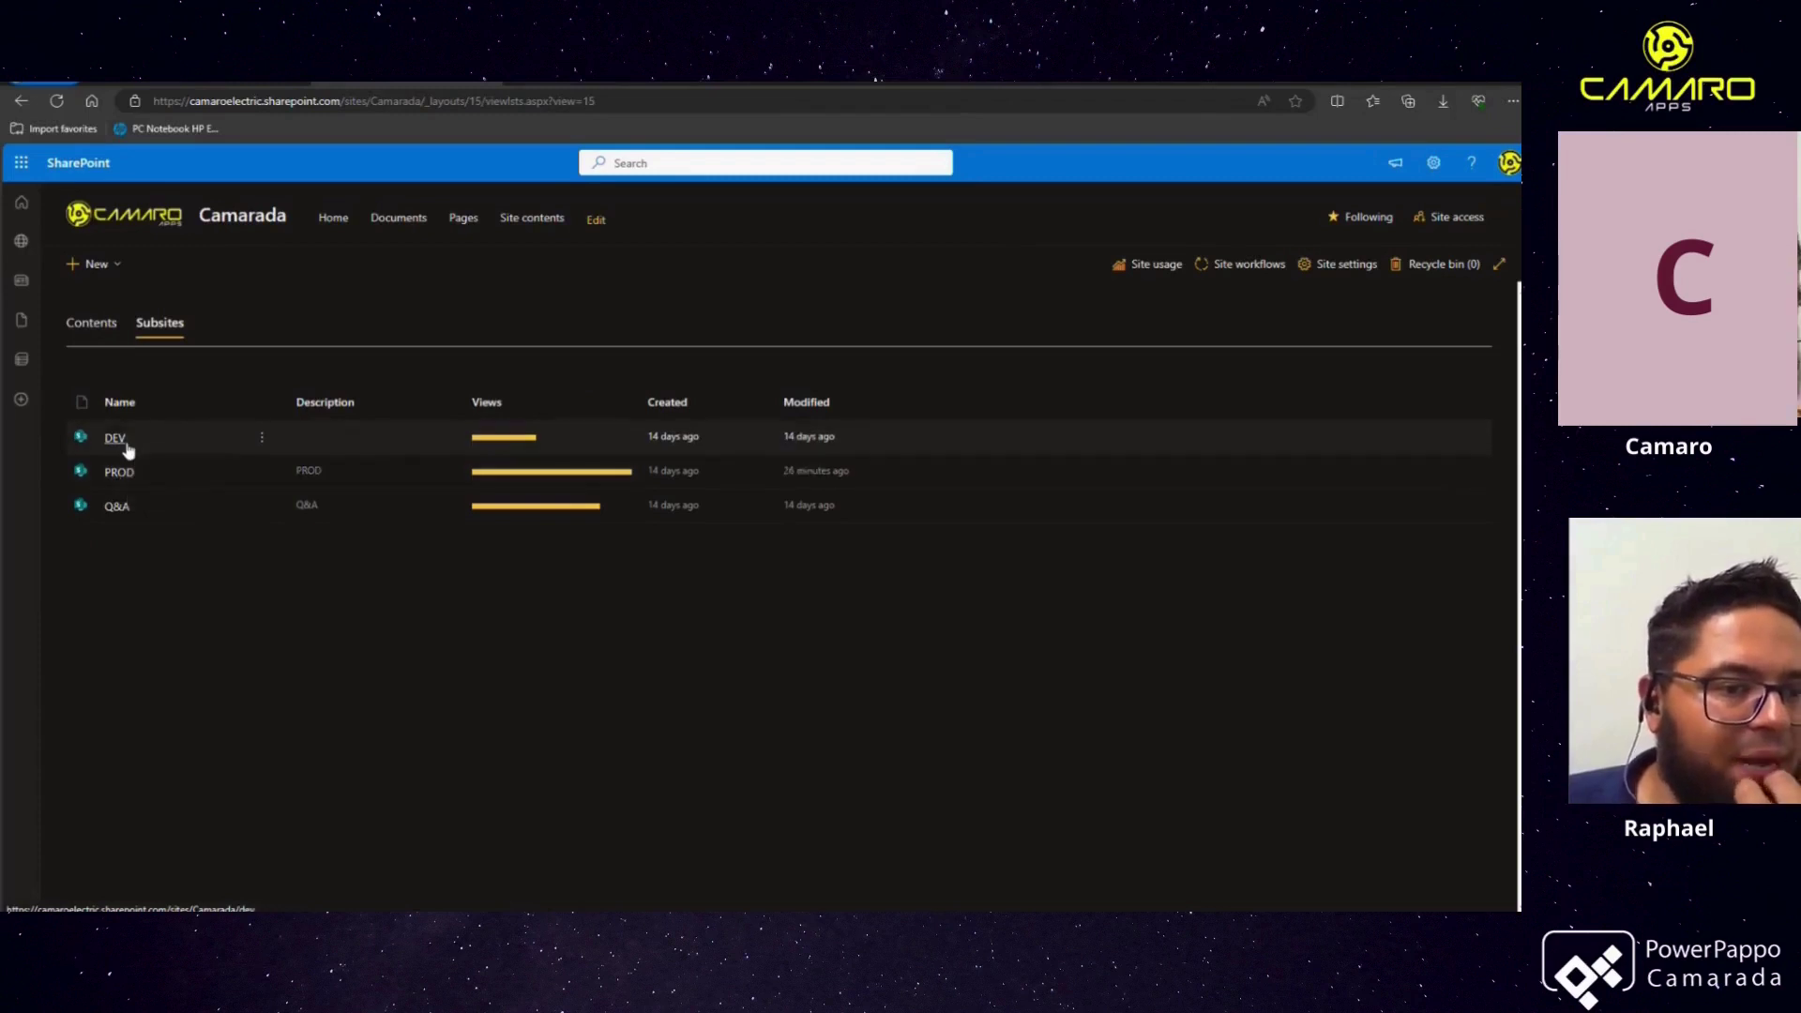
Open the Carros list on the Q&A subsite to check its records, and return to the solution import in Power Apps
click(119, 510)
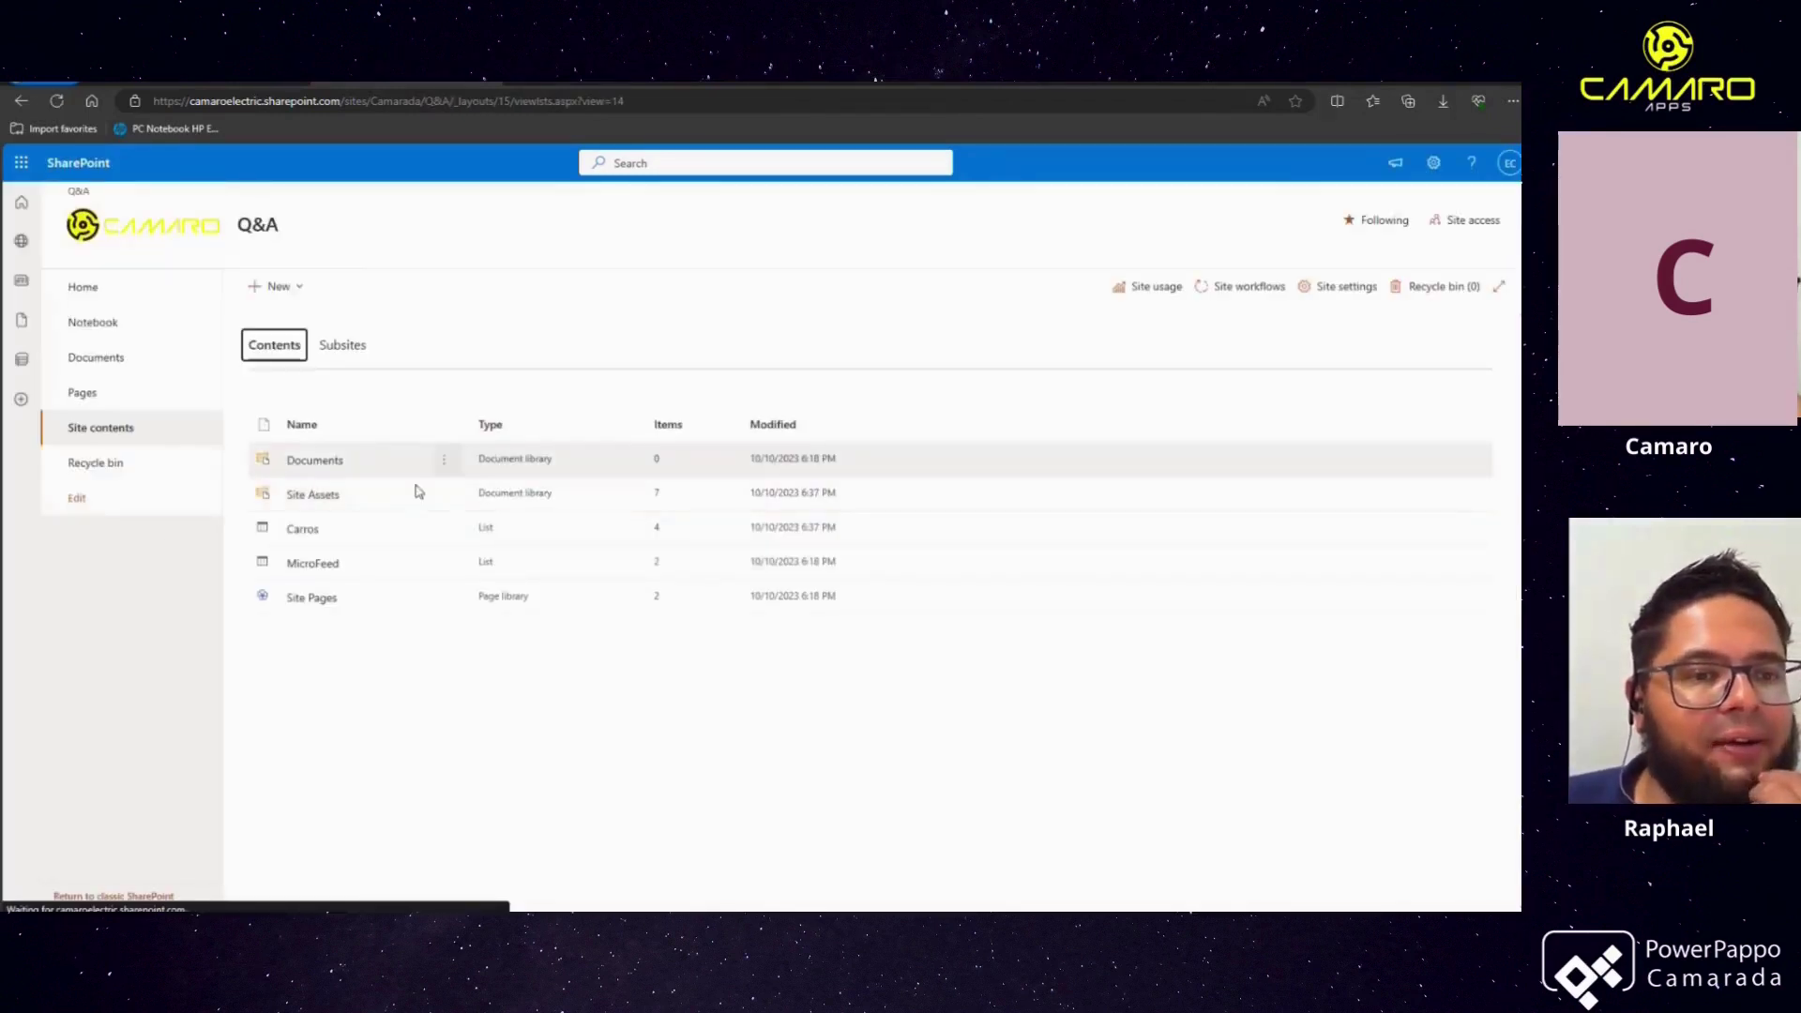
click(299, 531)
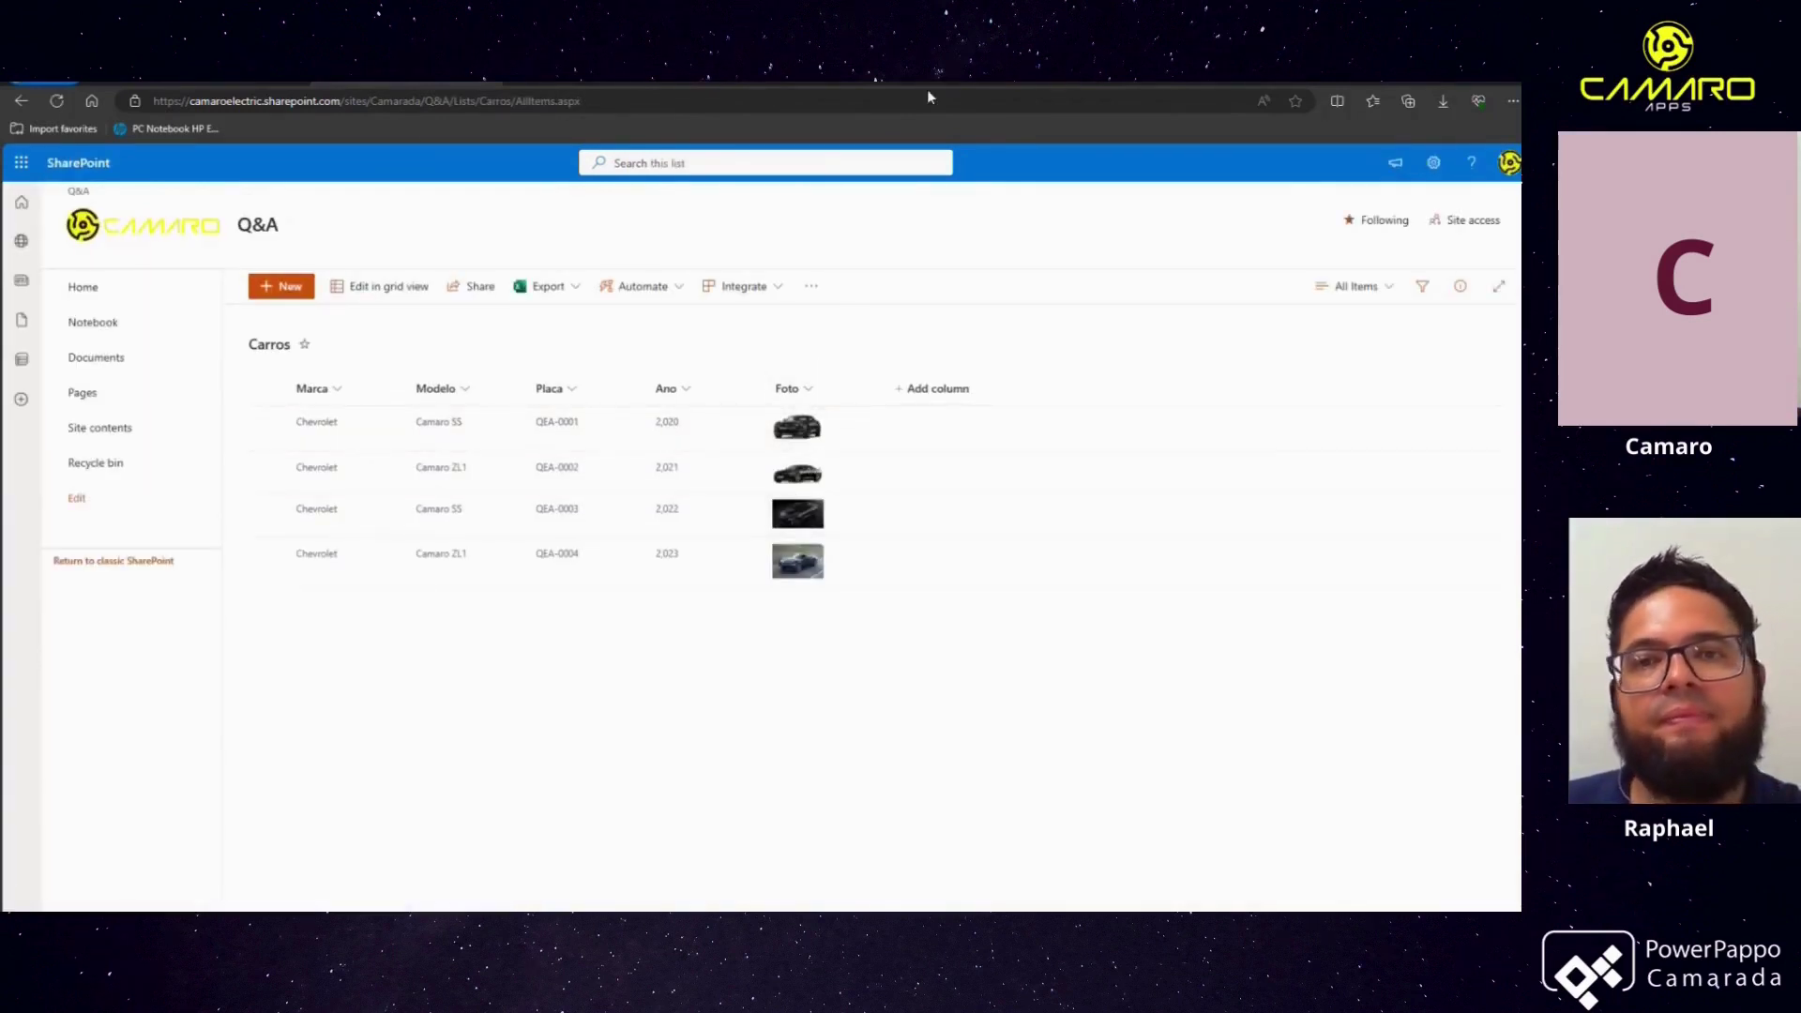
click(1104, 83)
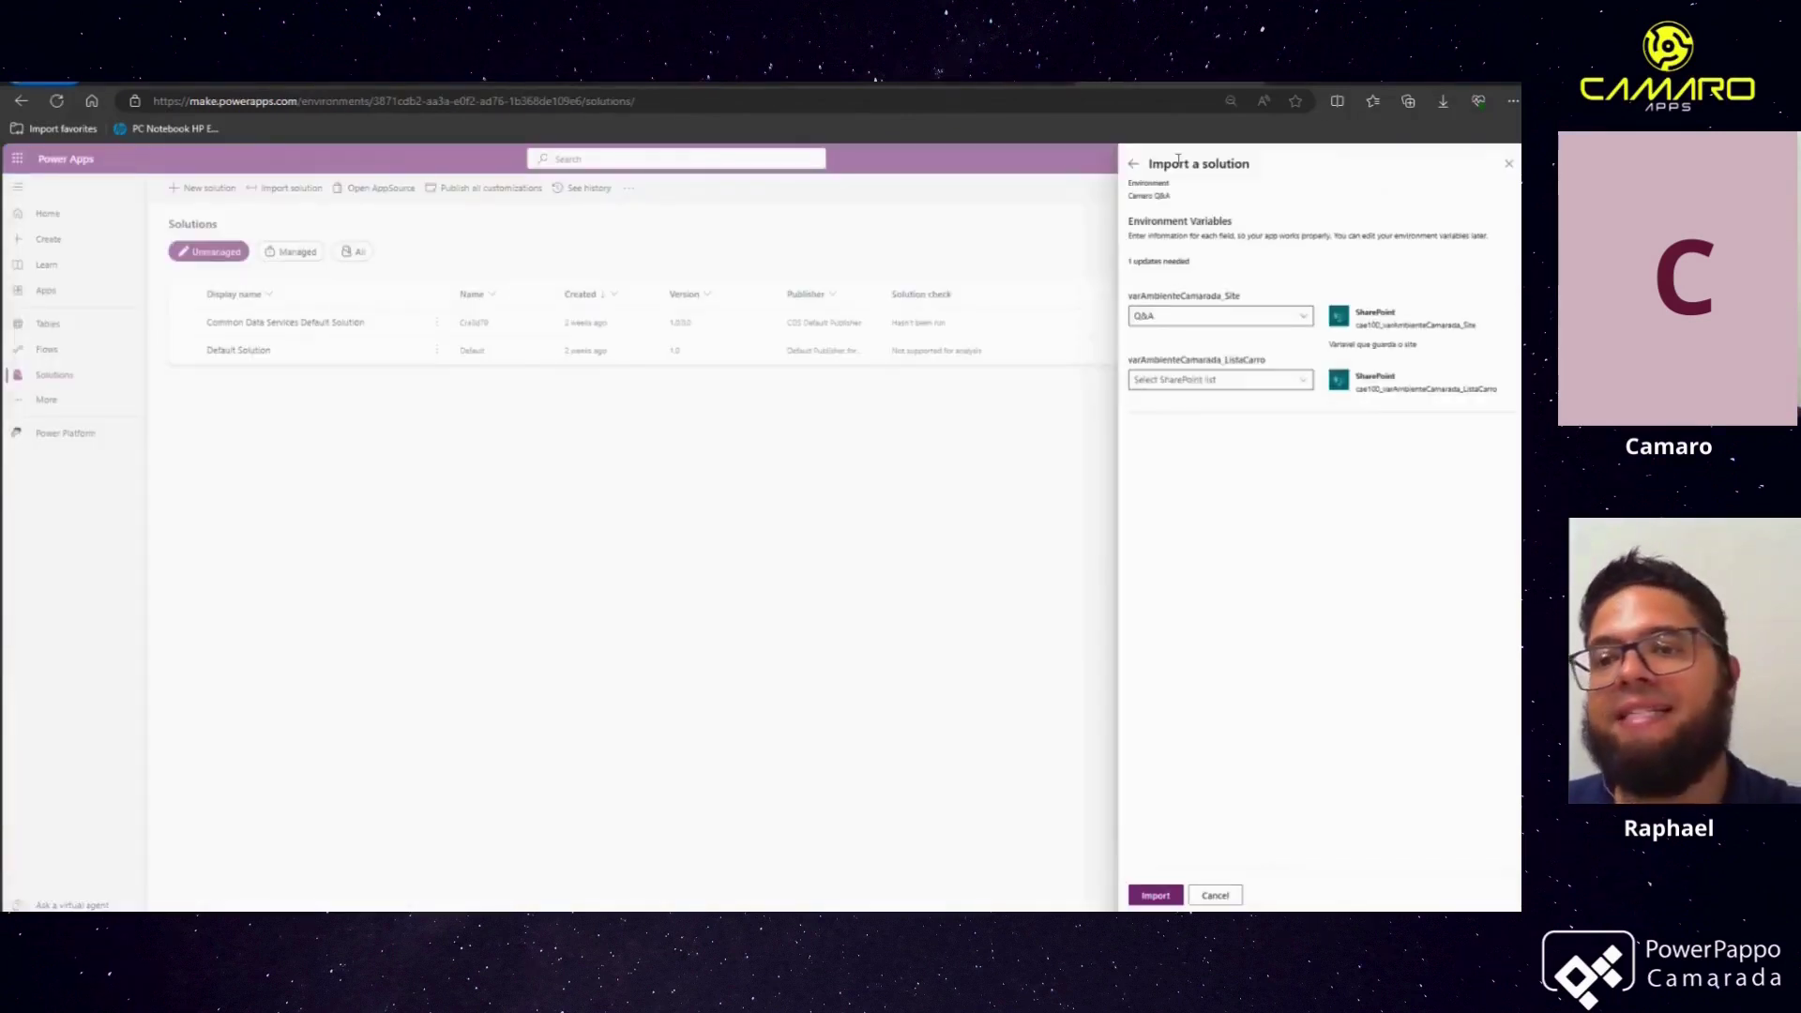
Set the varAmbienteCamarada_ListaCarro environment variable to the Carros list and start importing the solution
click(1306, 319)
click(1306, 319)
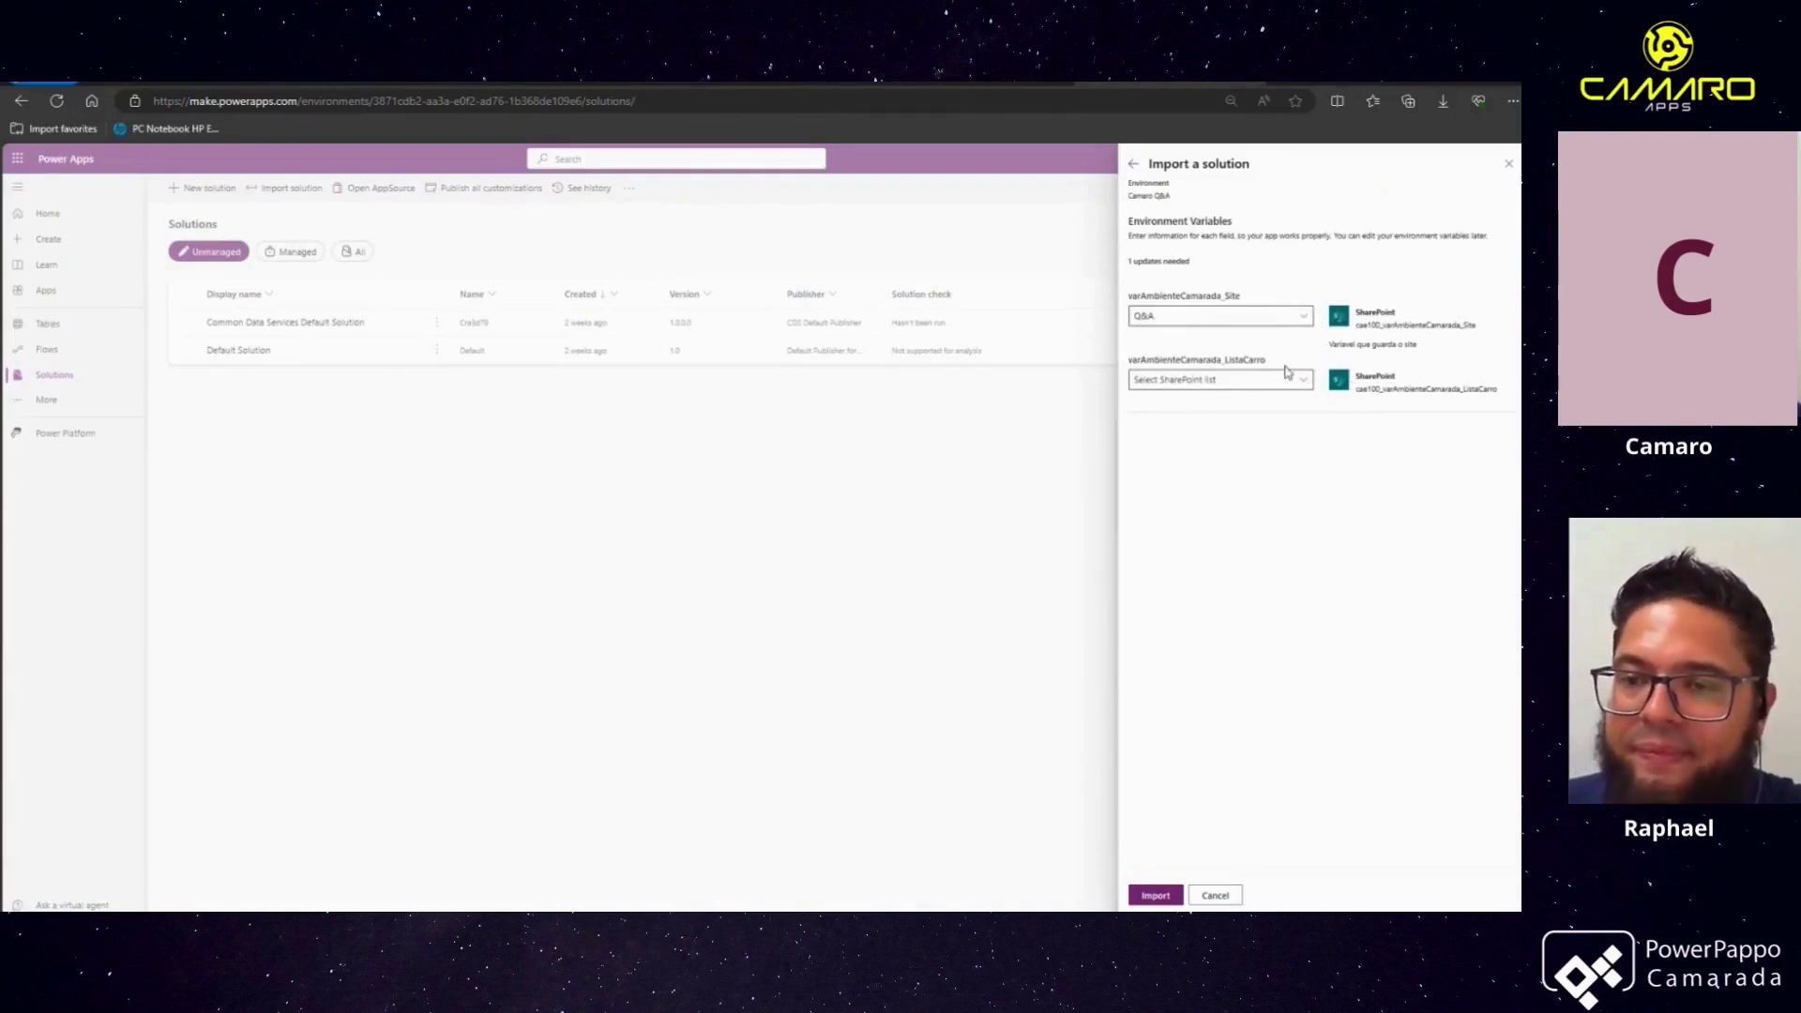
click(1310, 382)
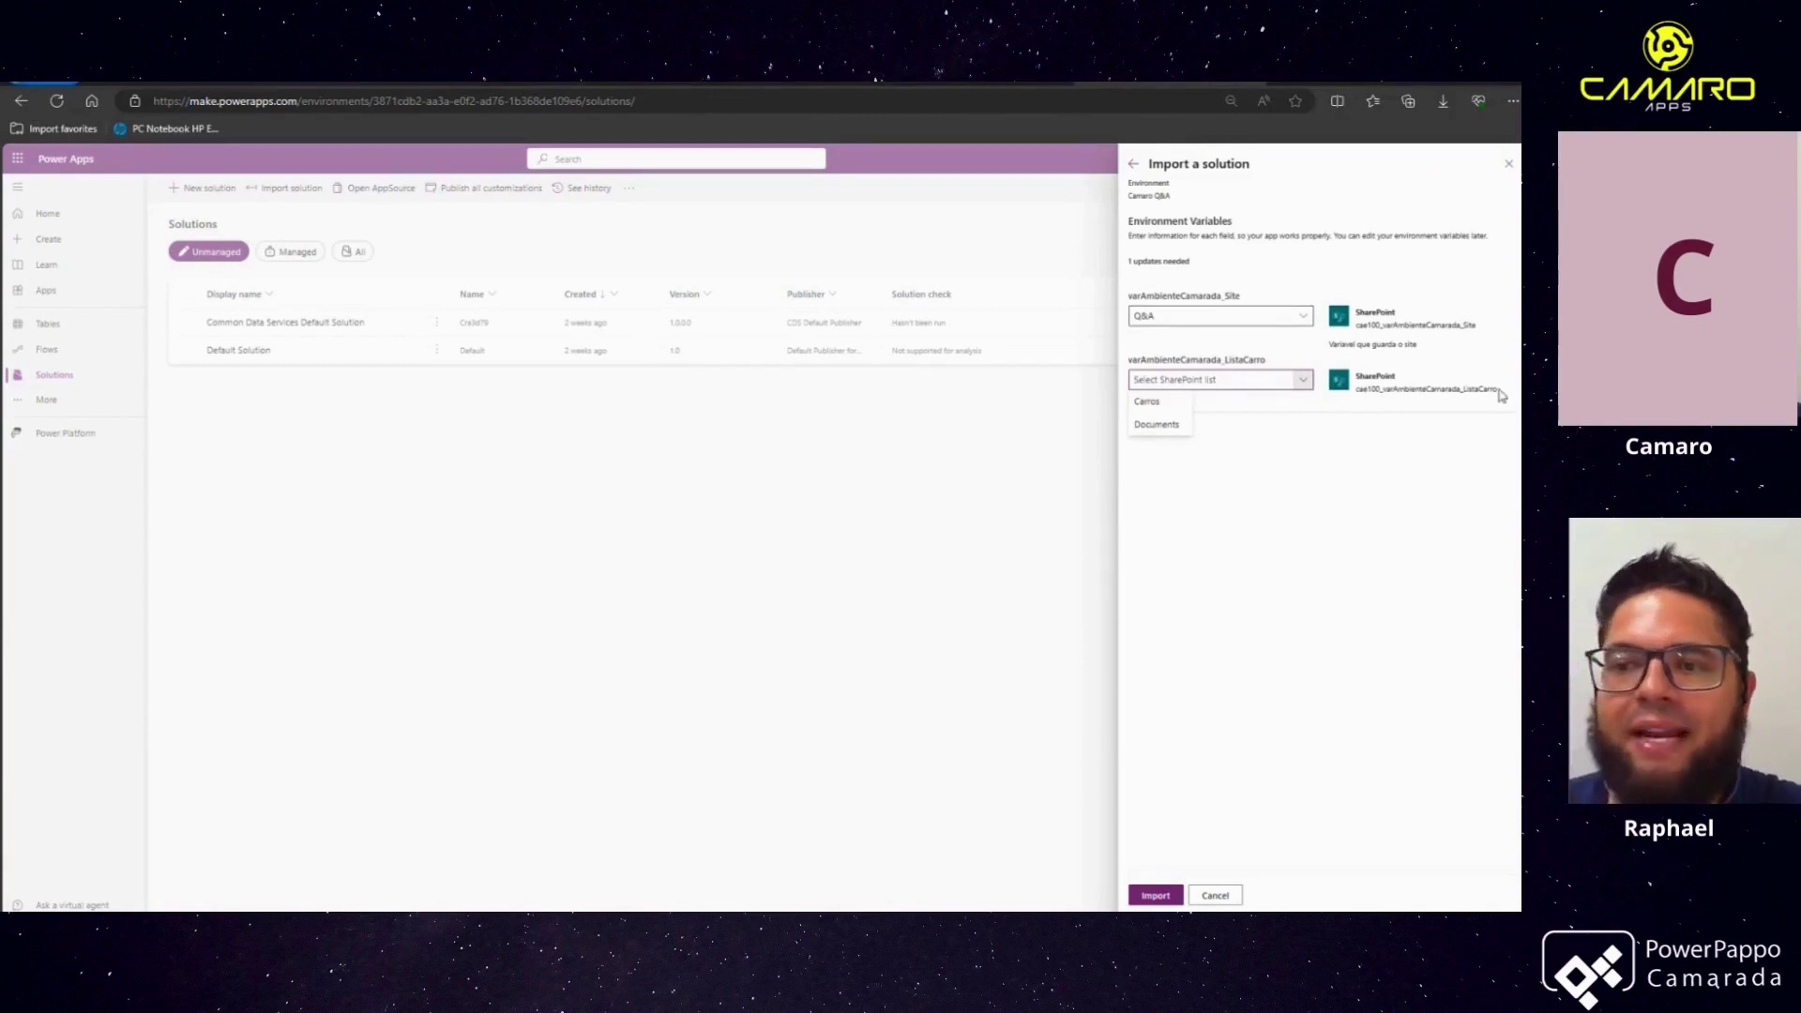
drag(1498, 389, 1466, 390)
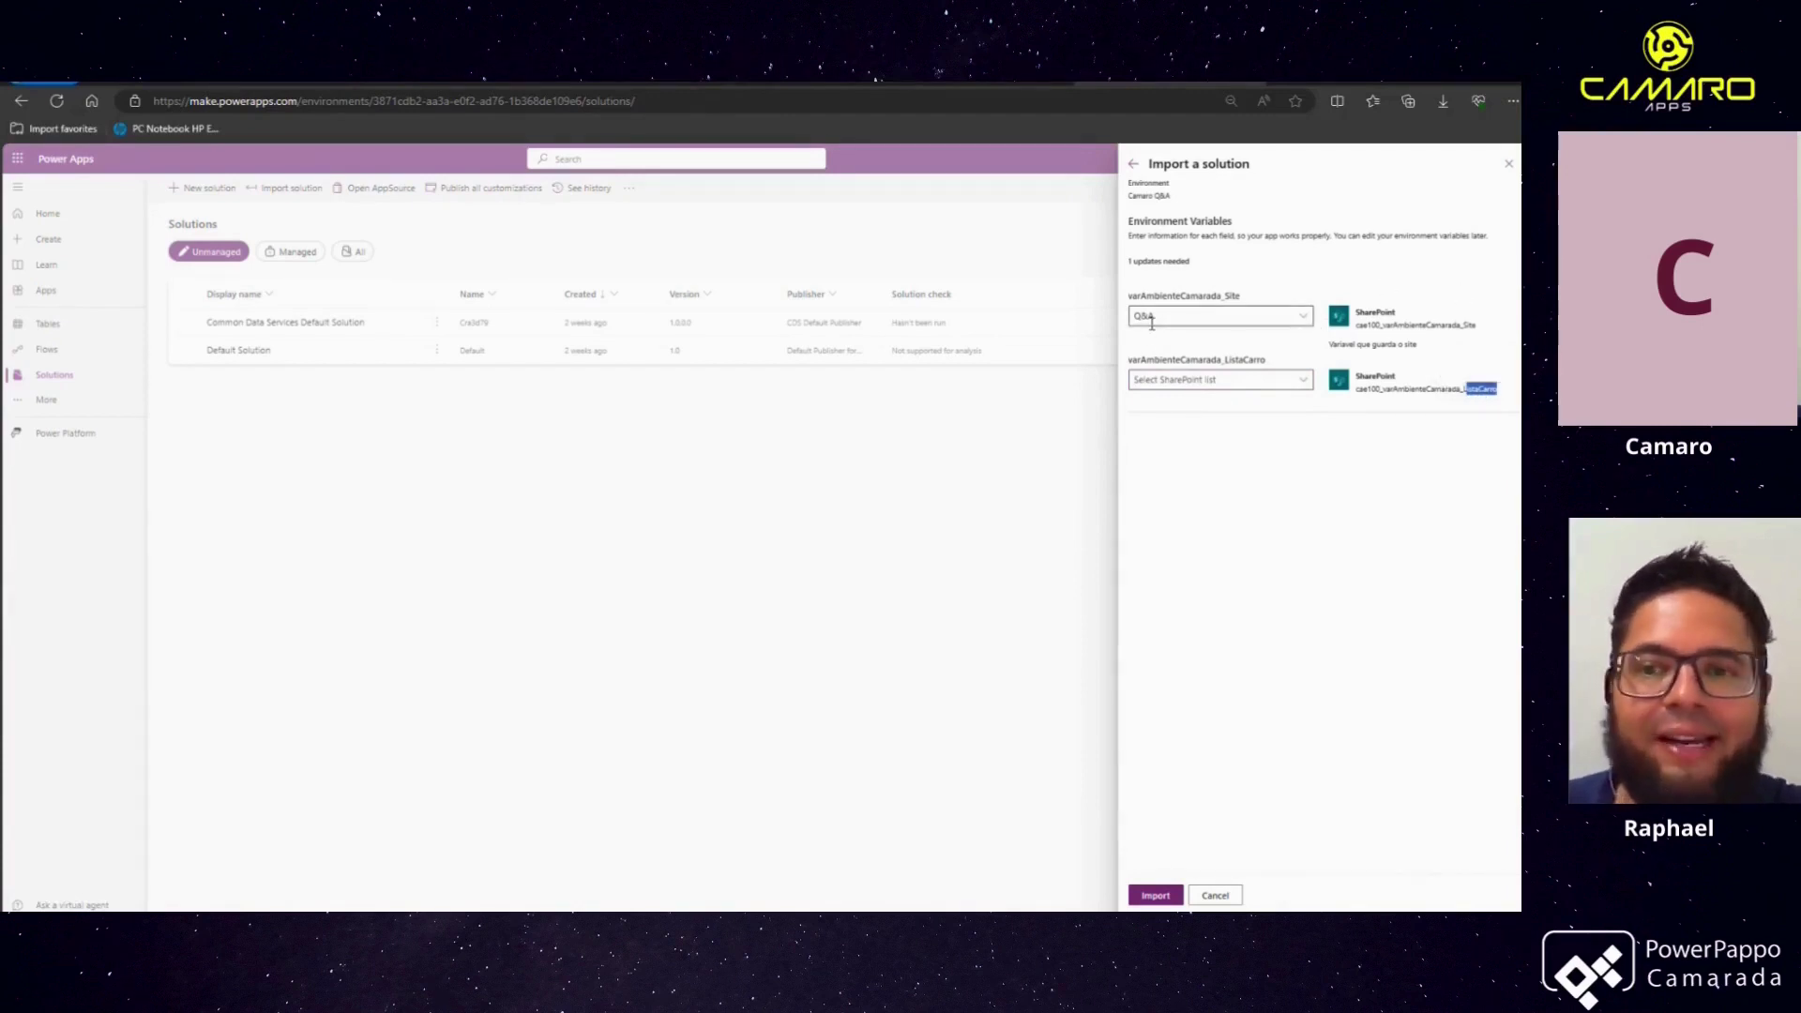
click(1303, 380)
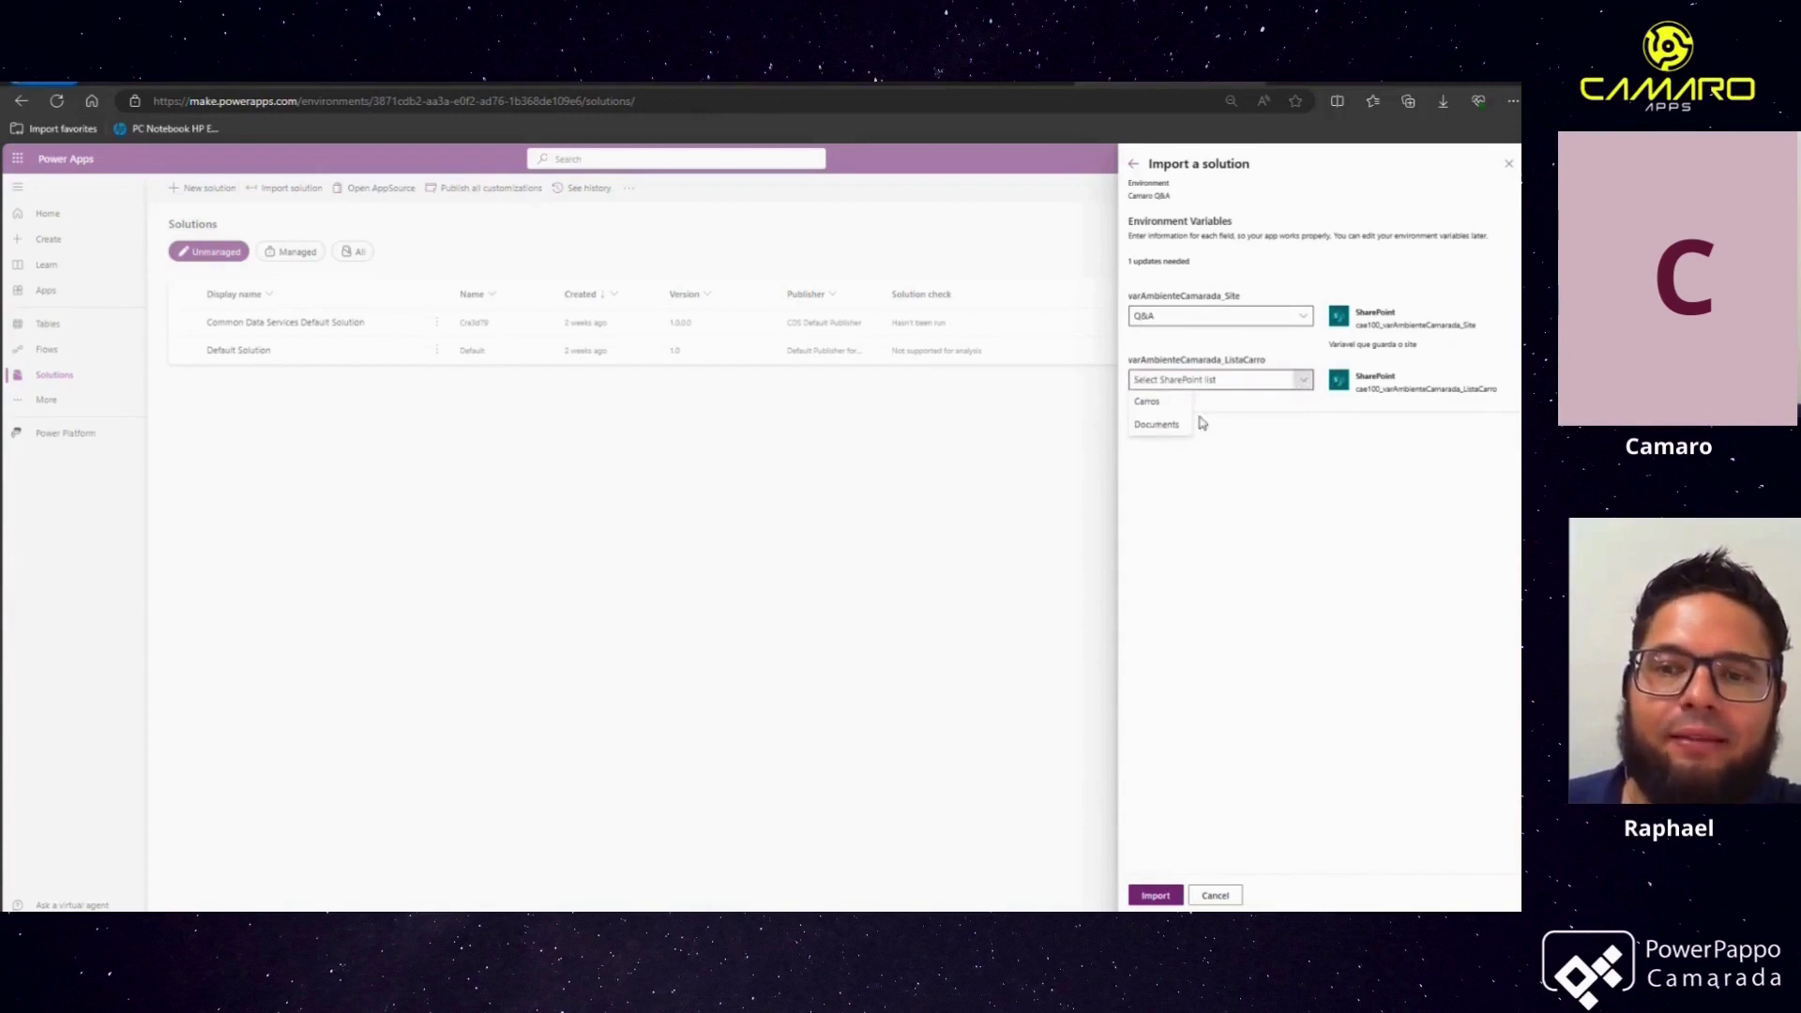
click(1146, 402)
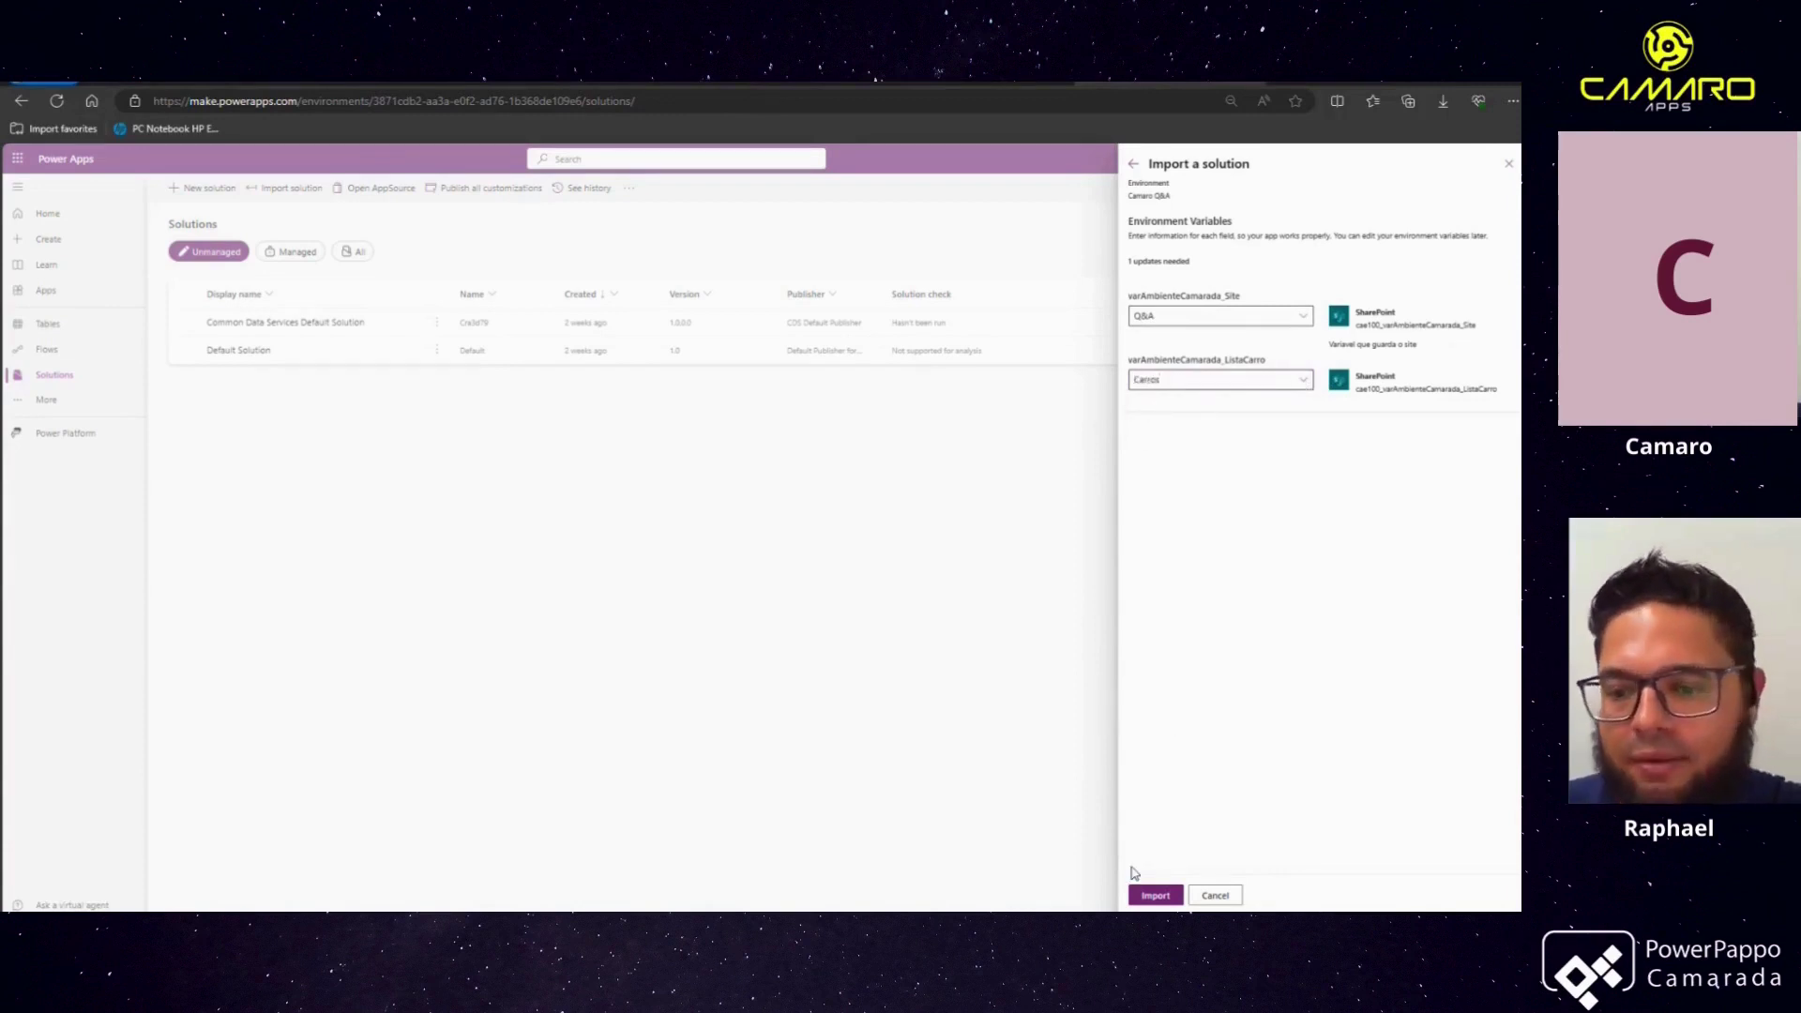
click(1155, 896)
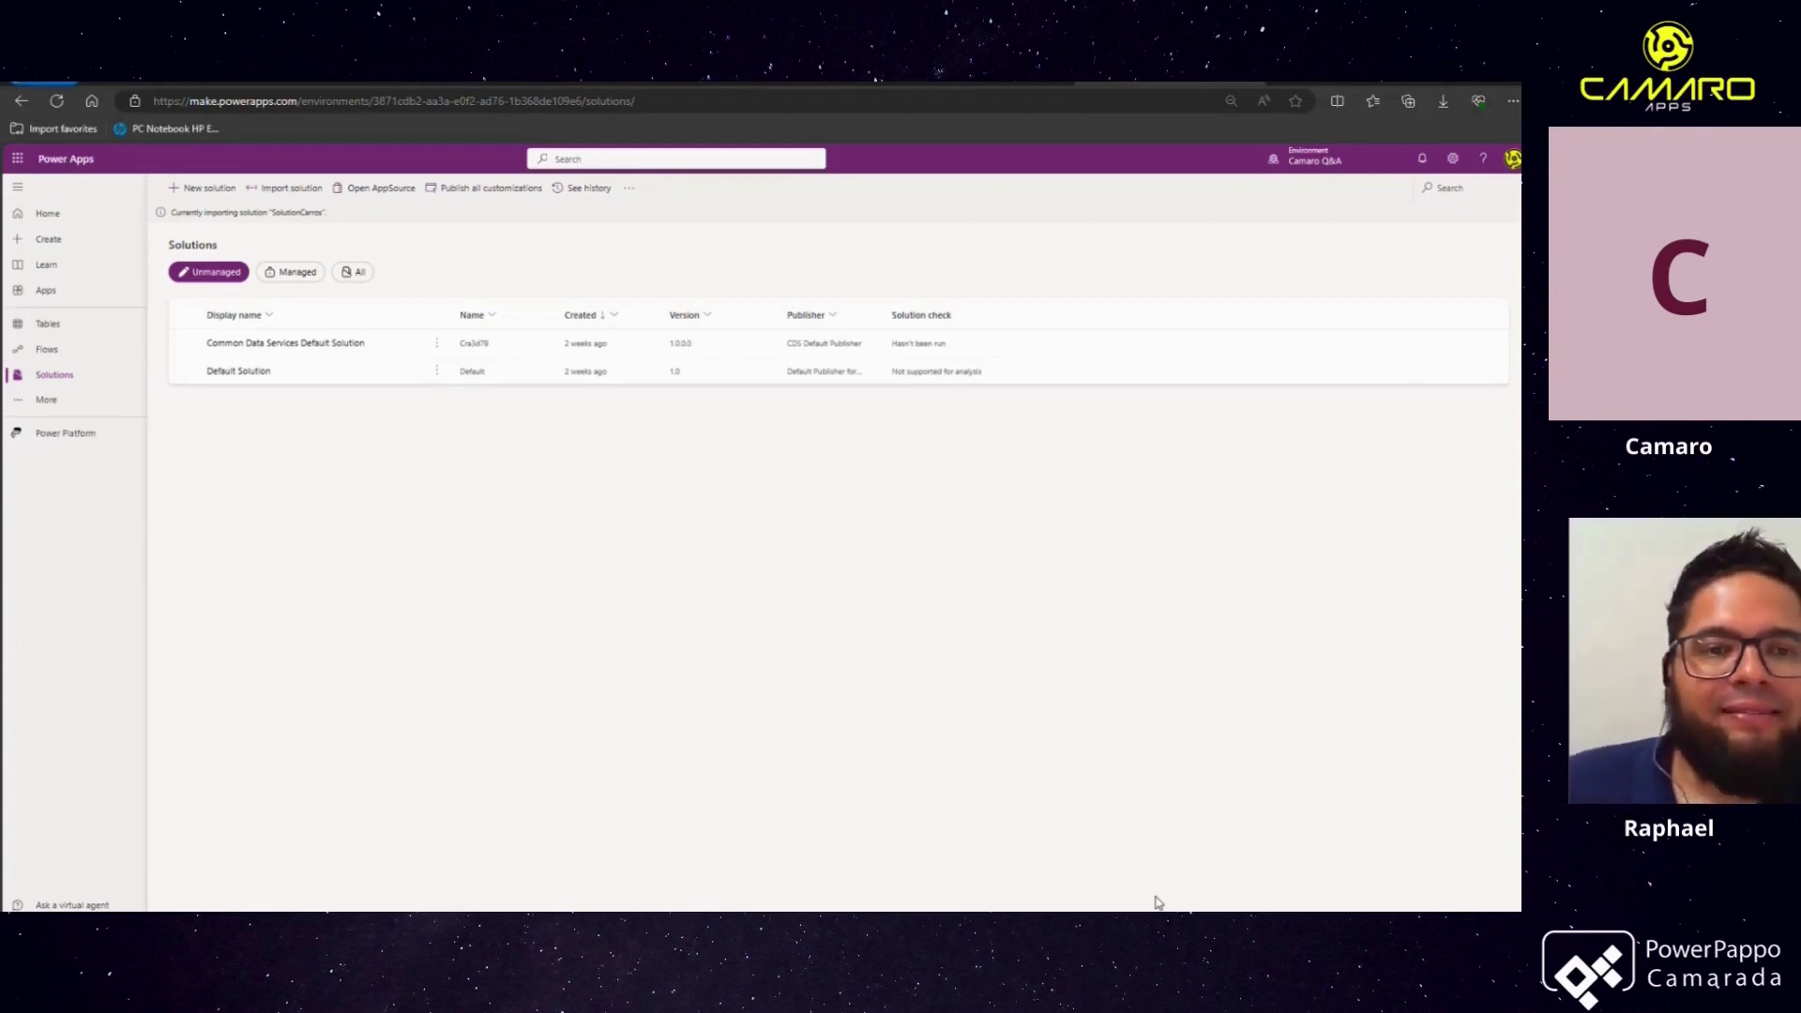
Compare the SolutionCarros version among the managed solutions with the exported package in the SolutionCarros folder
click(297, 272)
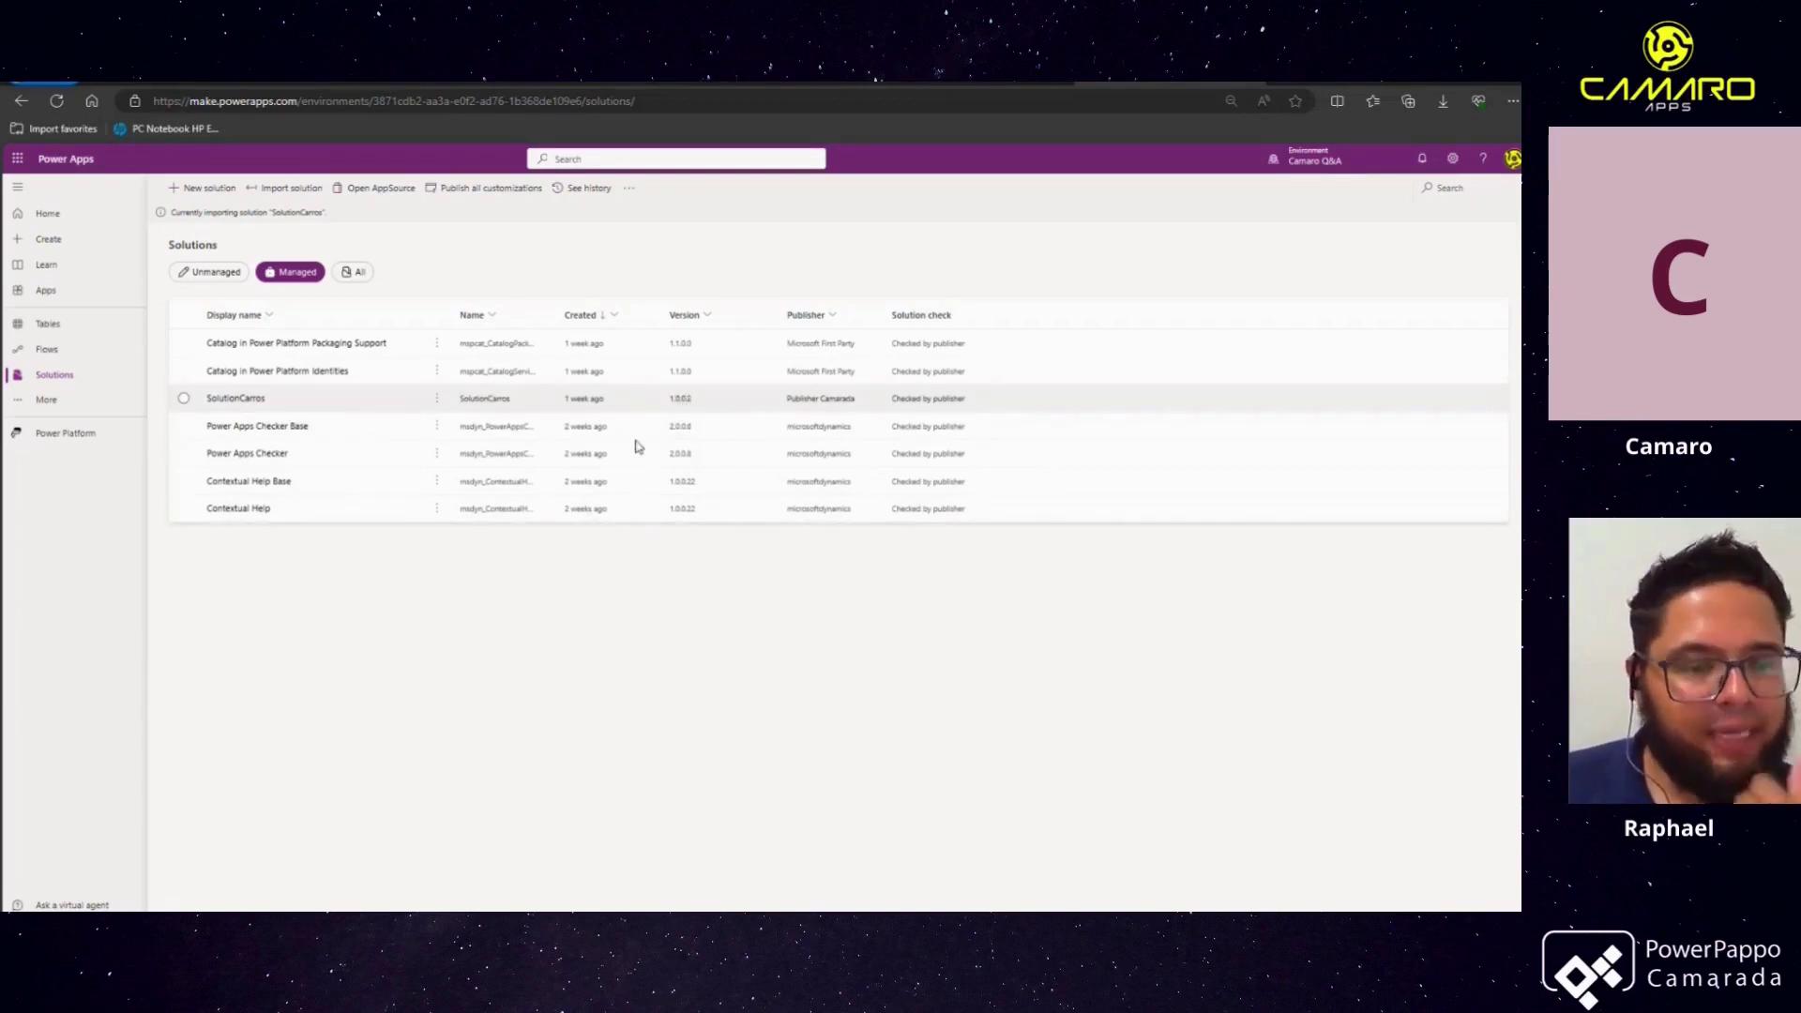
key(super)
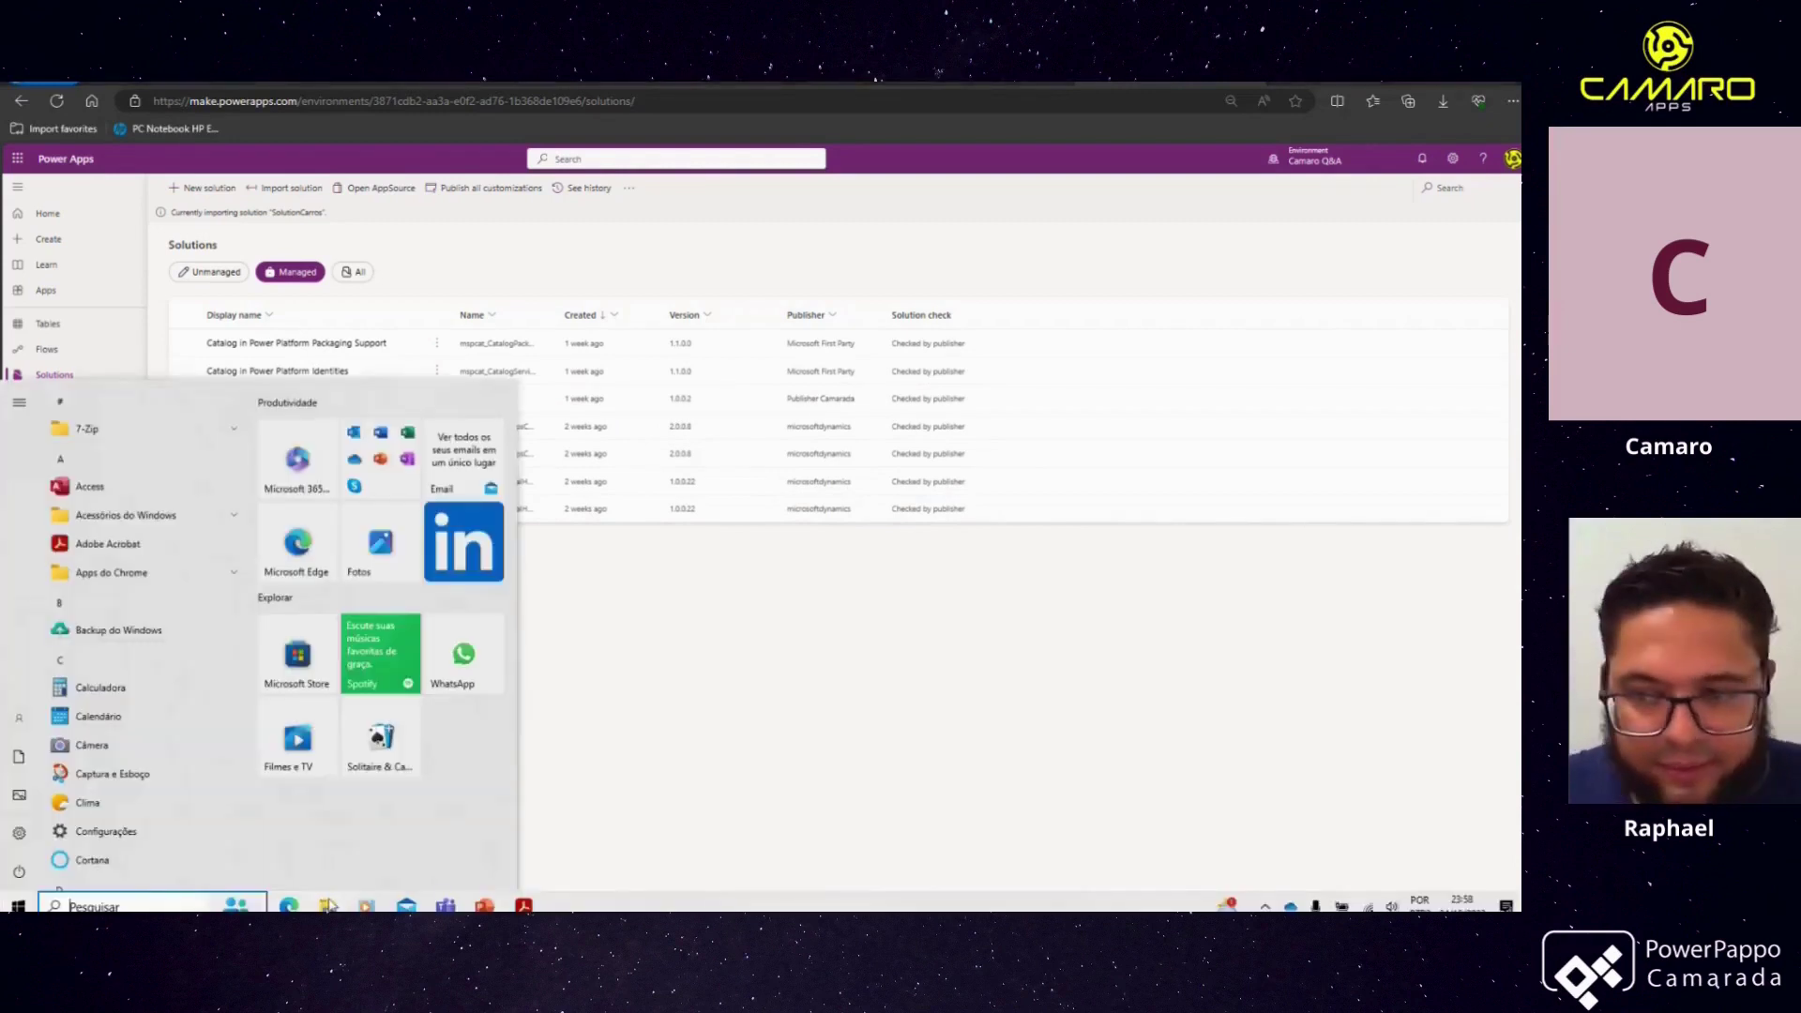
mouse_move(328, 903)
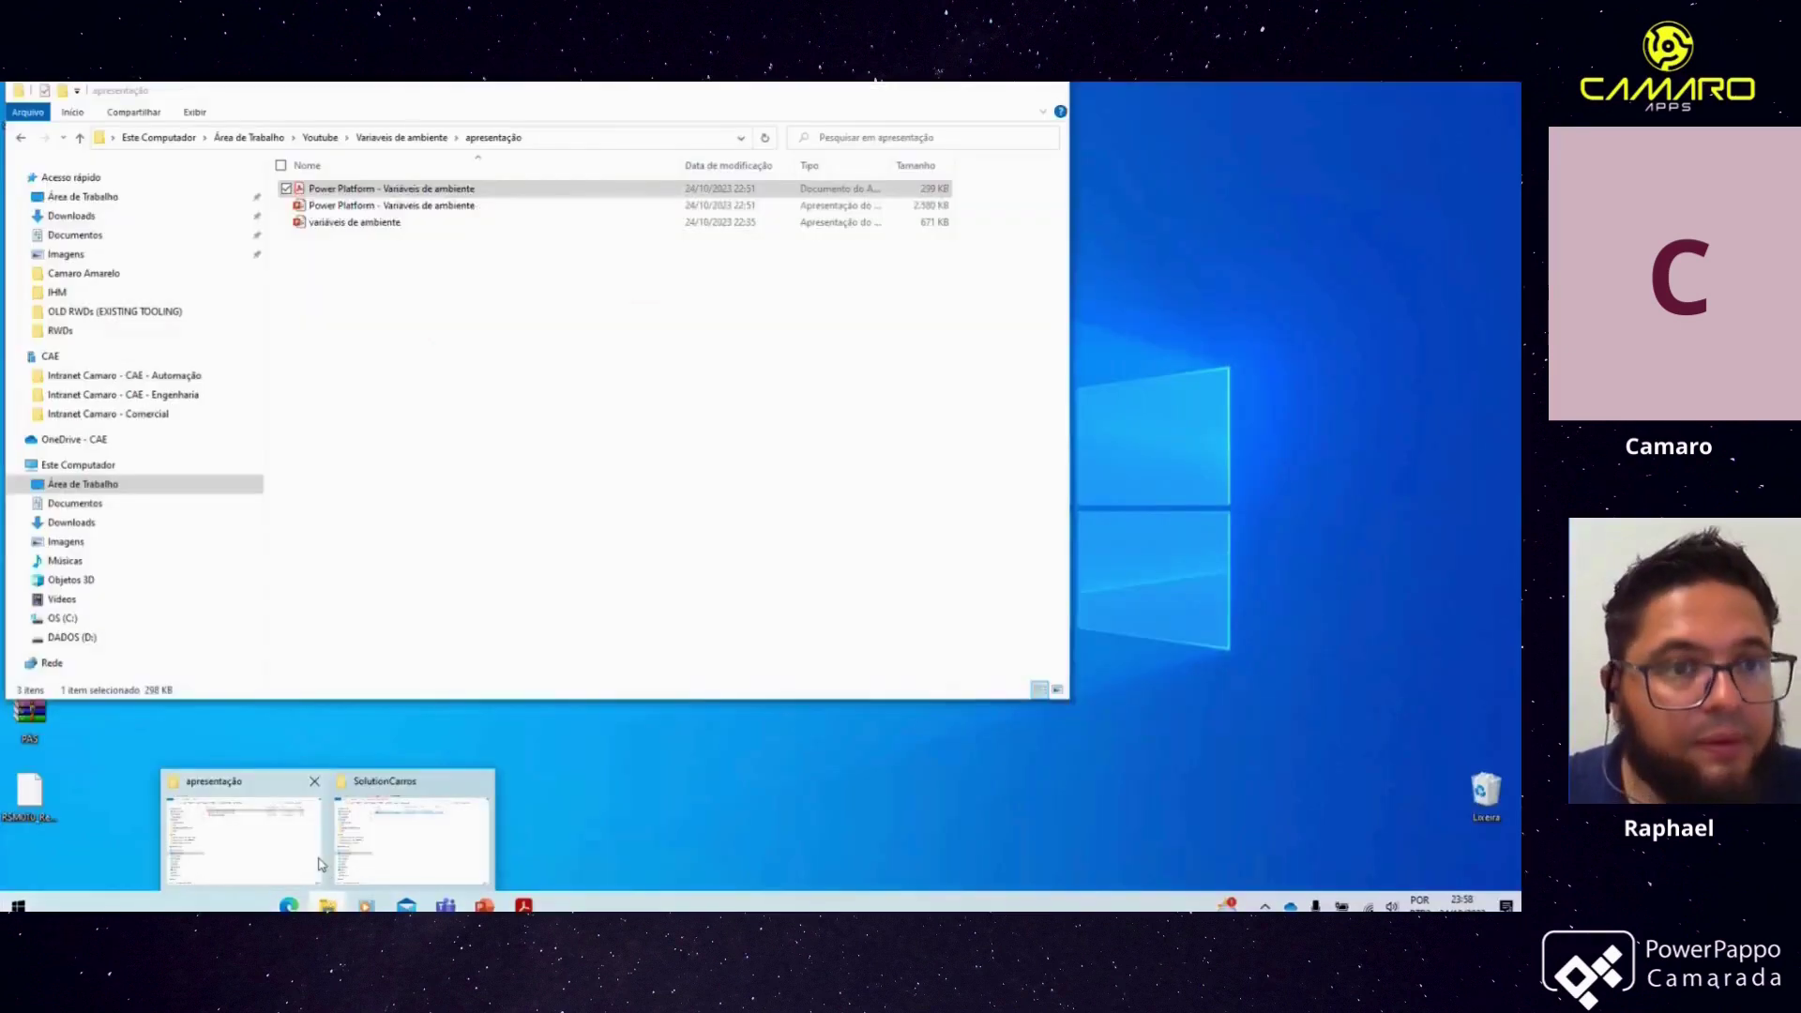
mouse_move(376, 865)
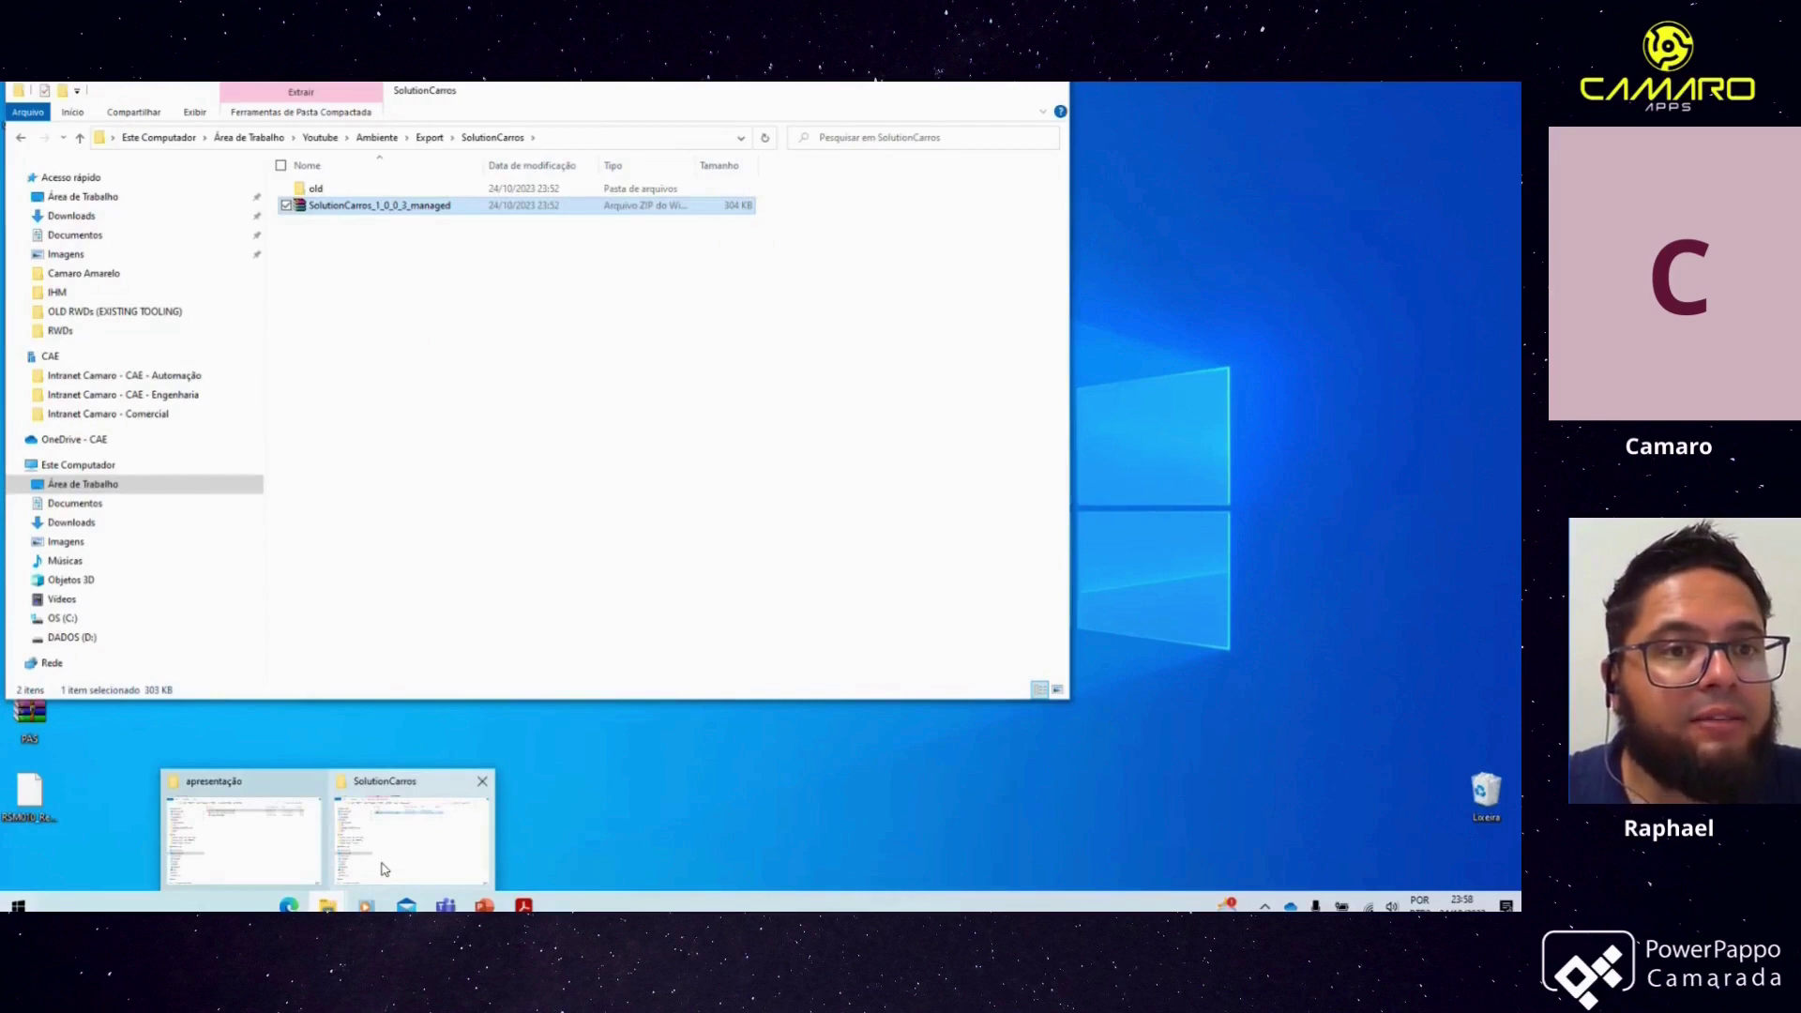
click(382, 865)
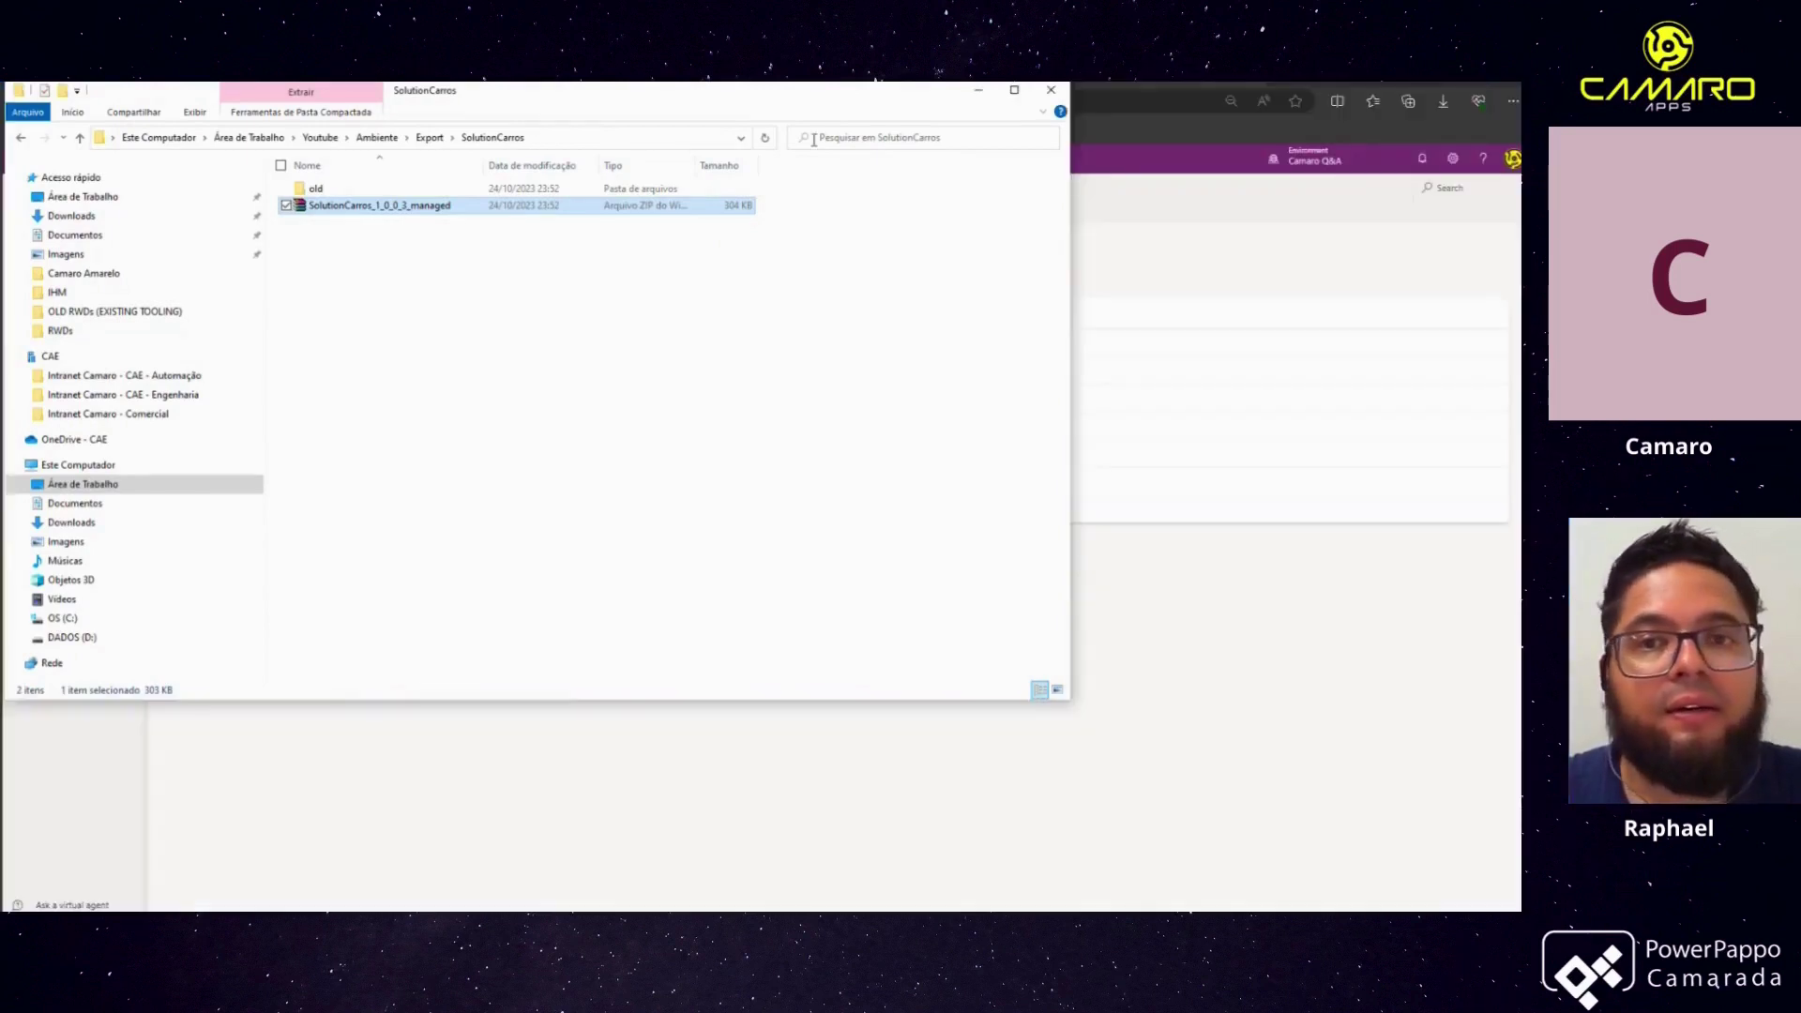
click(978, 94)
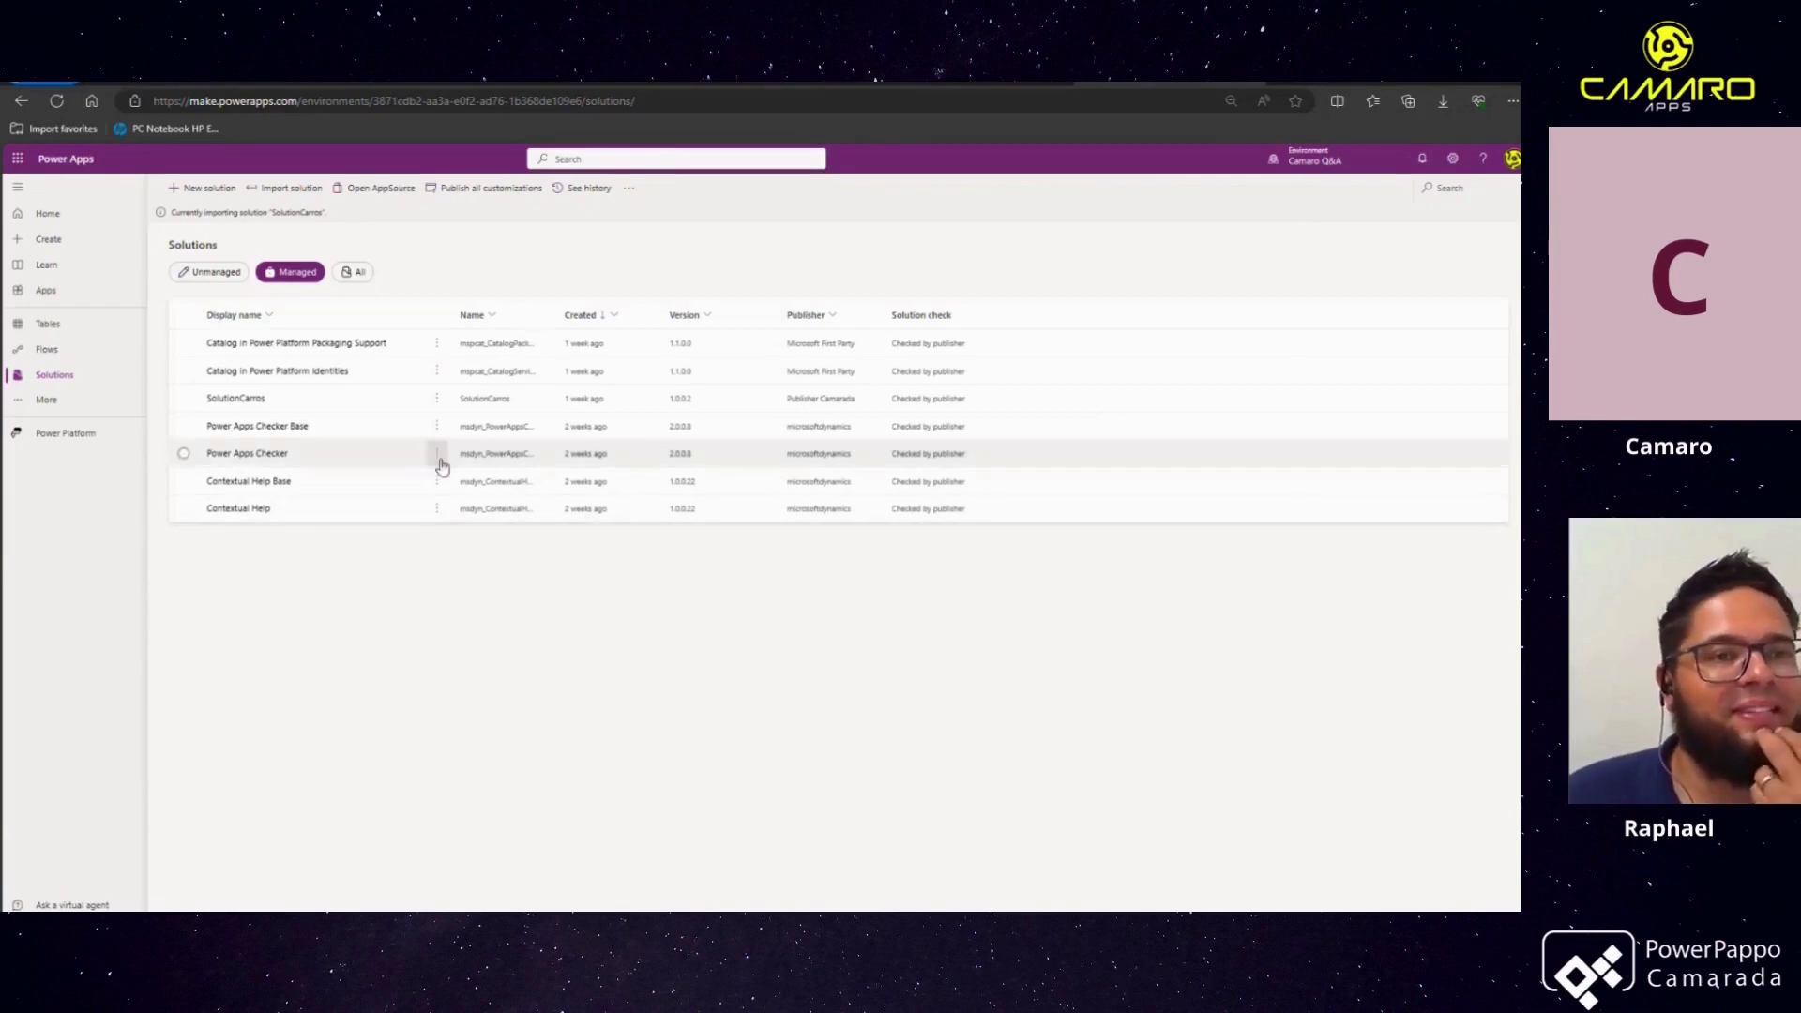
Reload the solutions page, list the managed solutions and open SolutionCarros
click(57, 101)
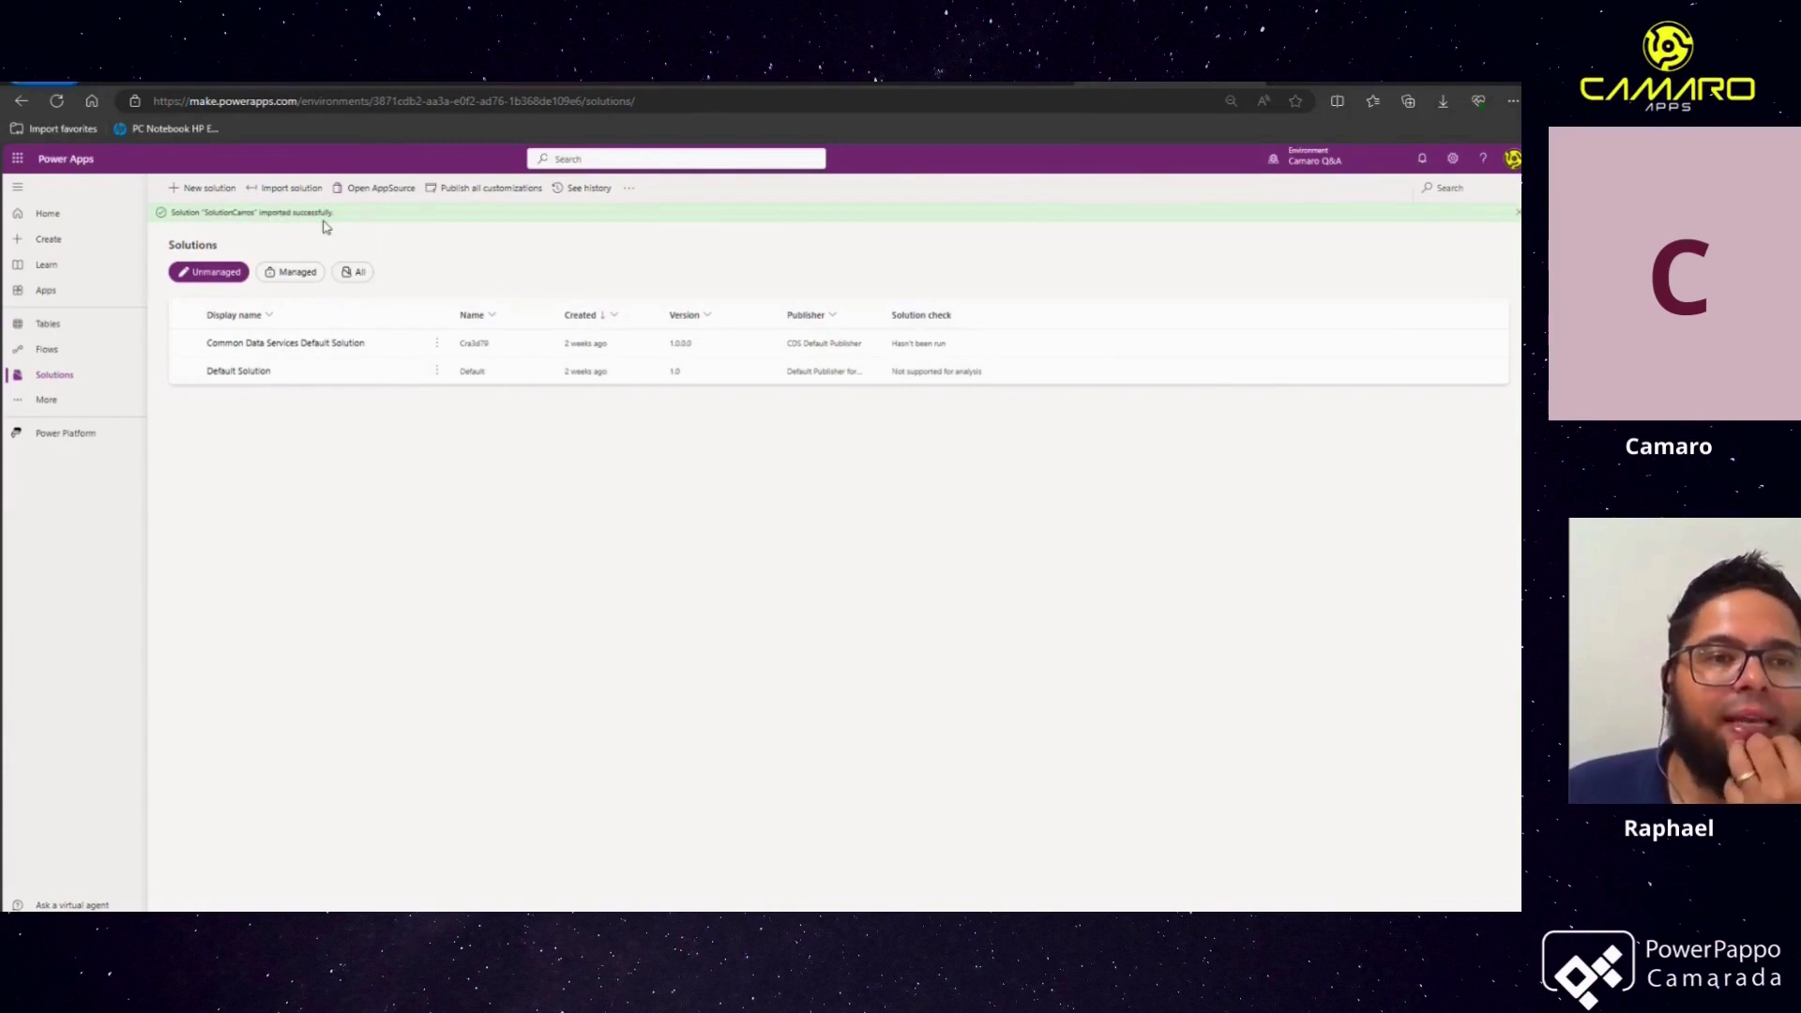
click(290, 273)
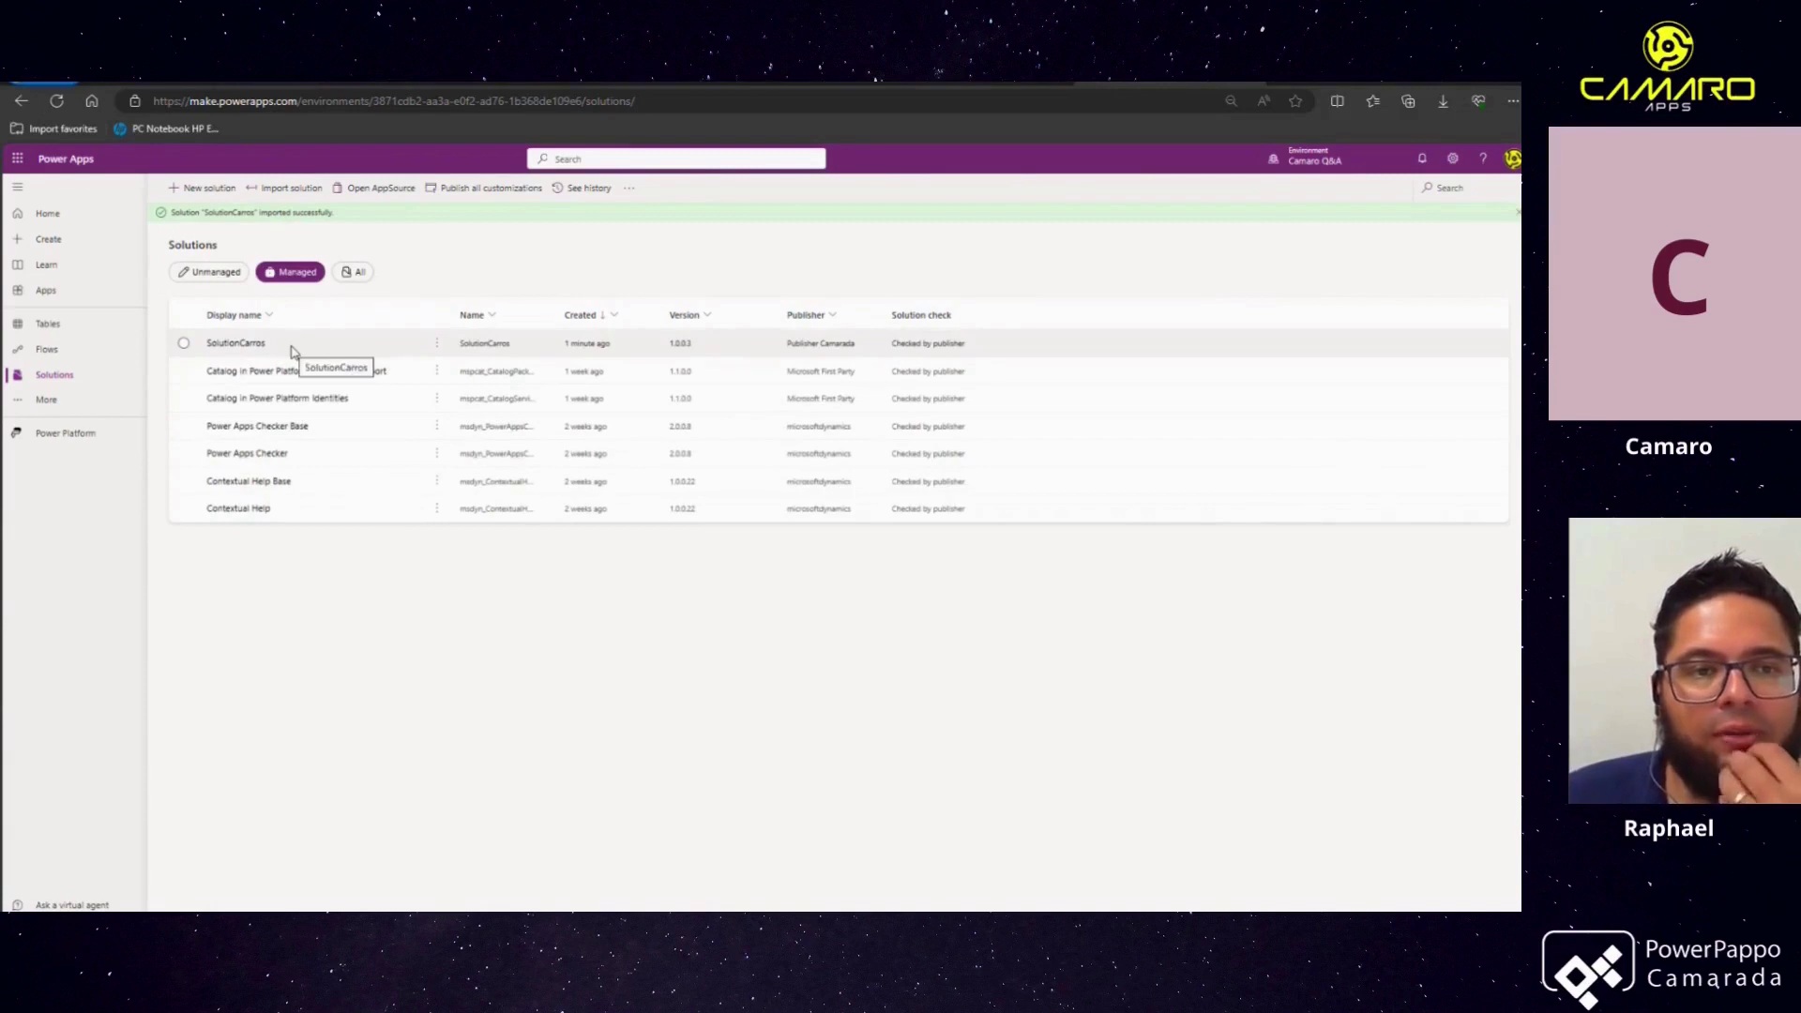
click(236, 343)
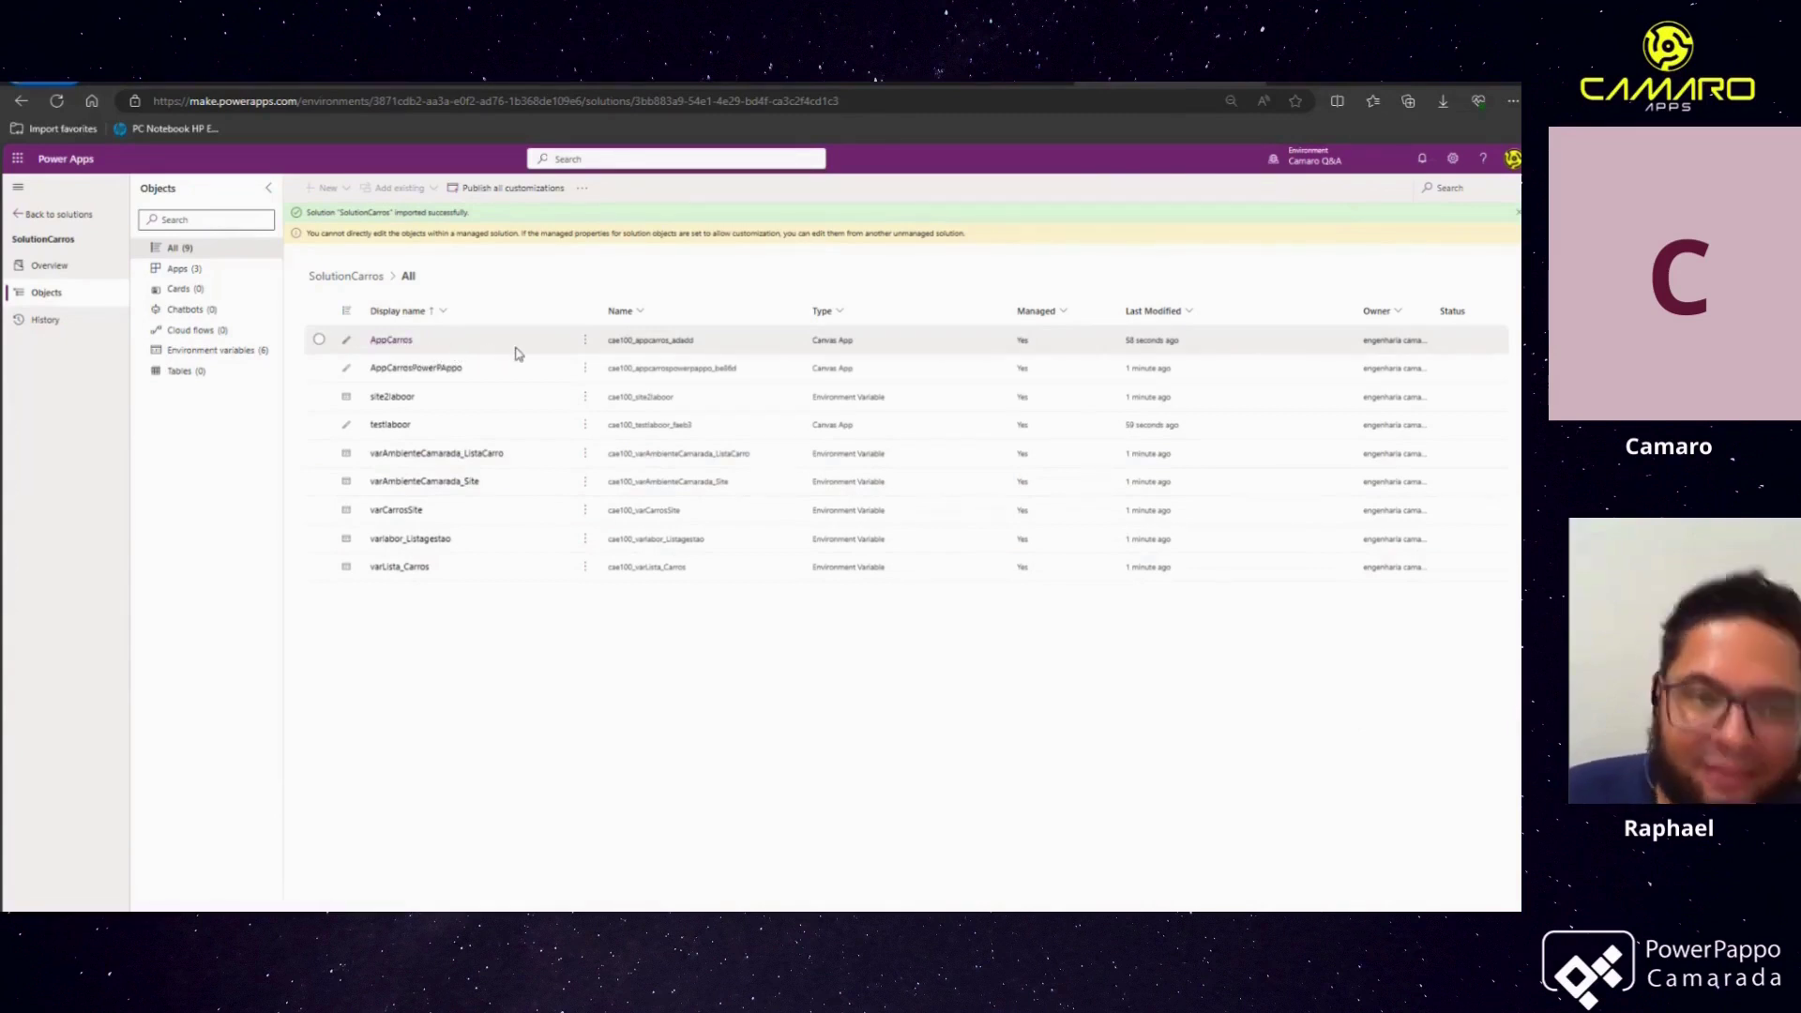
Play AppCarrosPowerPAppo from the managed solution, view its car gallery and return to the solution's objects
click(586, 369)
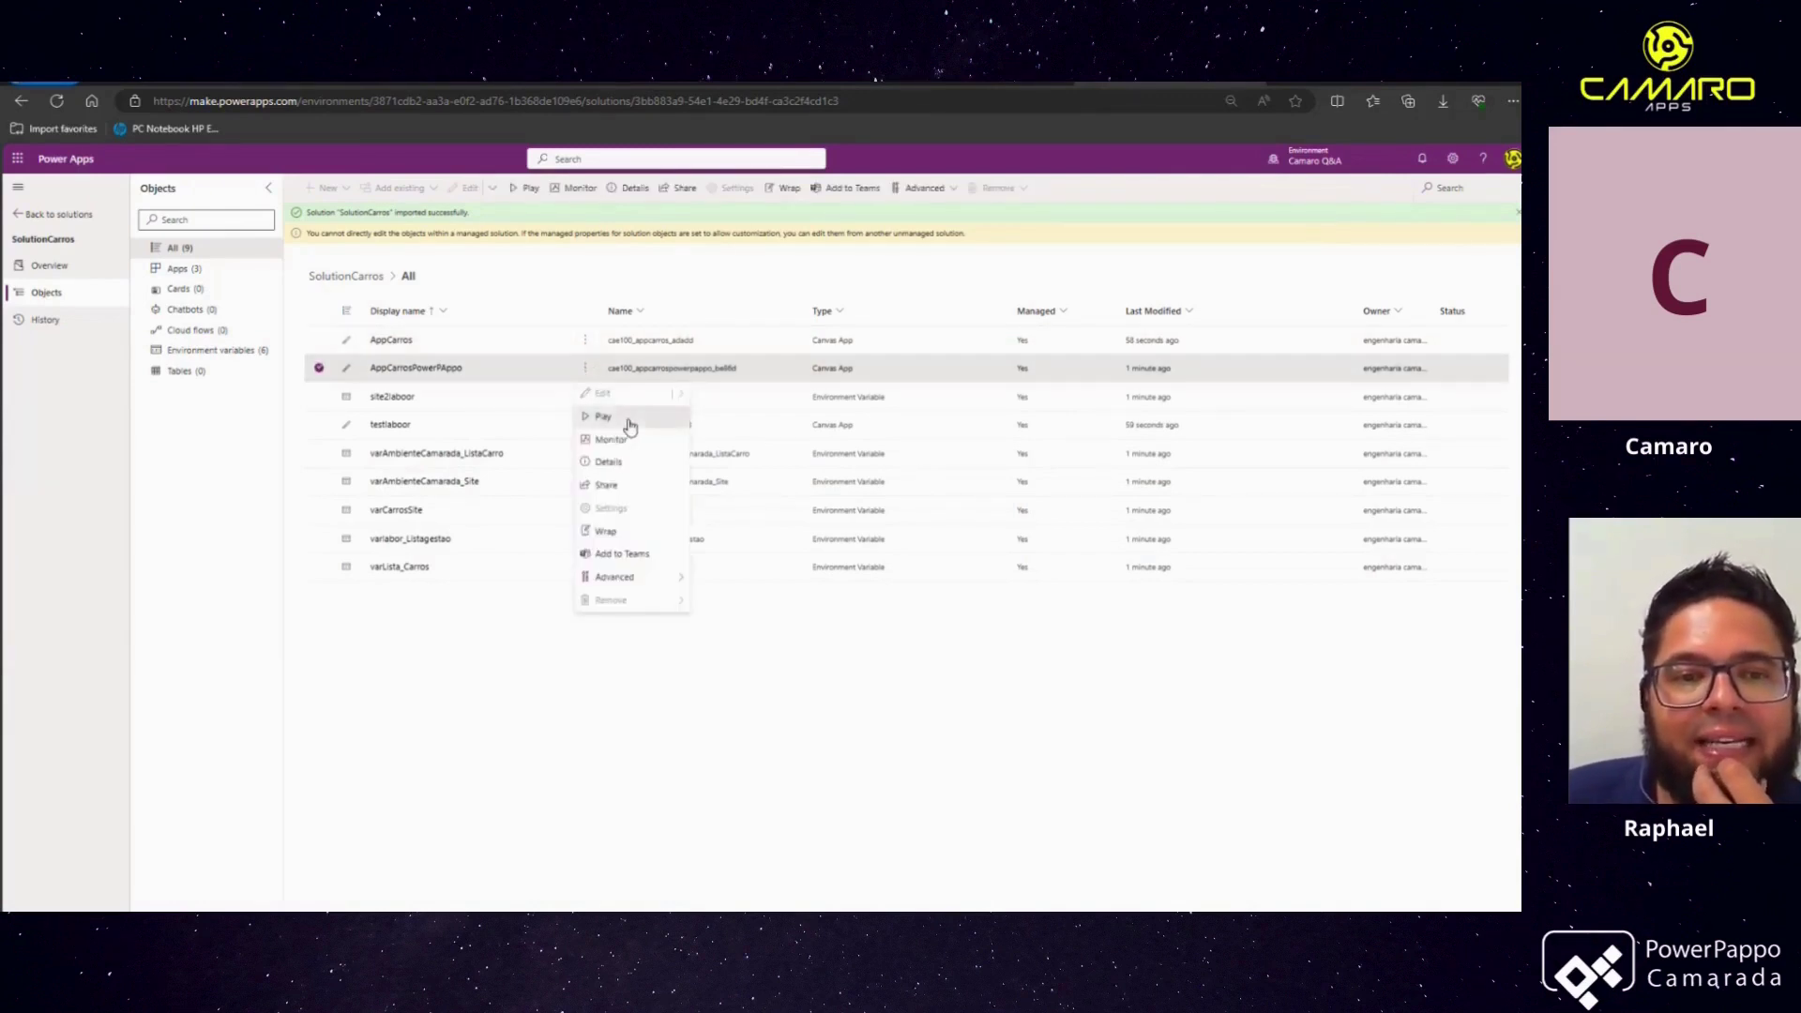
click(626, 422)
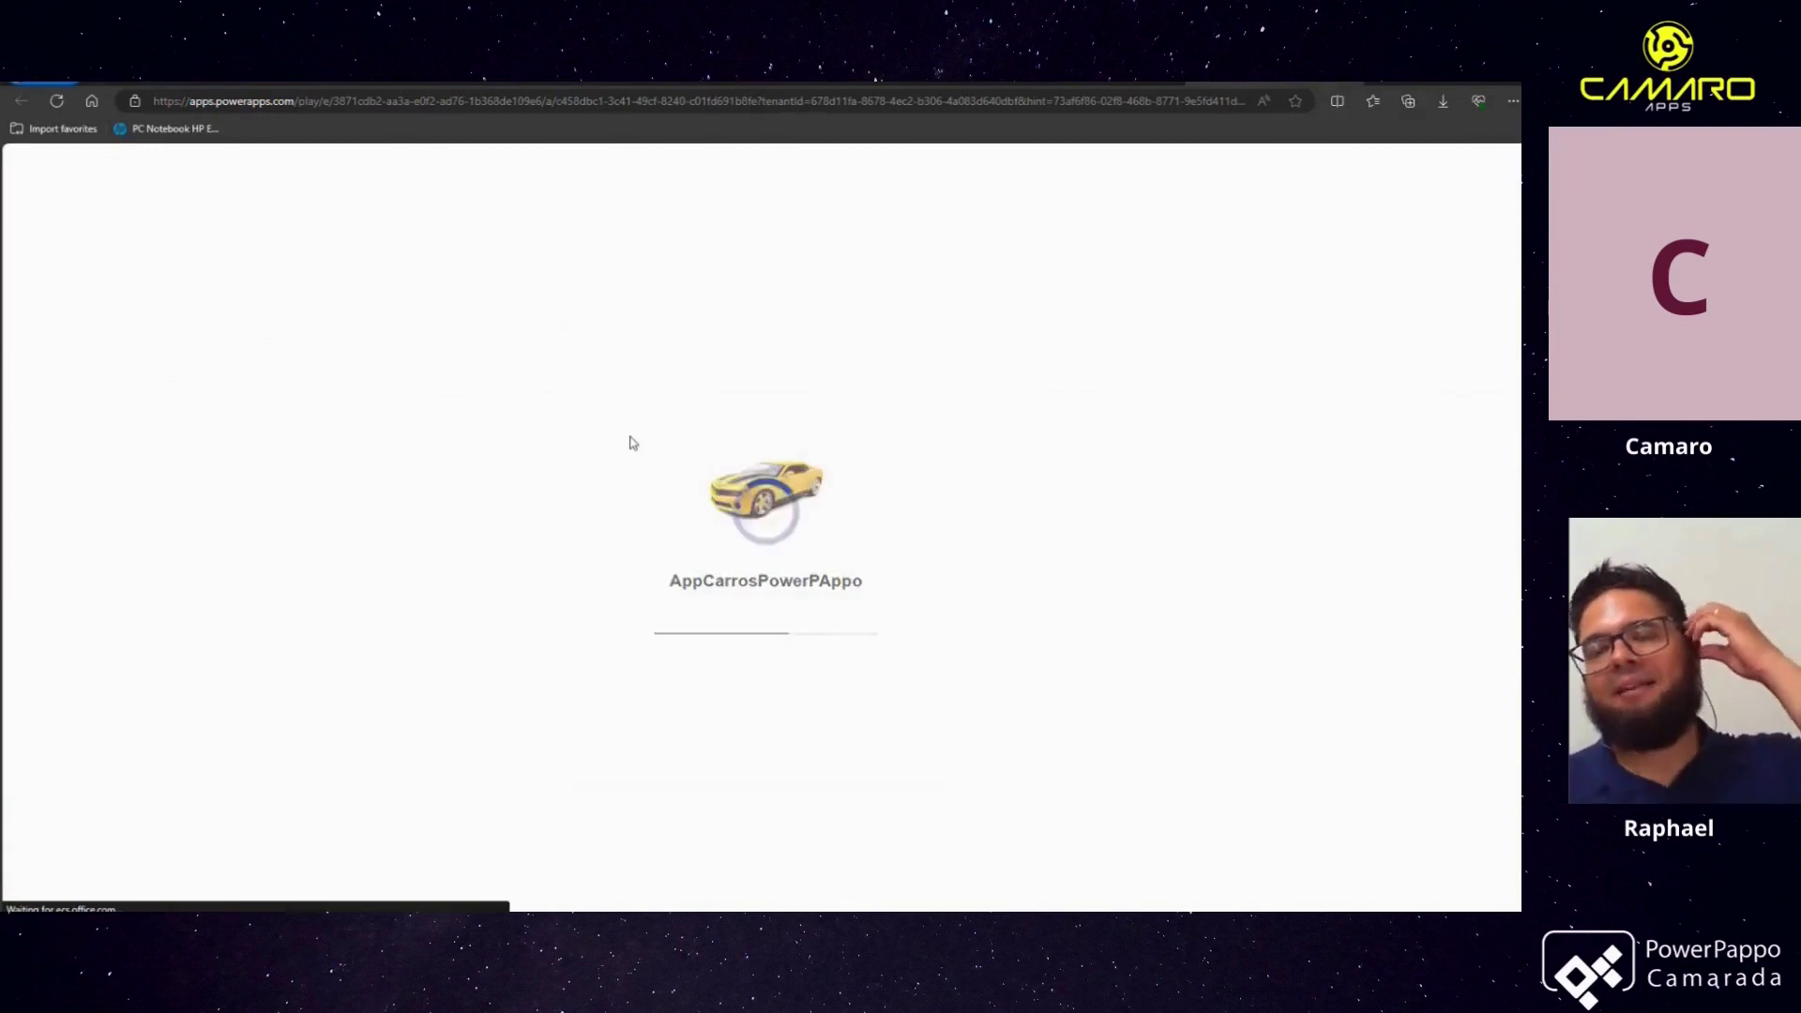
click(822, 700)
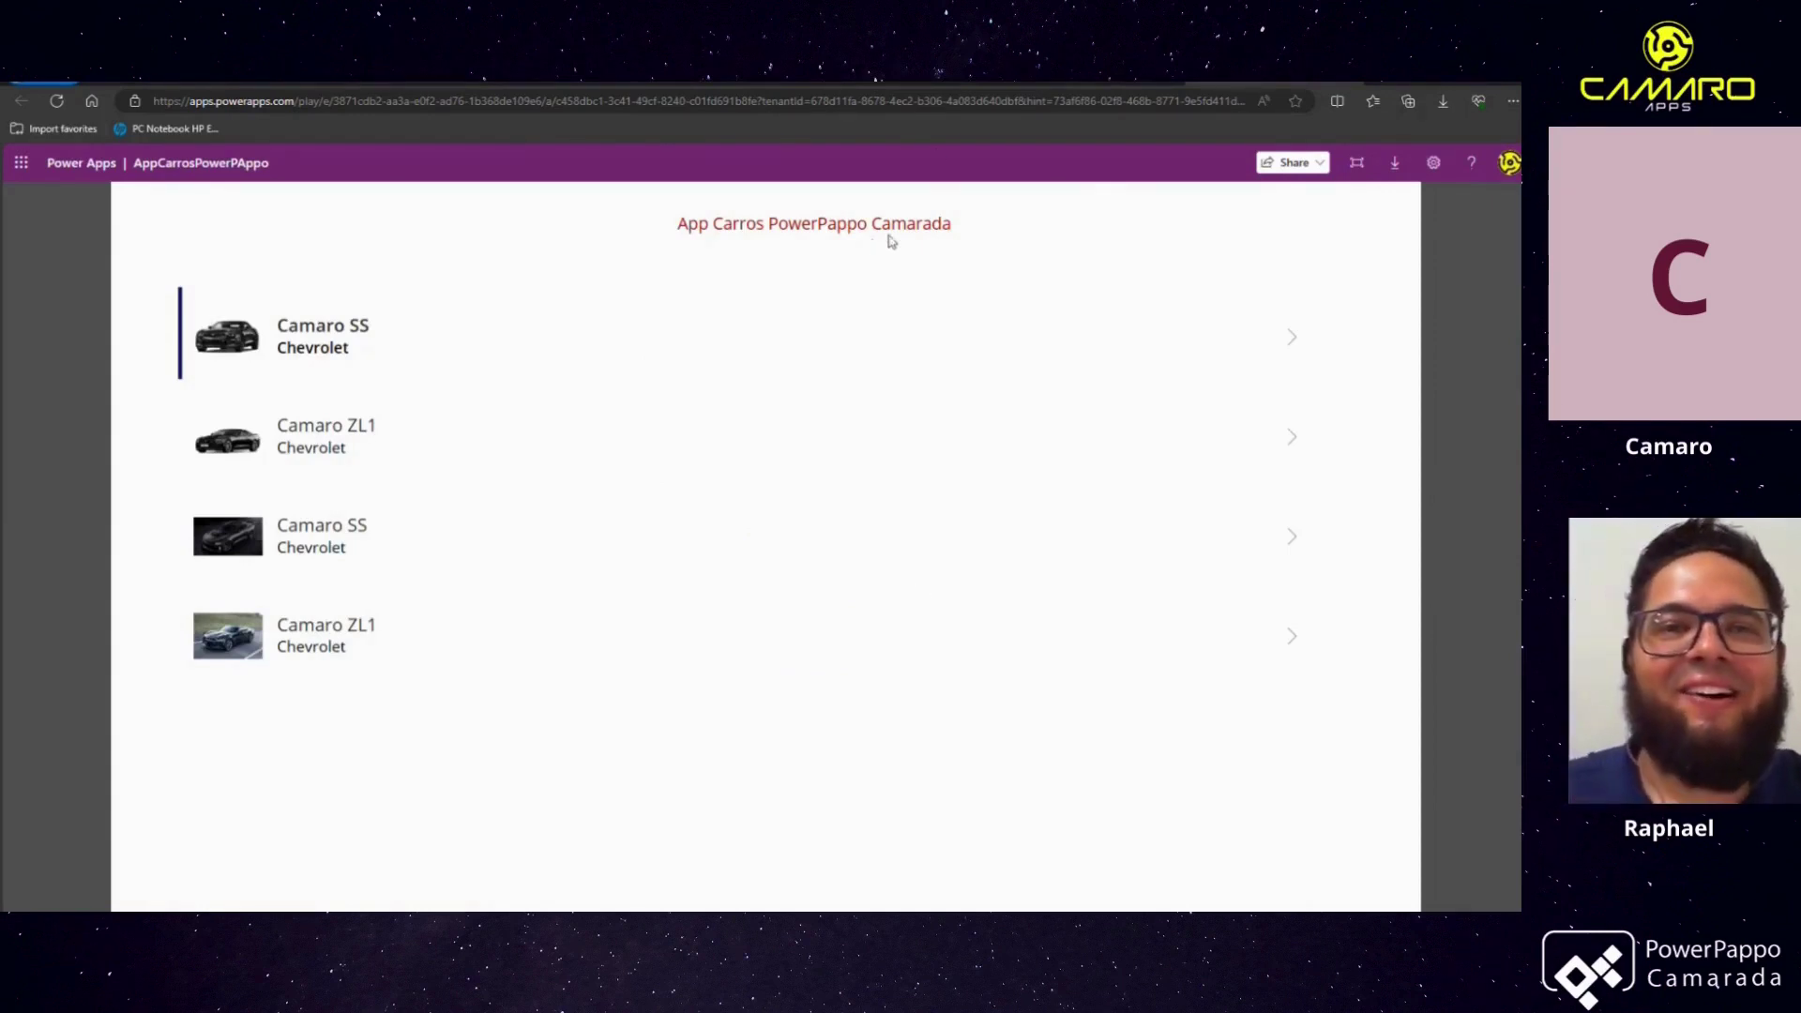
key(ctrl+w)
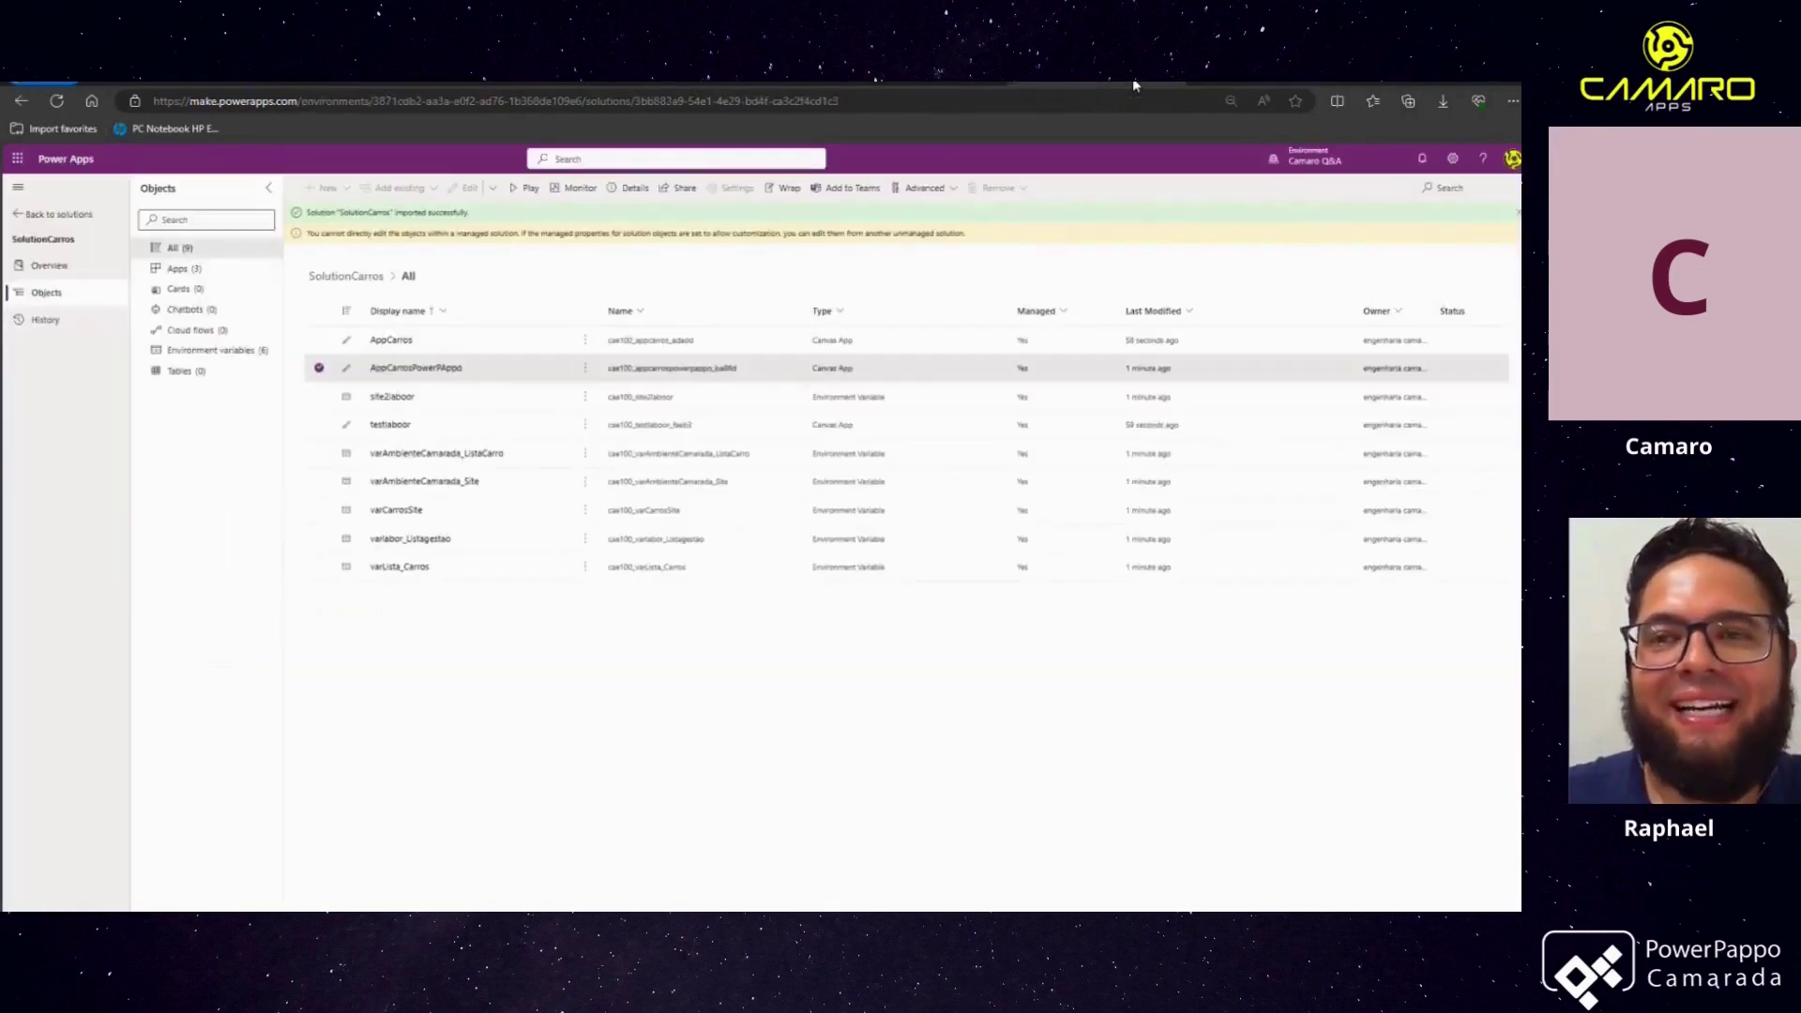
key(ctrl+Tab)
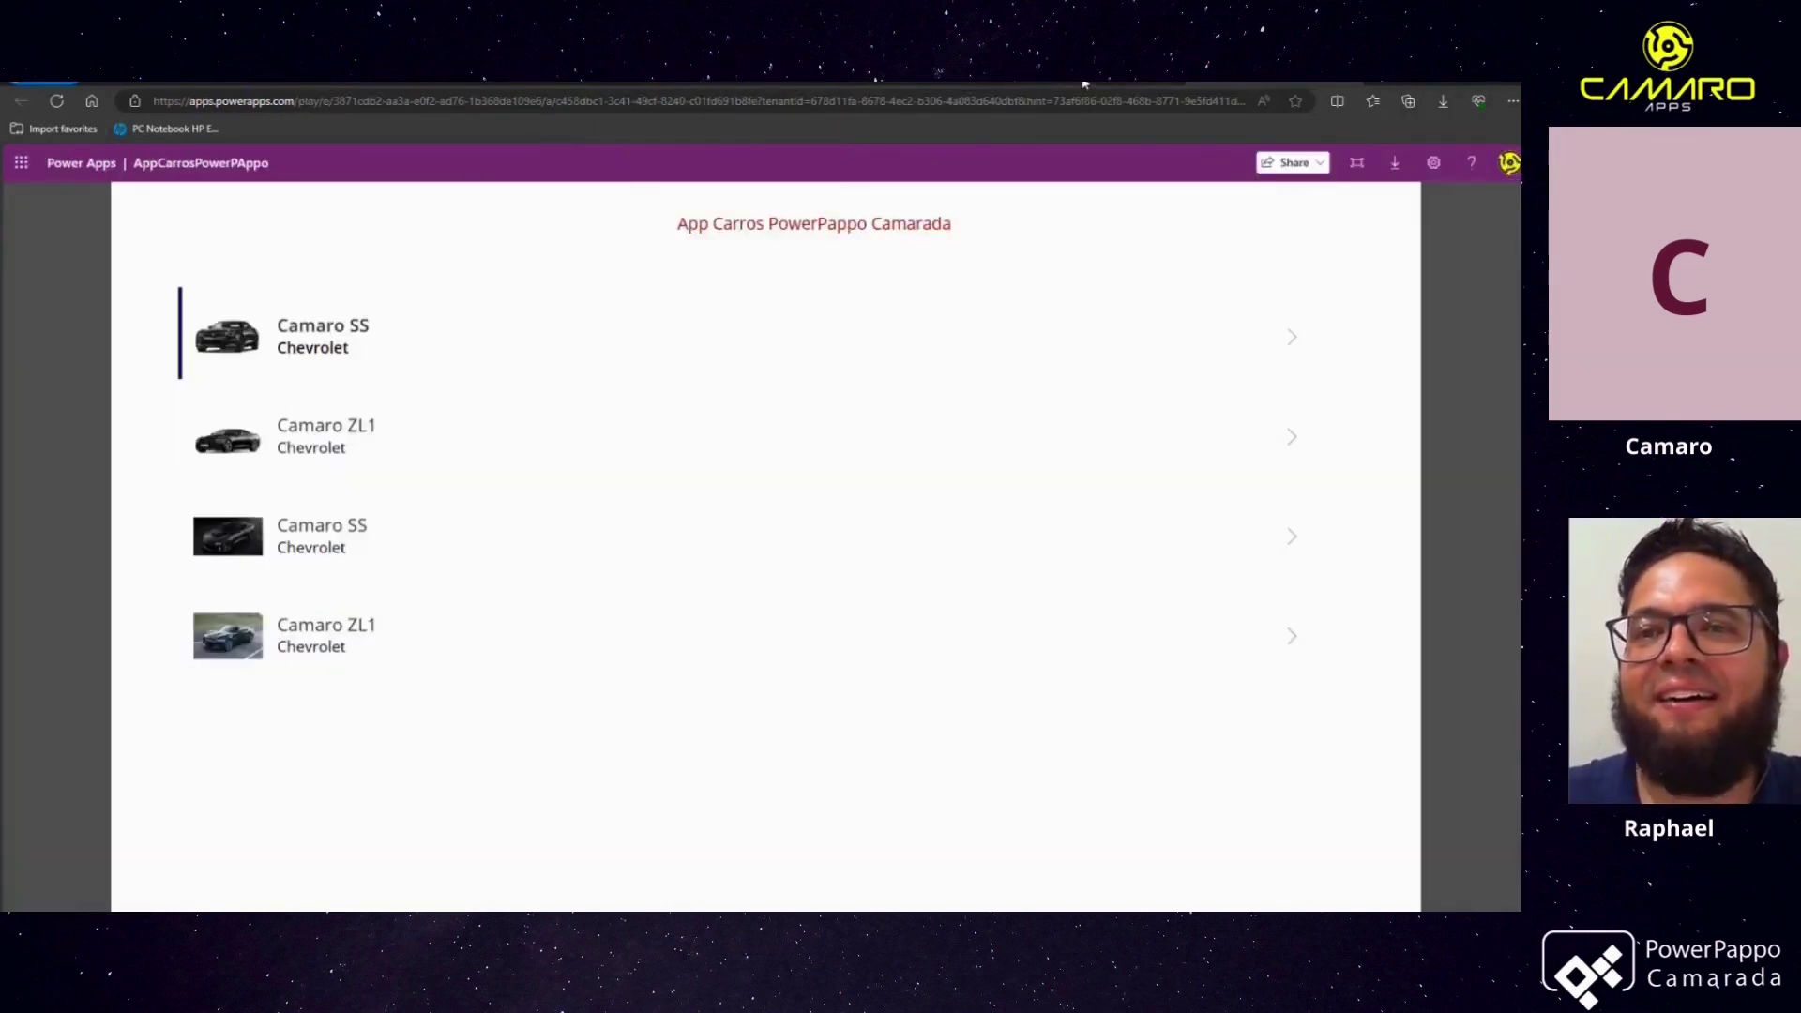
key(ctrl+Tab)
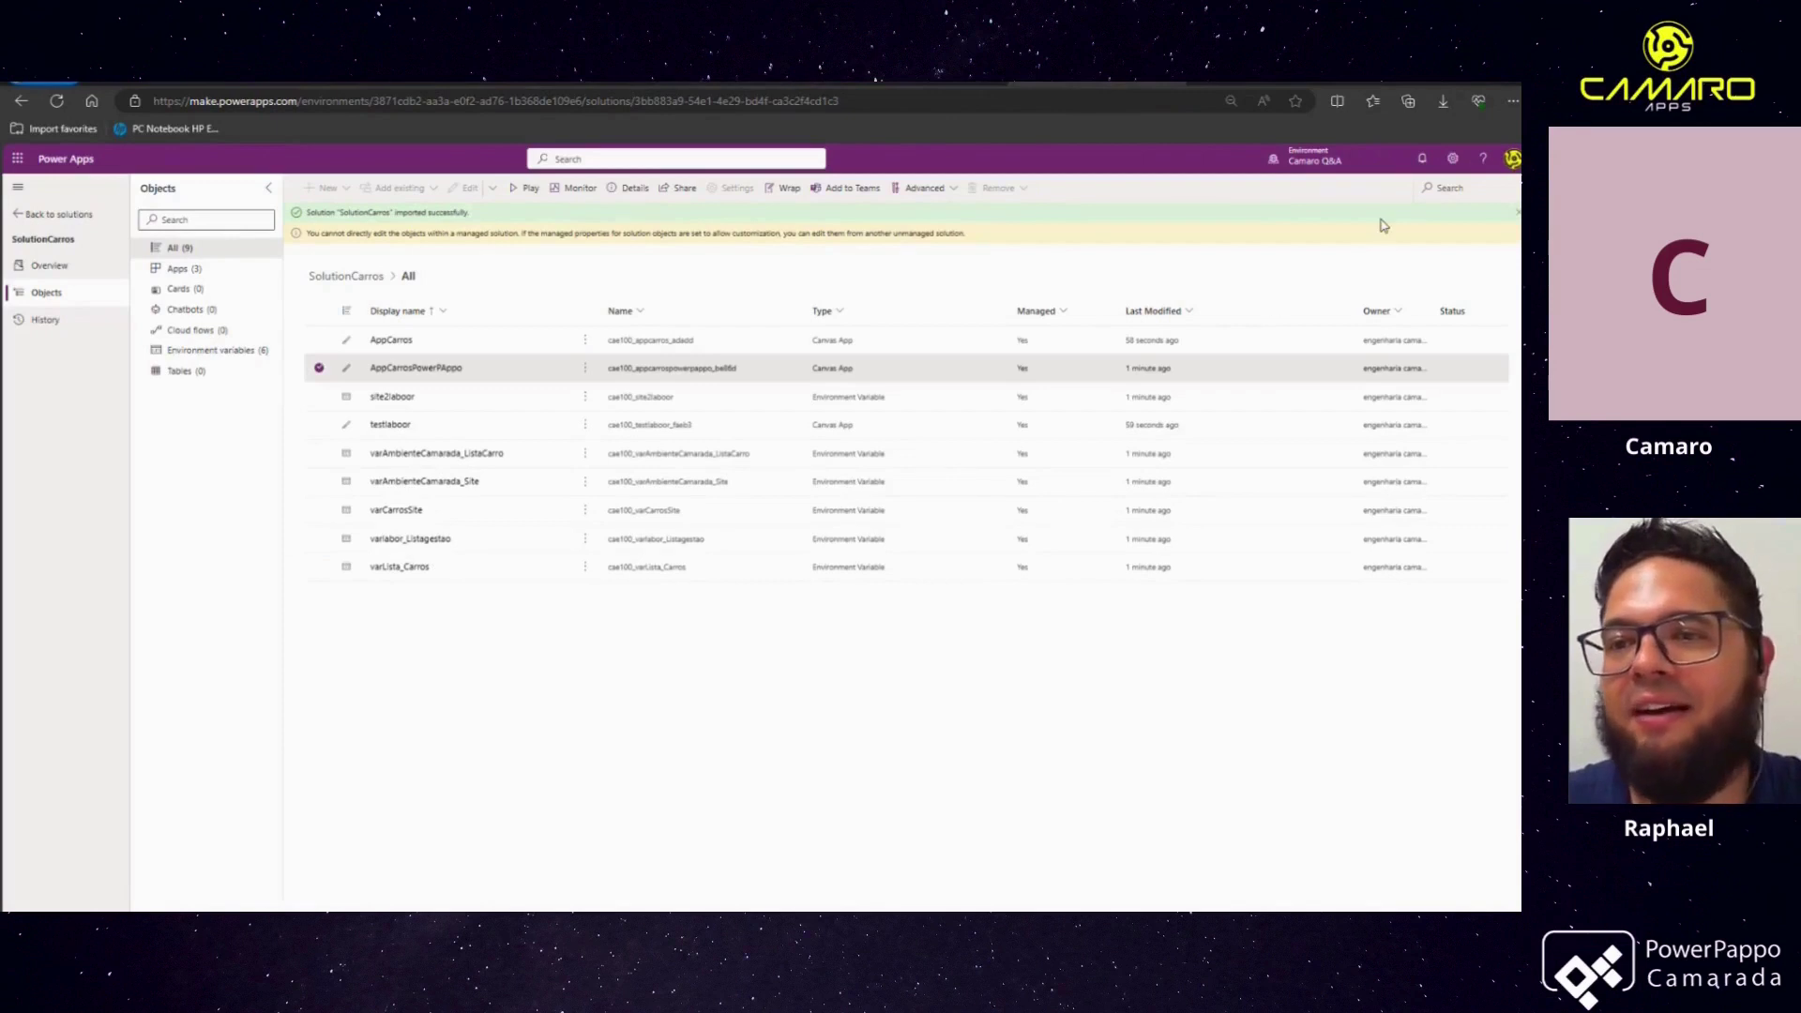
Switch to the Camaro DEV environment, open SolutionCarros and play AppCarrosPowerPAppo from there
click(1314, 161)
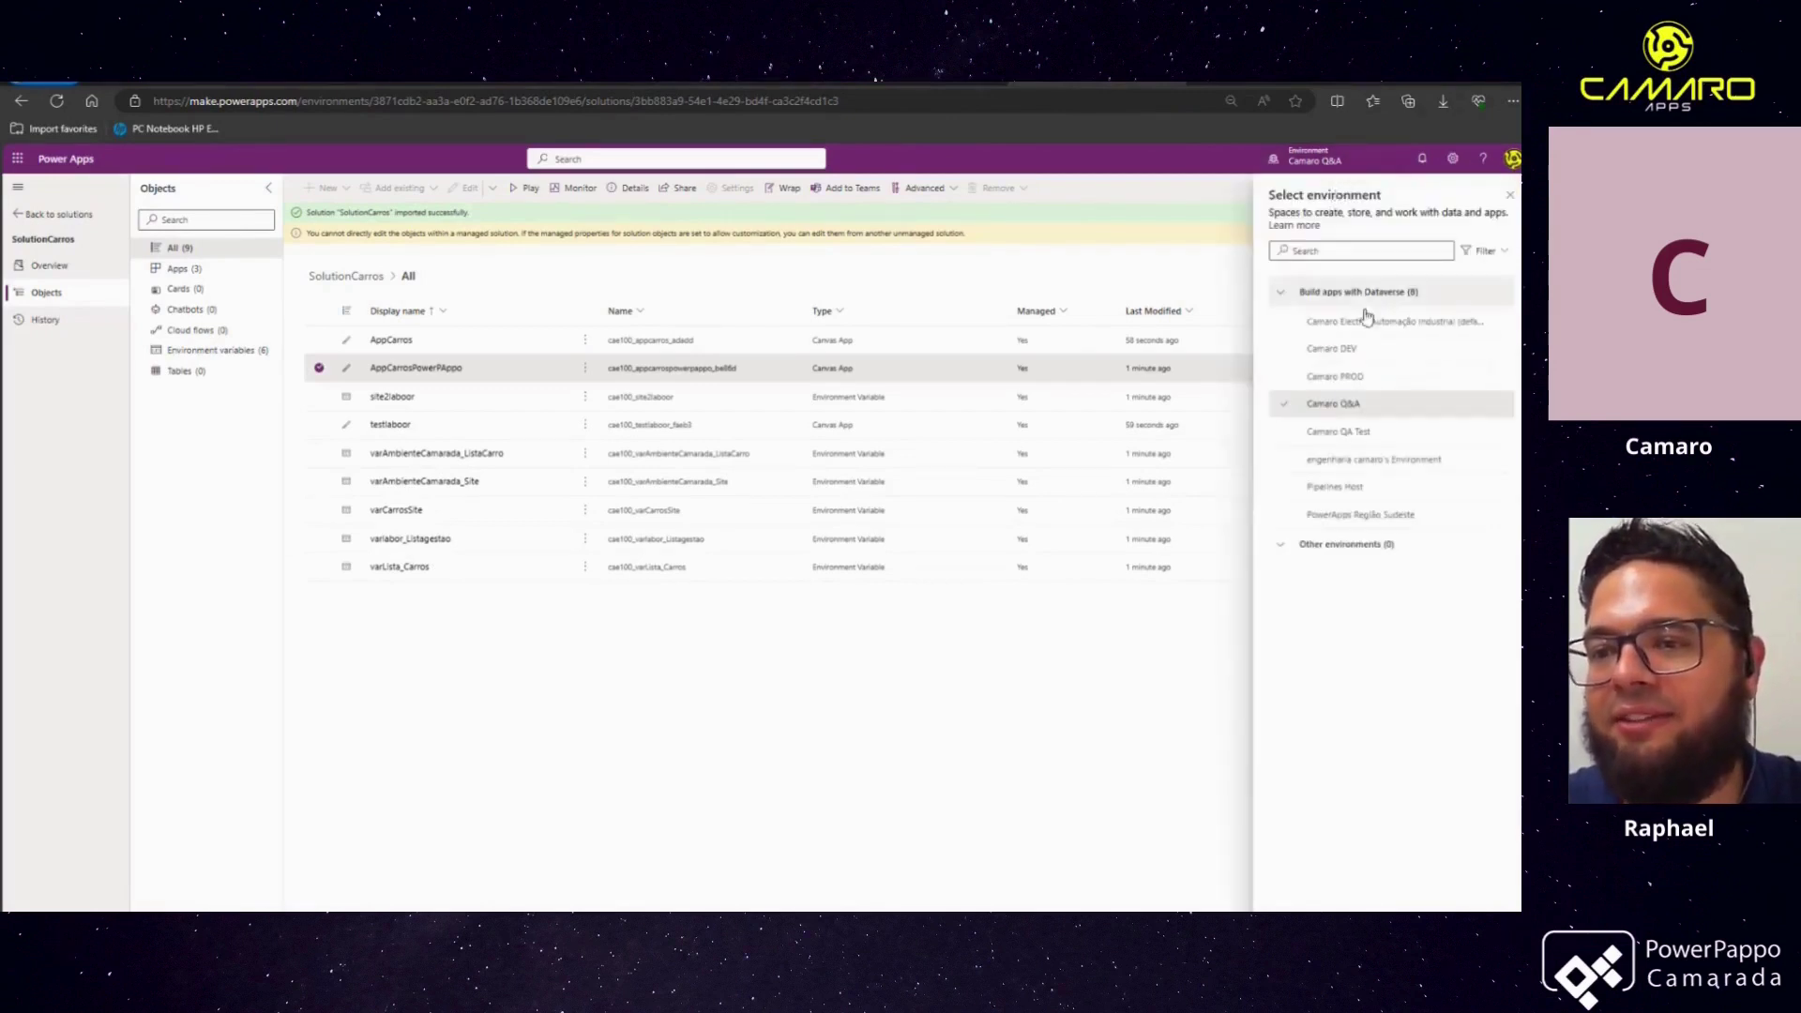
click(1355, 351)
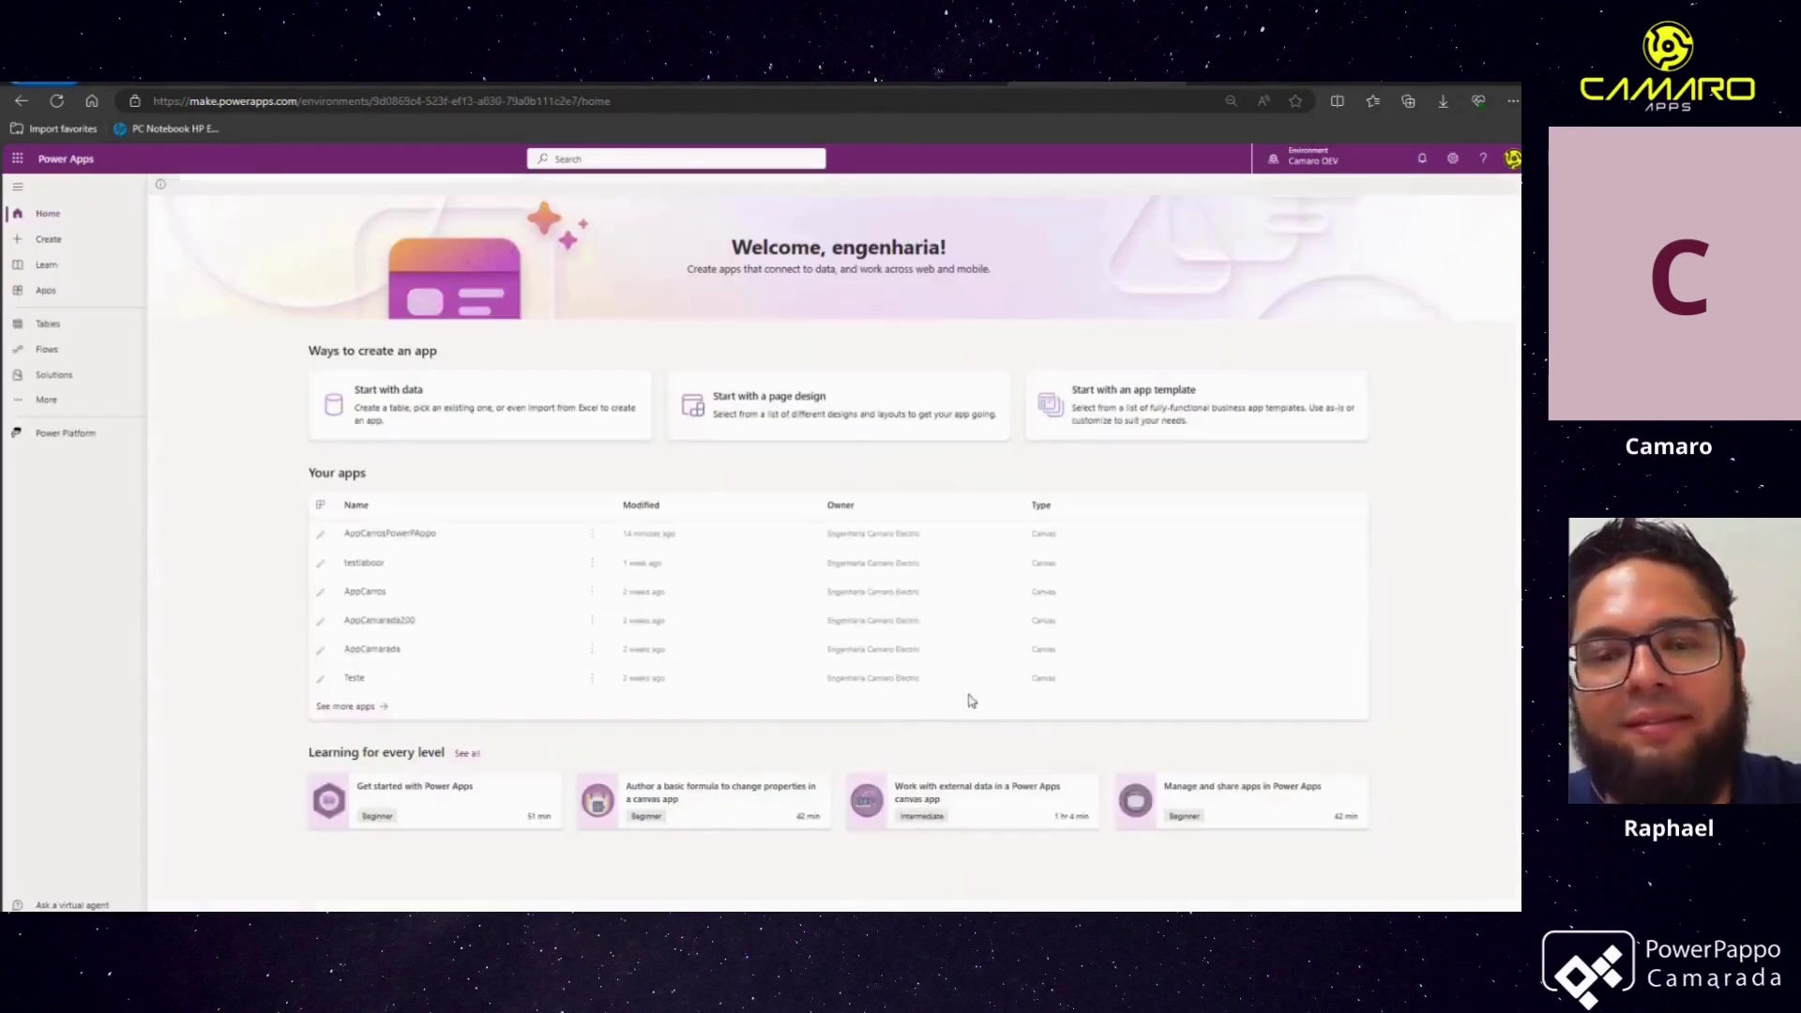
click(56, 375)
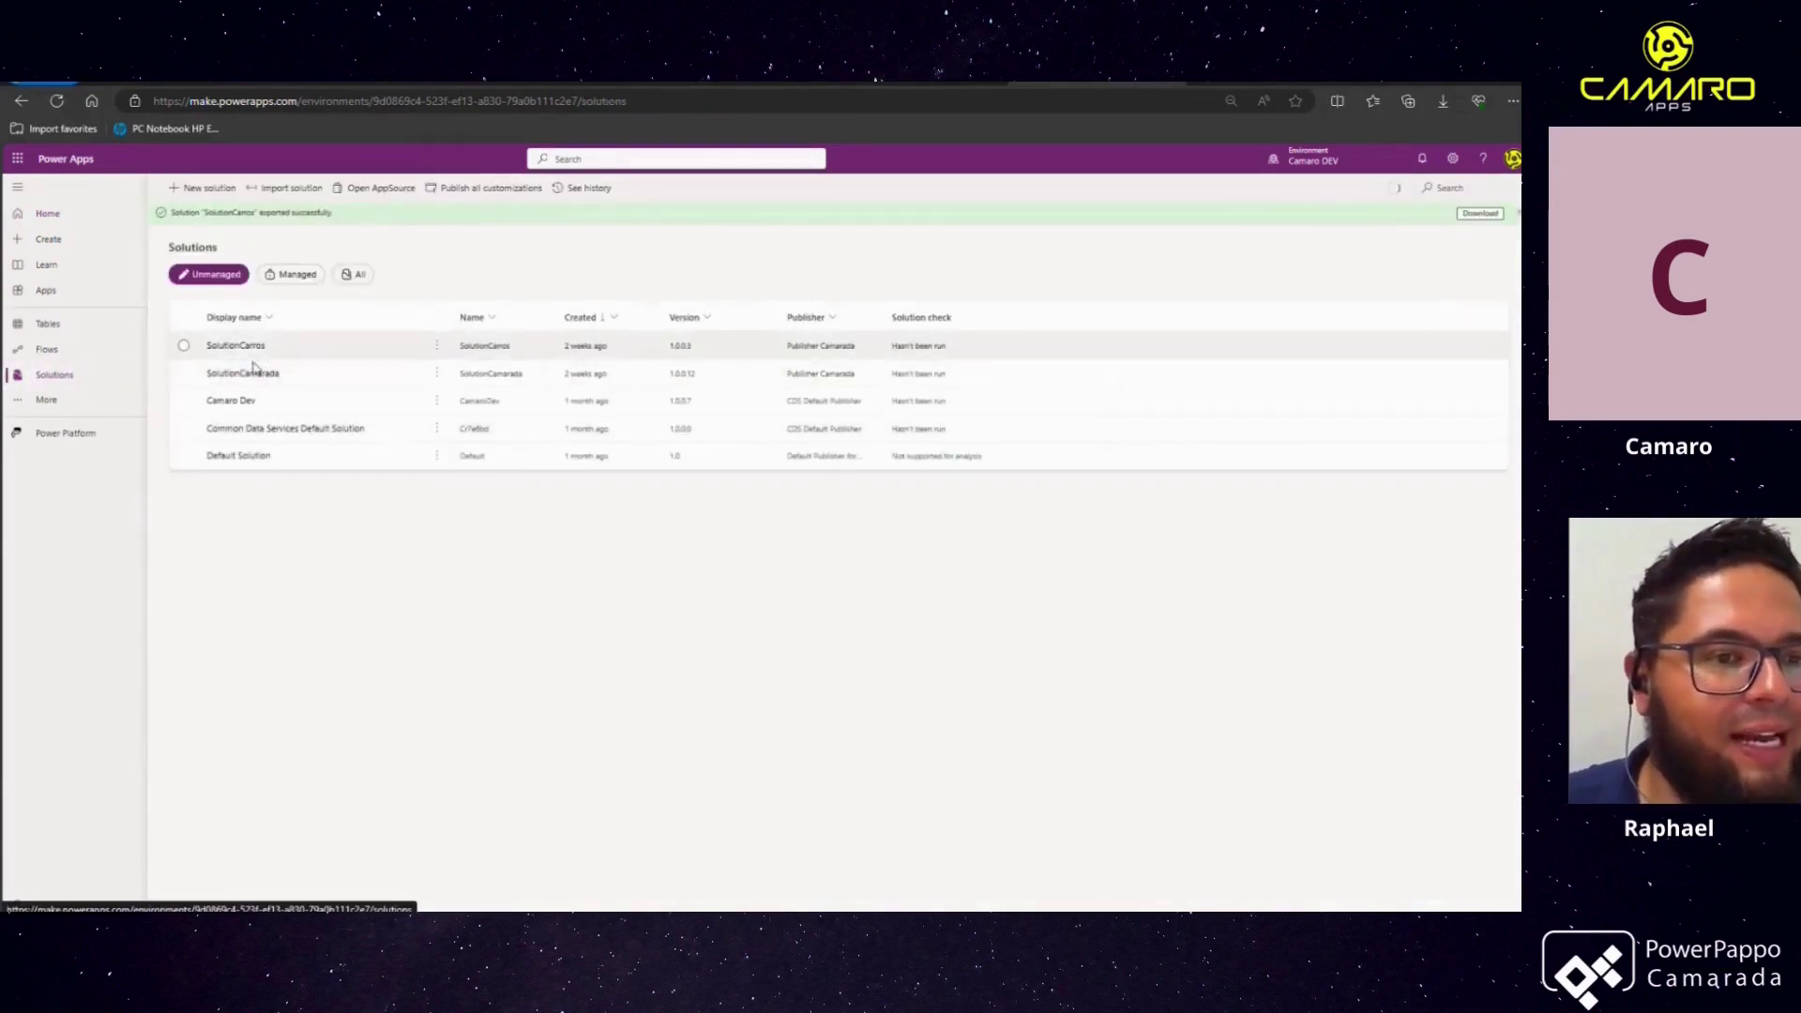
click(249, 349)
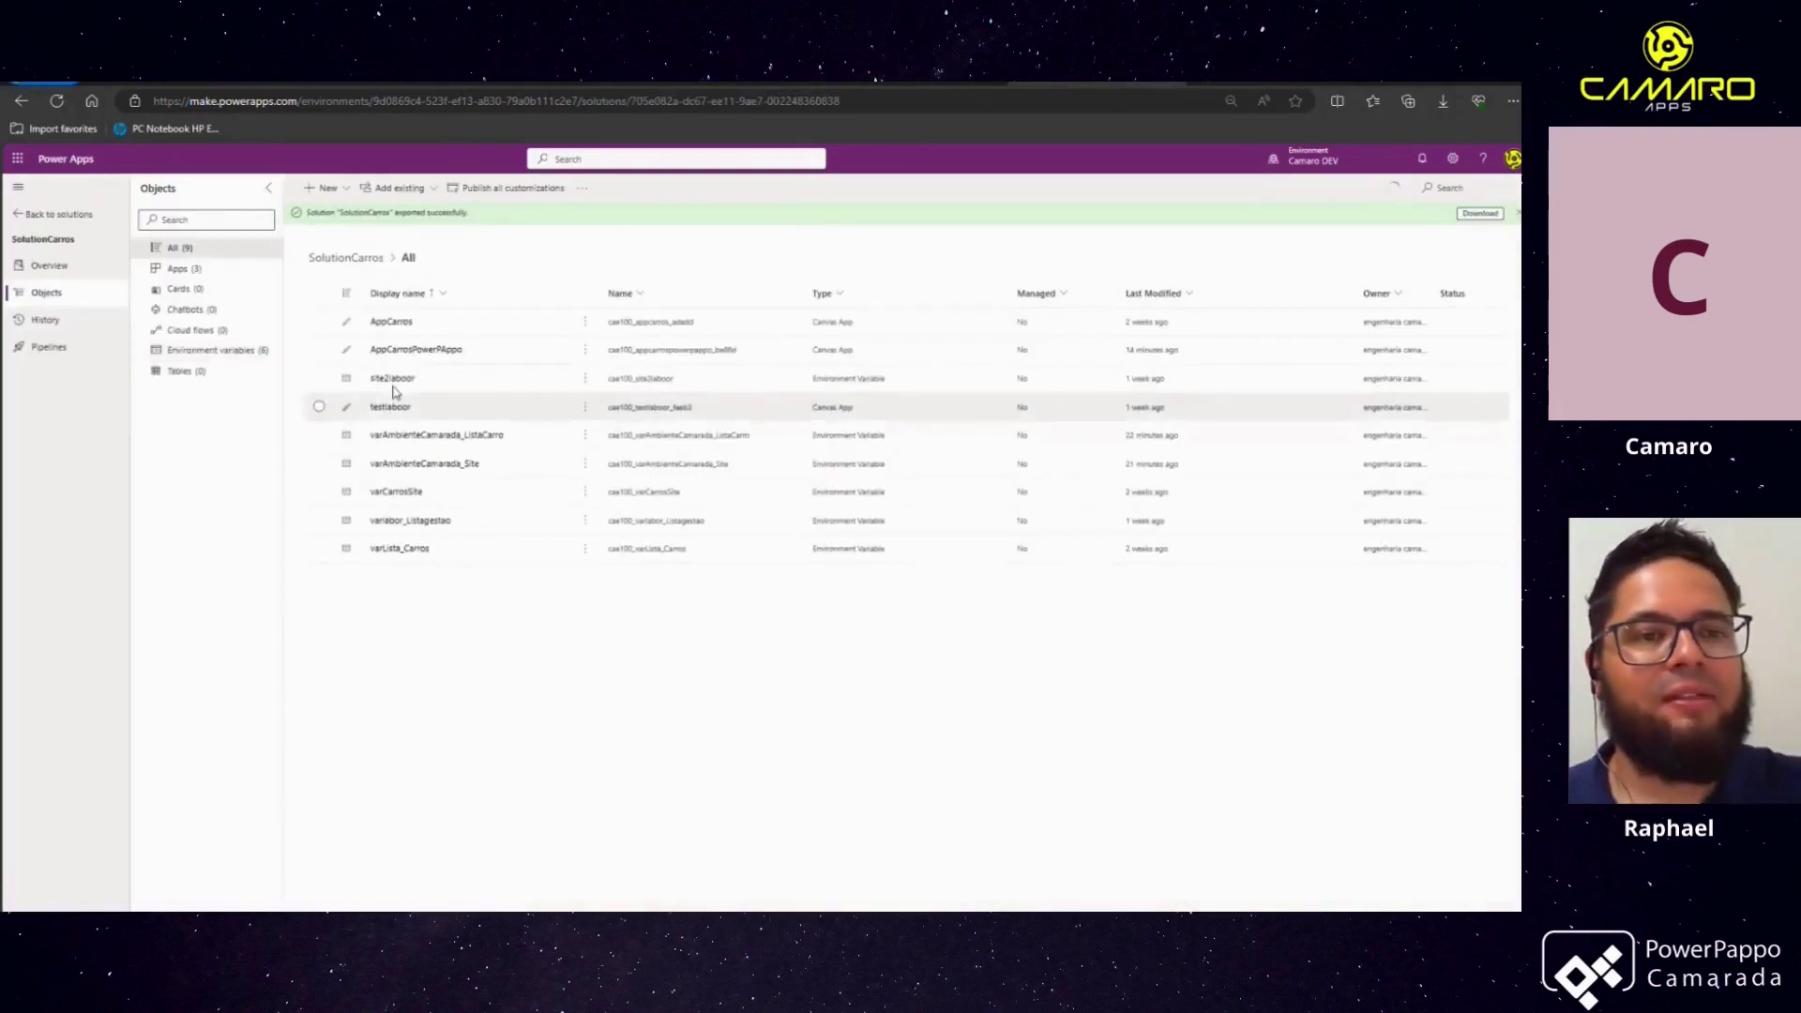
click(585, 349)
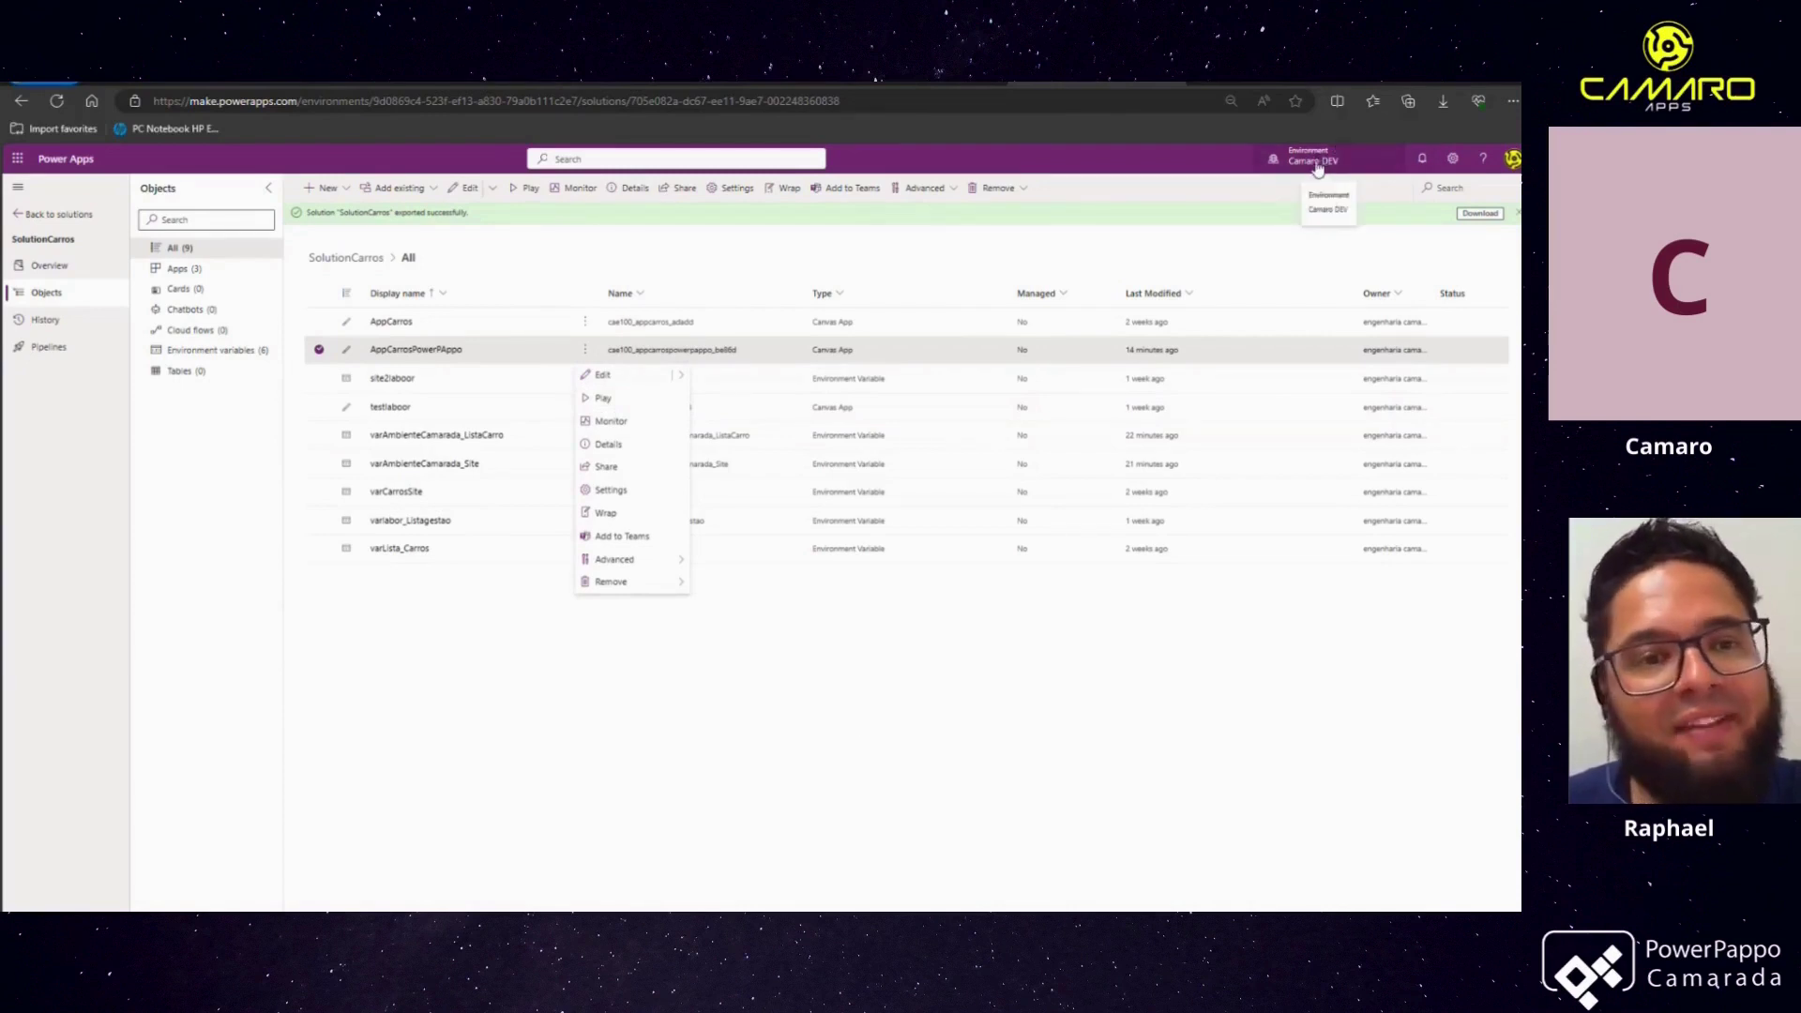
click(620, 404)
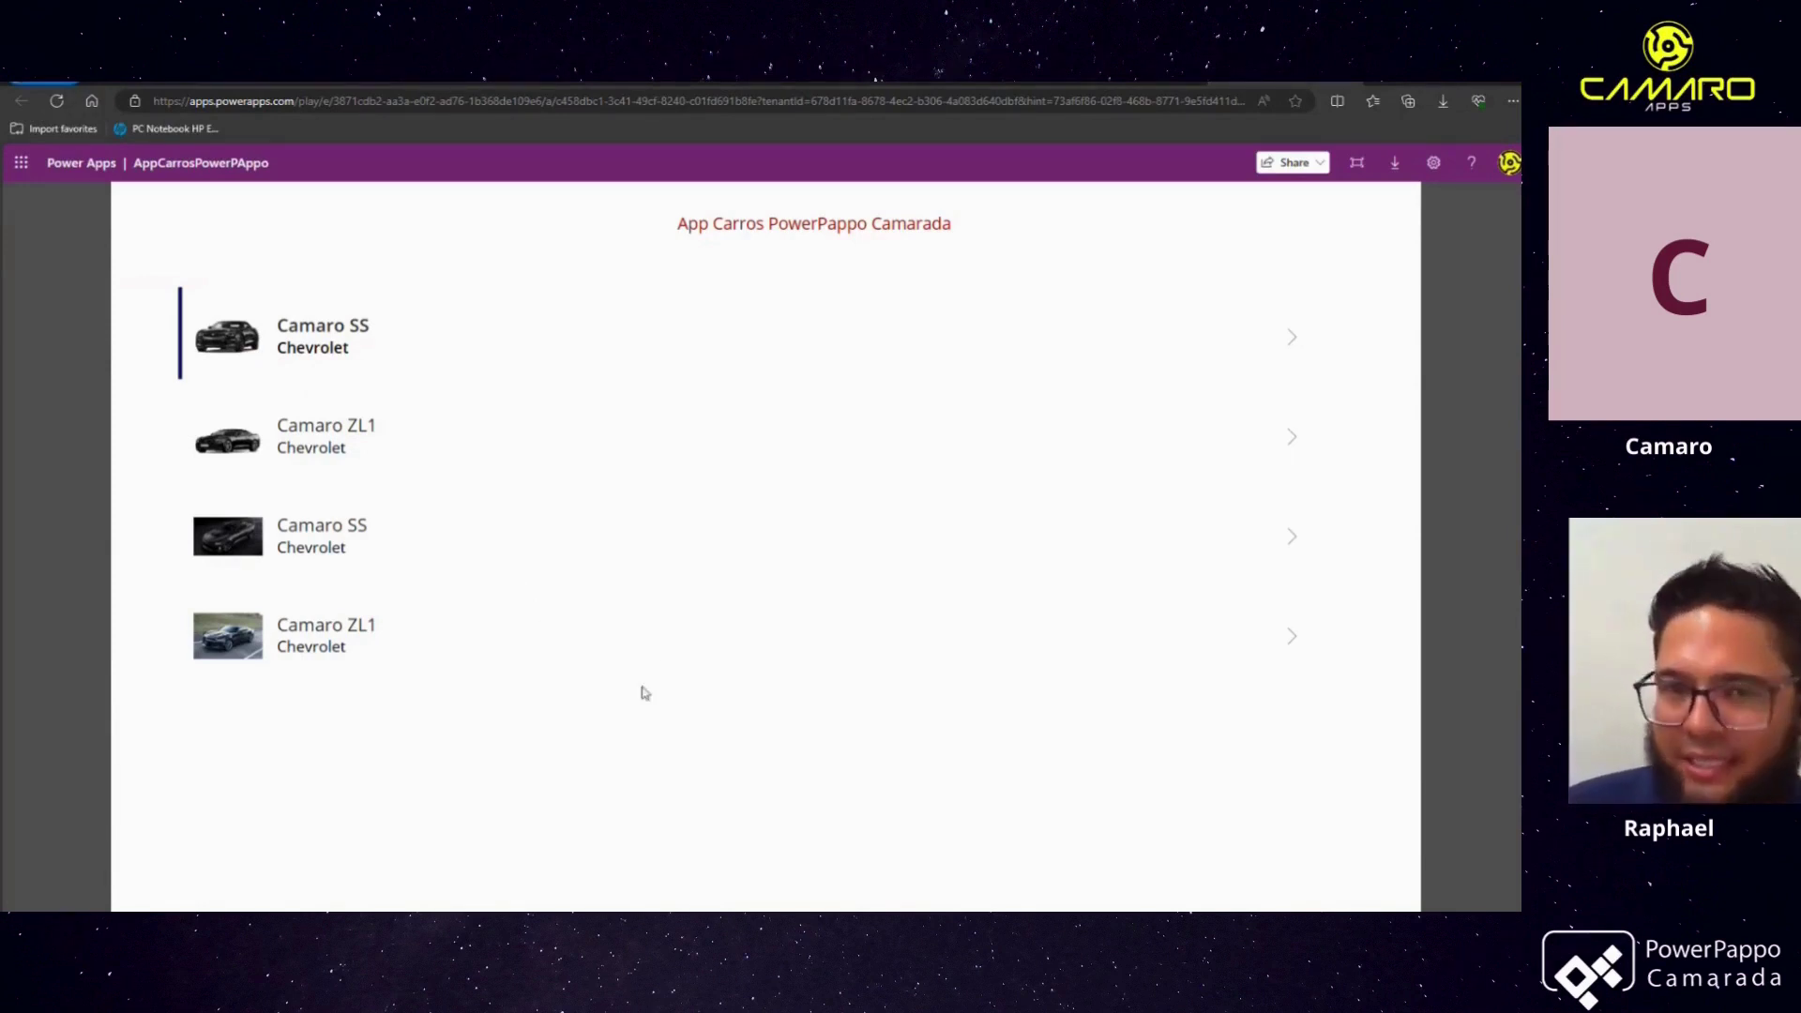
Select different Camaro SS and Camaro ZL1 entries in the Q&A app's gallery to examine the cars it lists
click(322, 458)
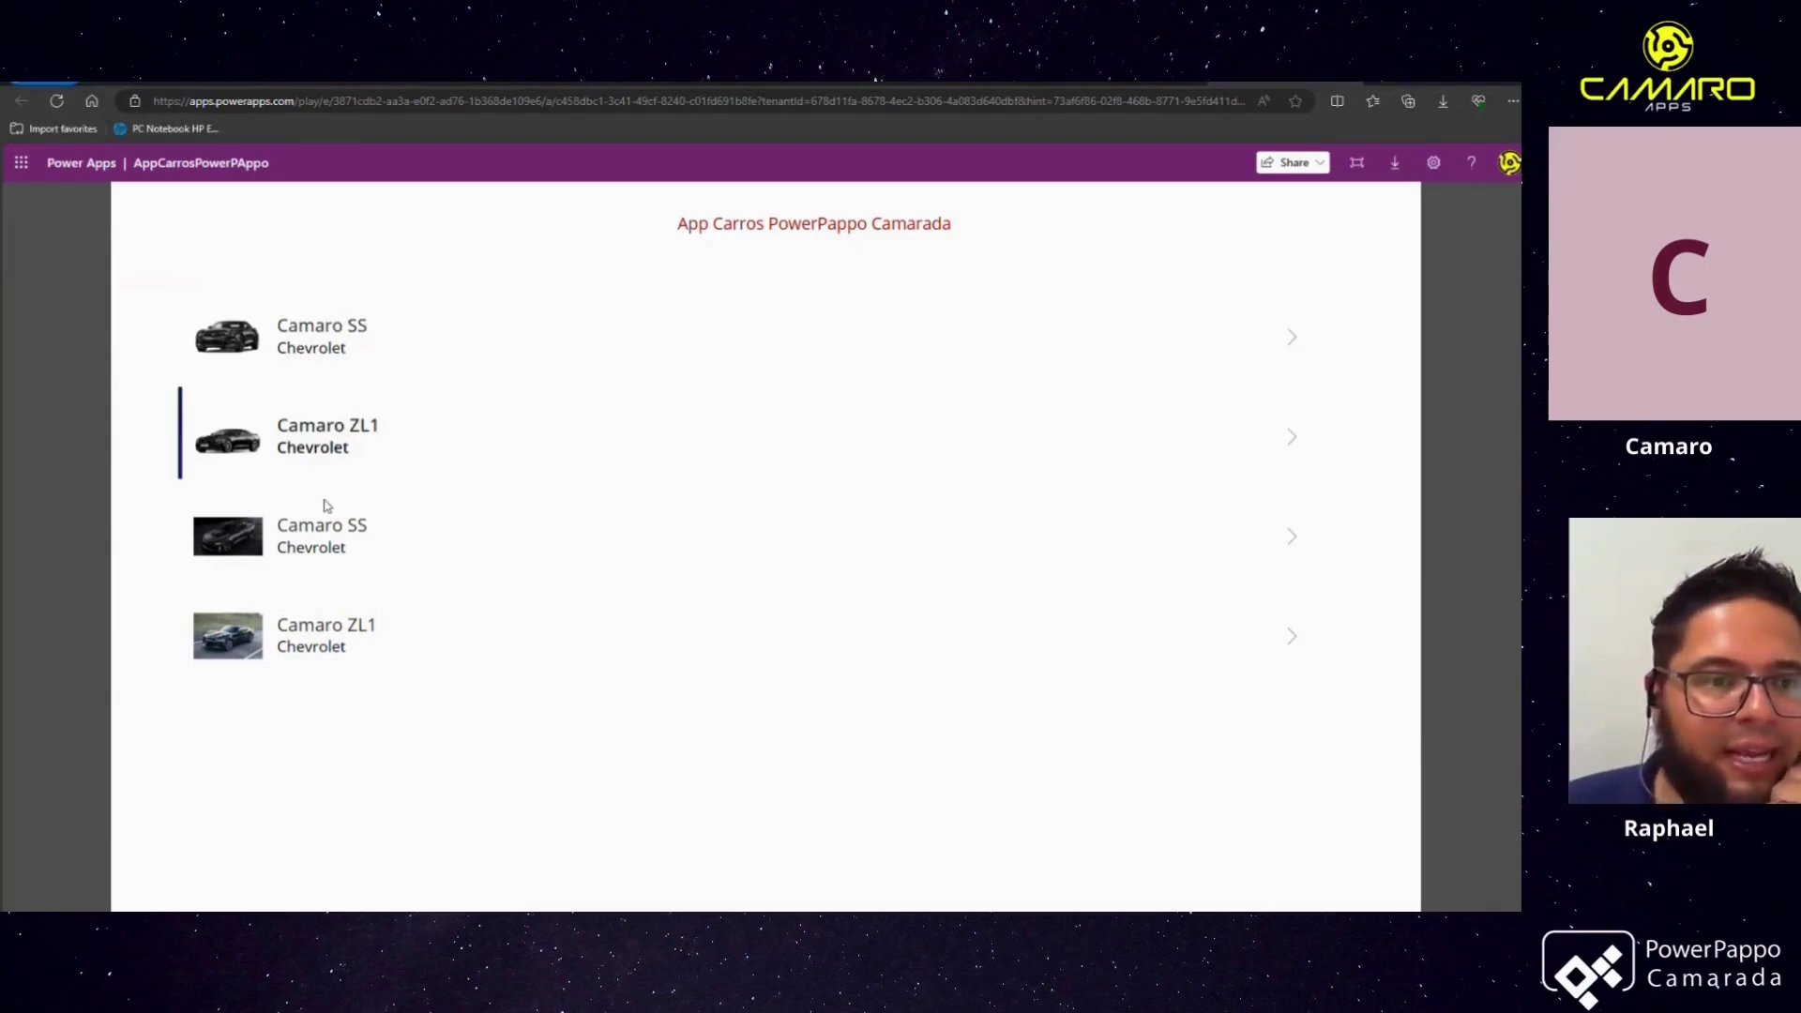
click(328, 539)
drag(312, 645, 314, 627)
click(323, 521)
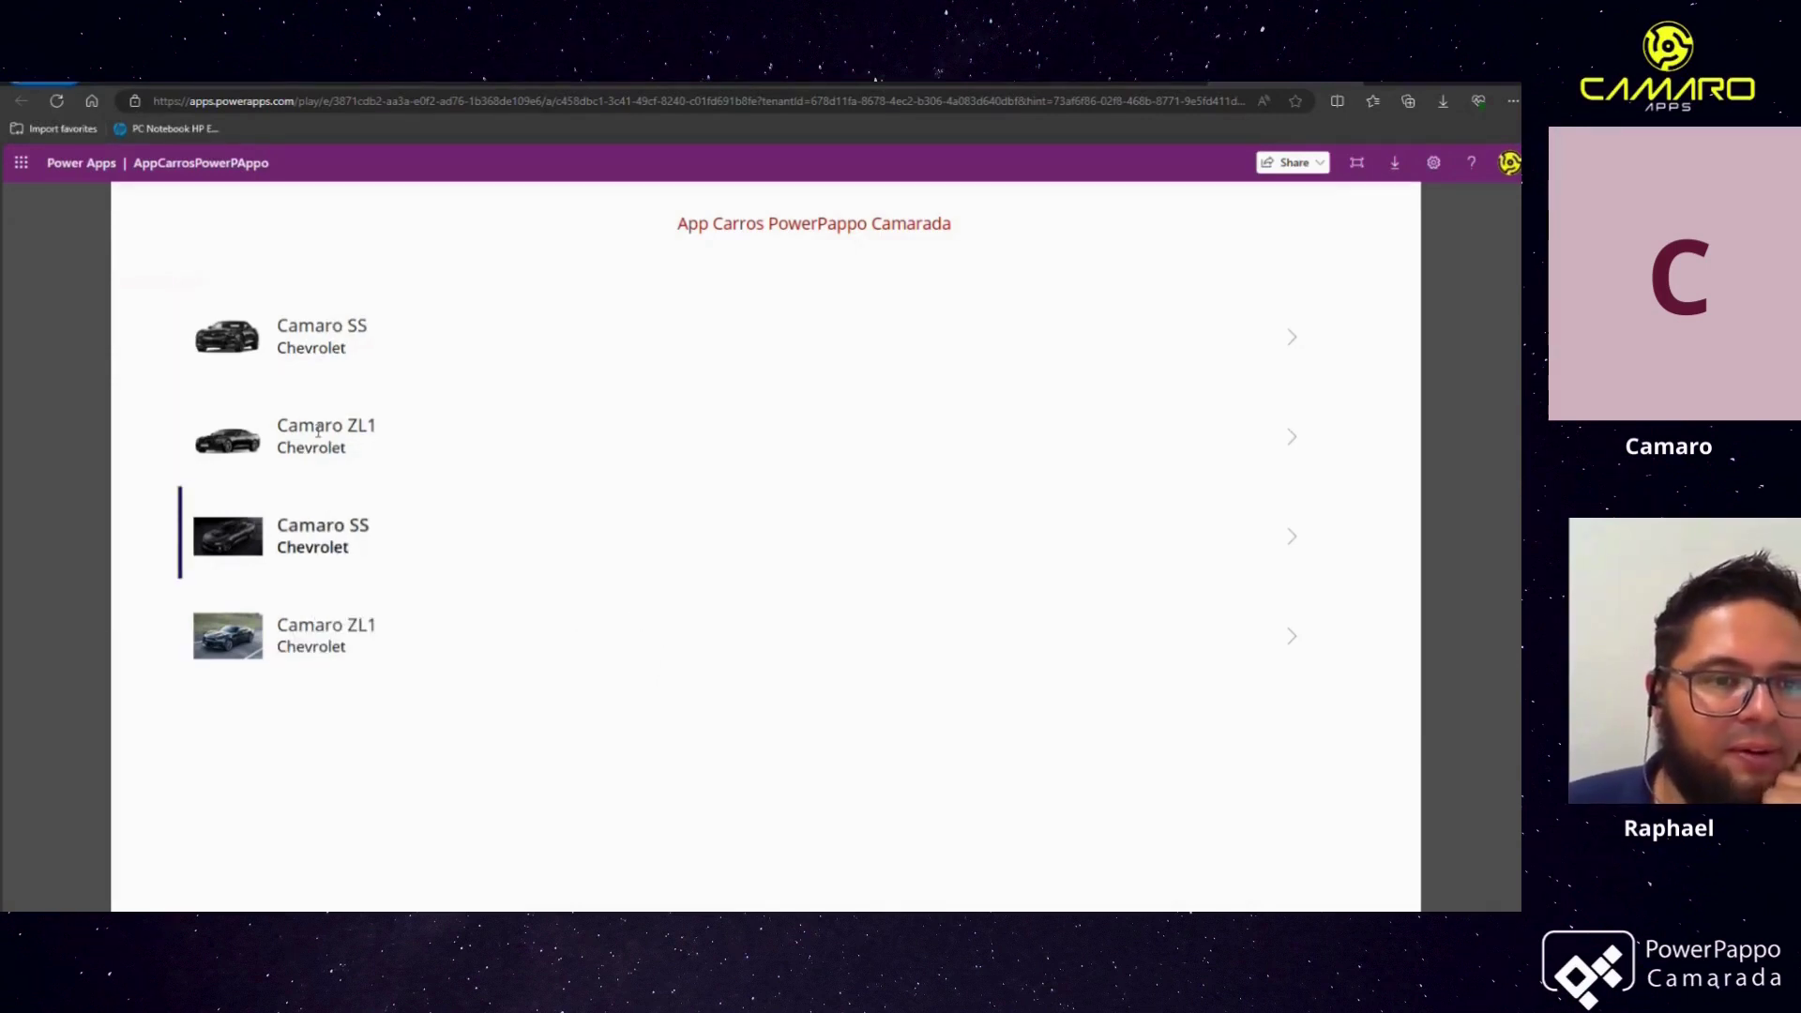
click(328, 433)
click(318, 339)
click(333, 436)
click(391, 548)
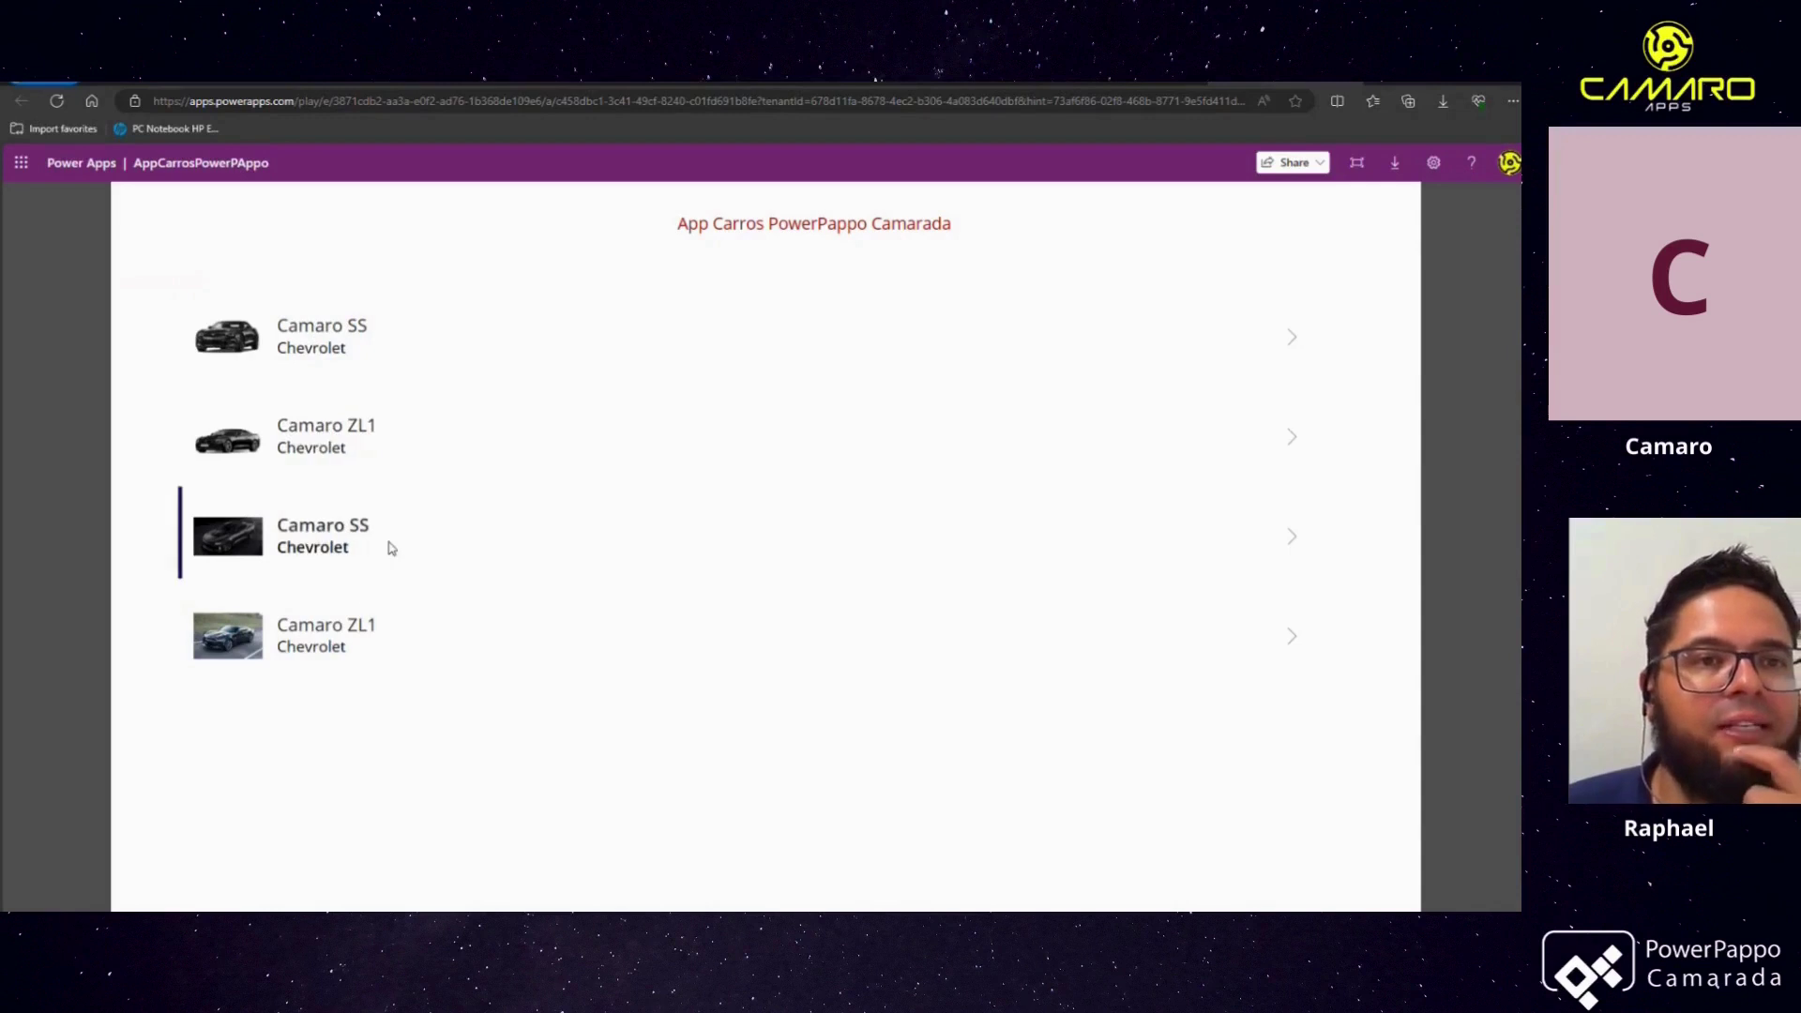
Switch to SharePoint to view the Carros list of the Q&A site, and go back to the site's contents
click(492, 84)
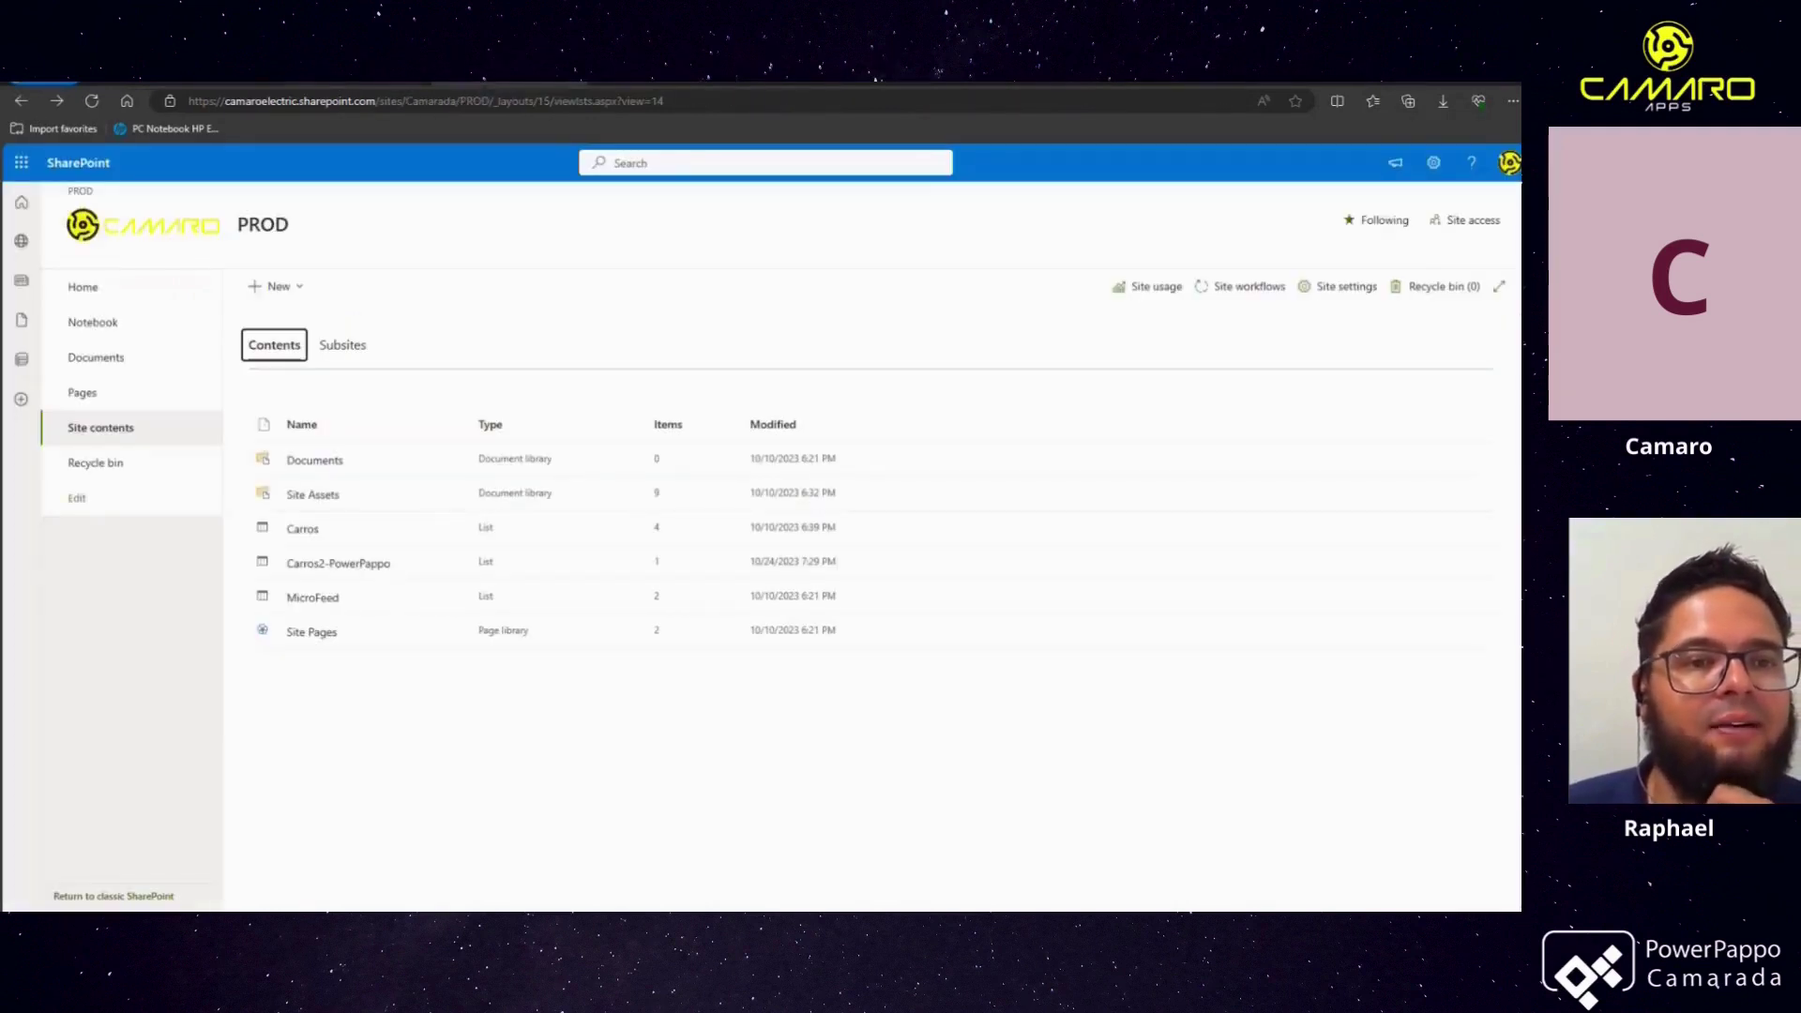
click(492, 84)
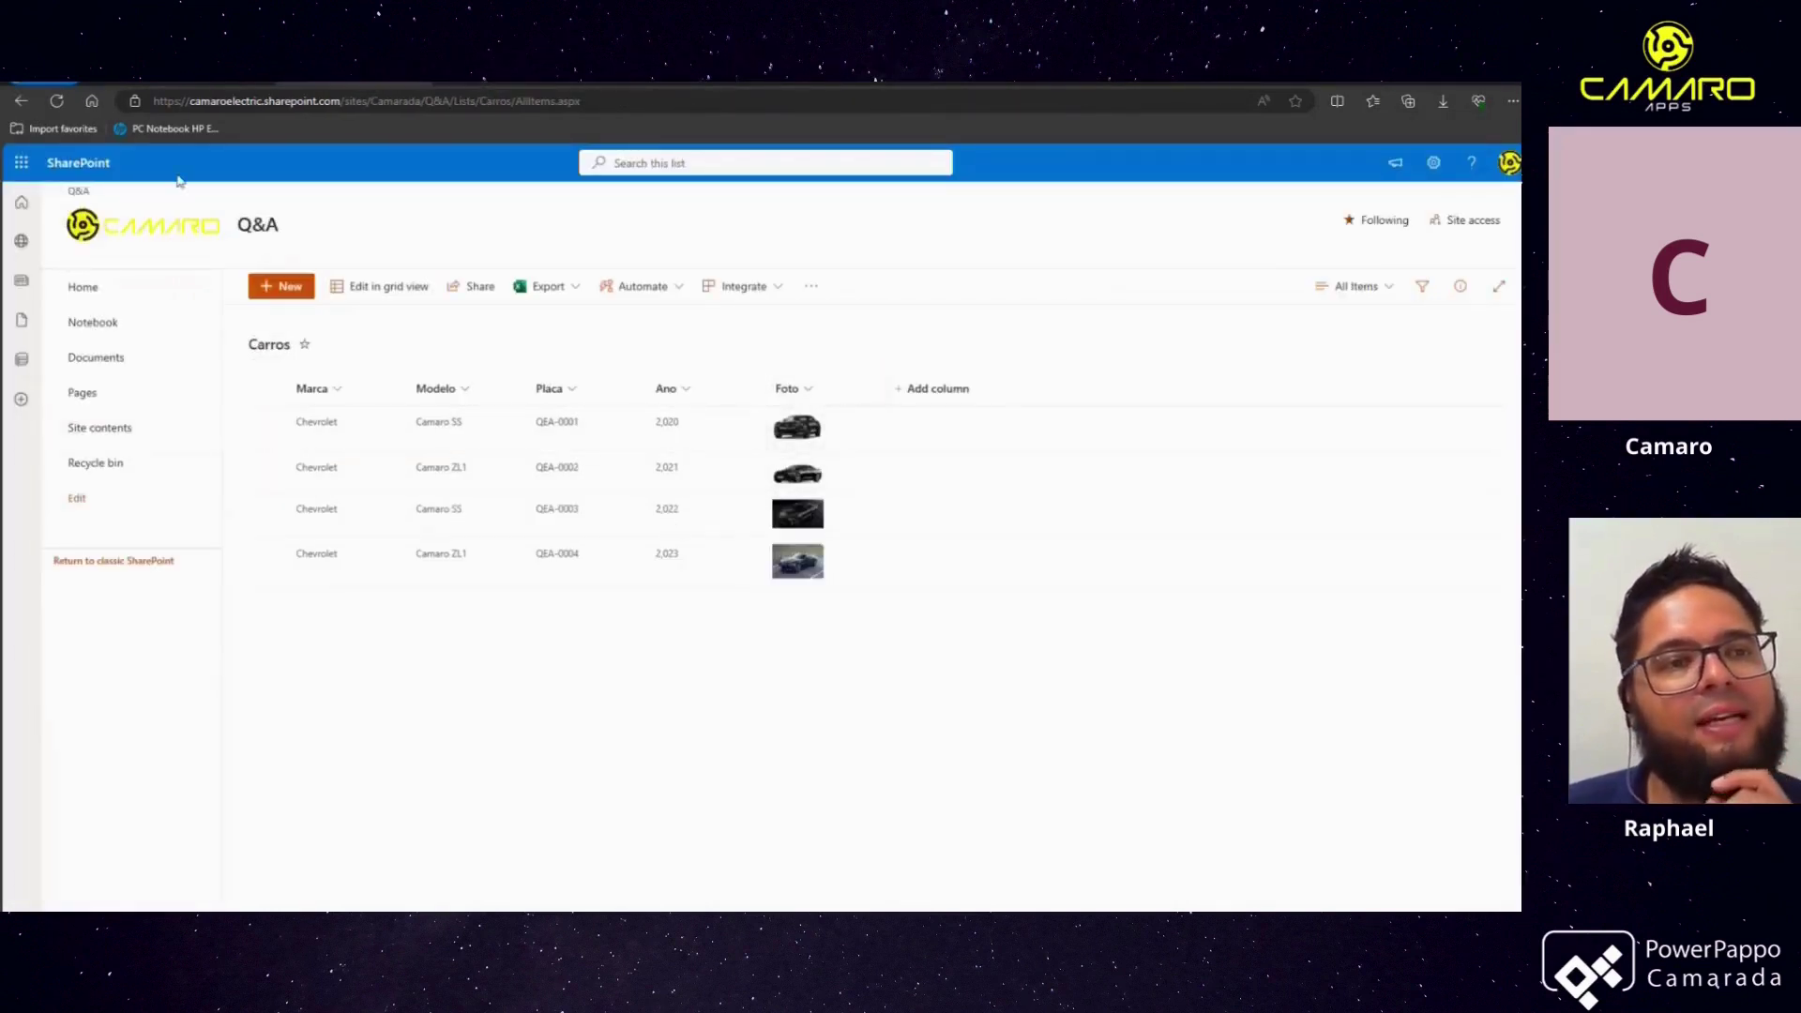
click(19, 102)
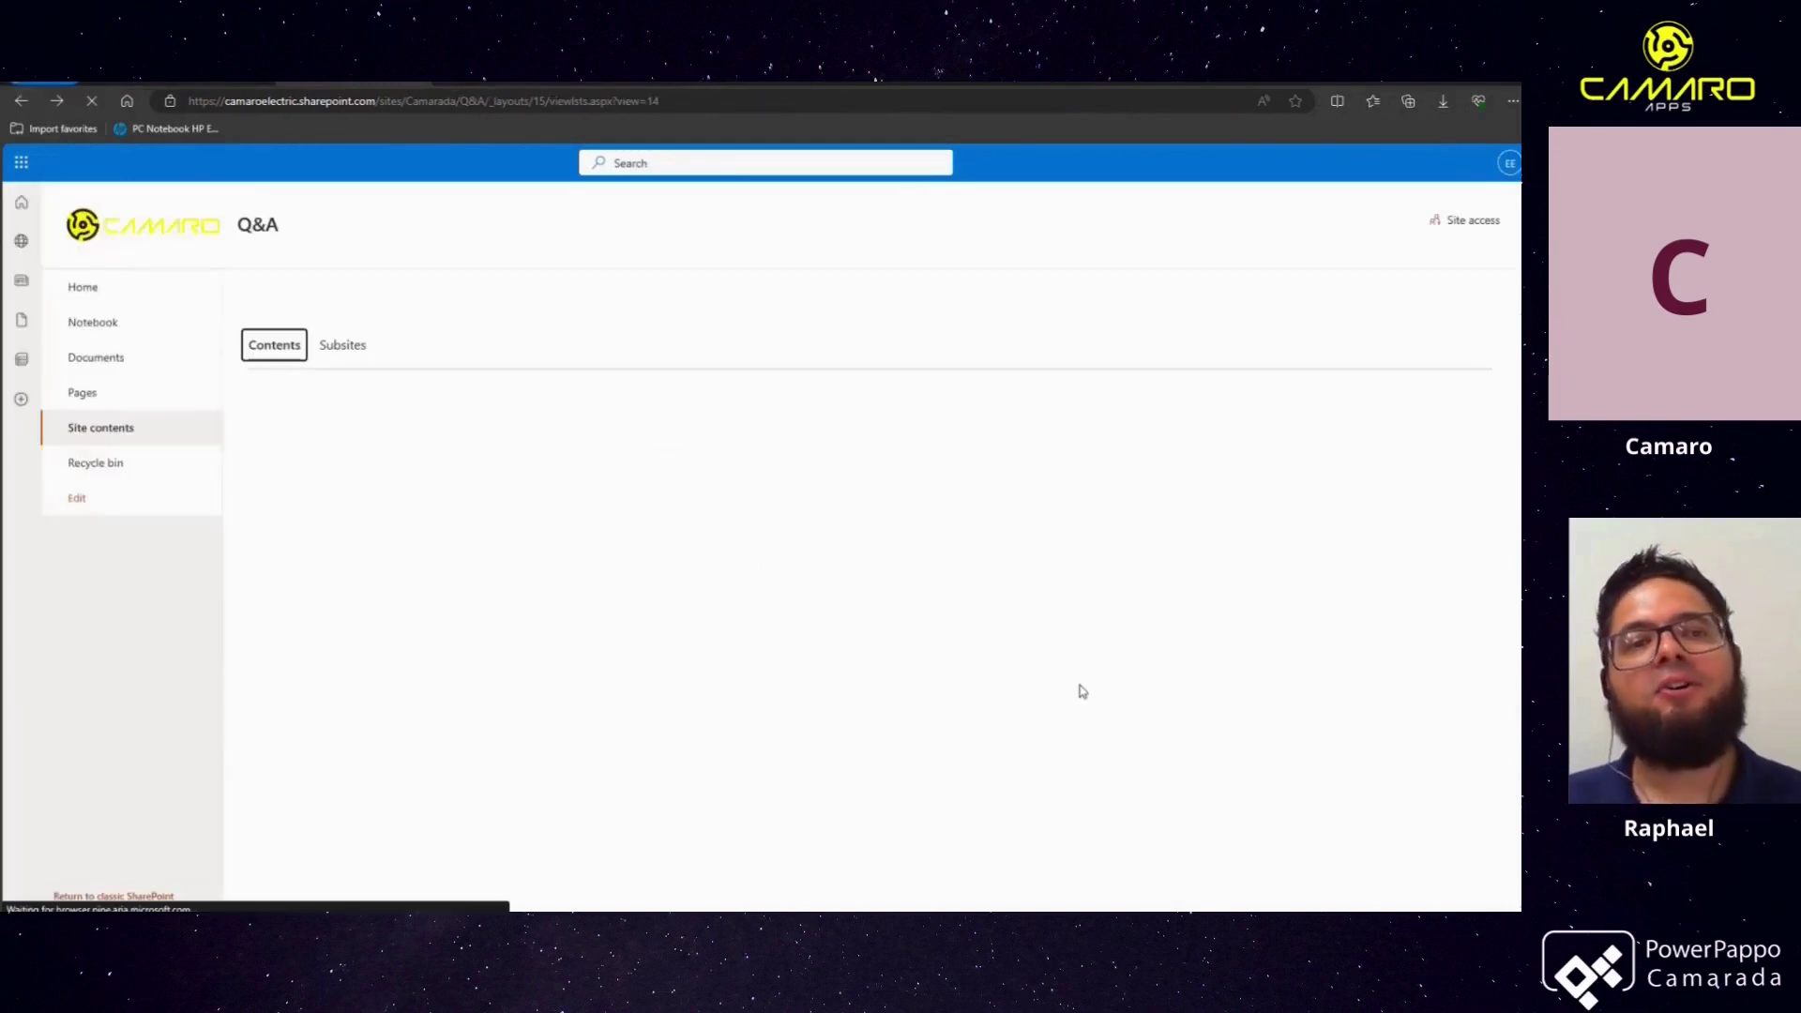